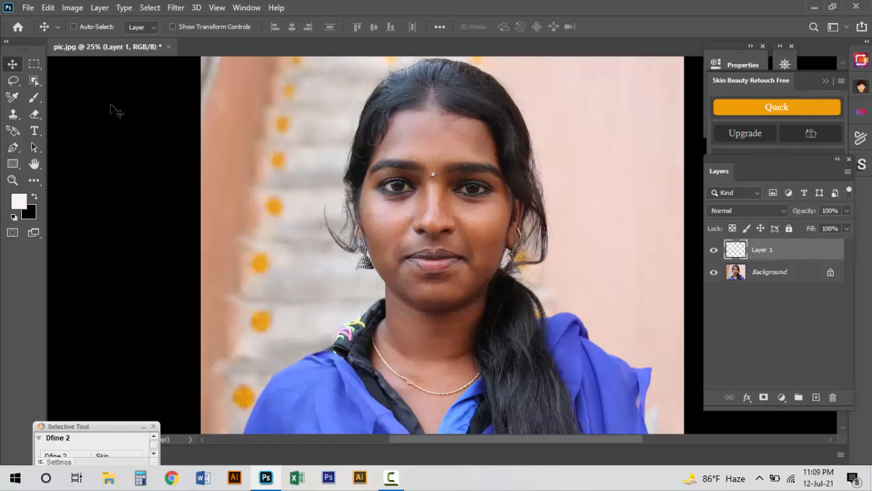
Activate the Brush tool with the 250 px Soft Round Pressure Size preset.
left_click(34, 98)
left_click(78, 97)
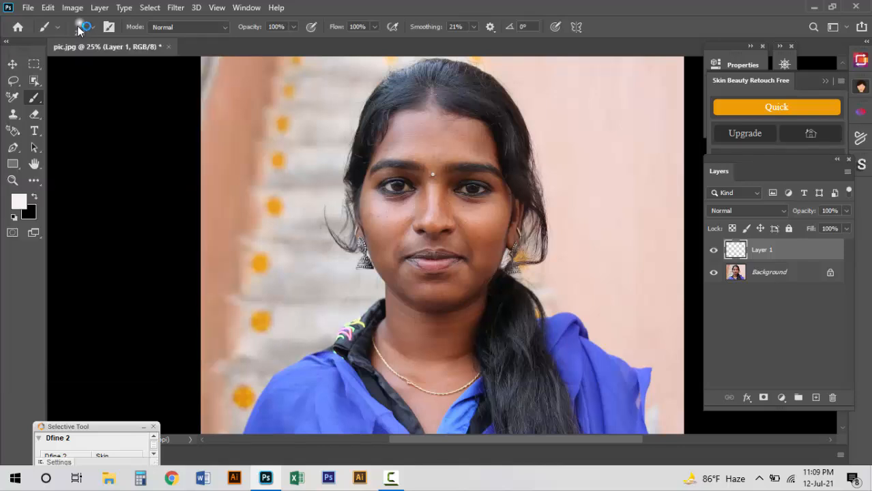
left_click(79, 27)
left_click(92, 98)
left_click(82, 28)
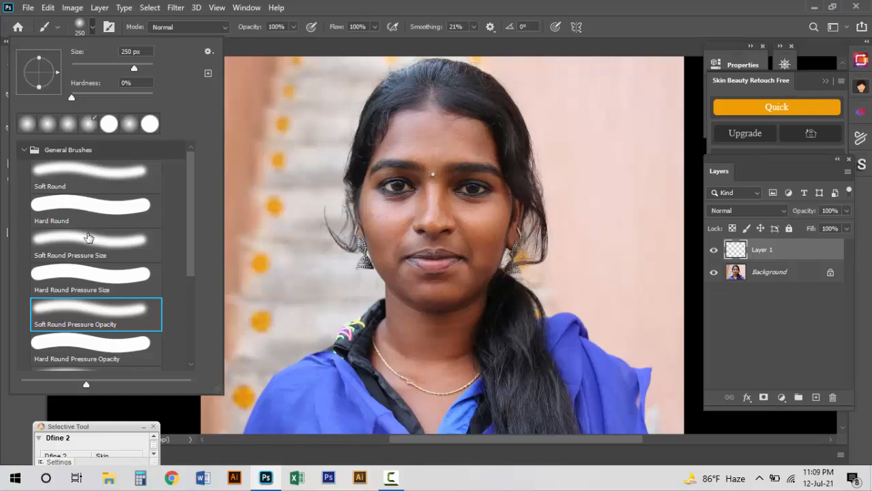
left_click(88, 235)
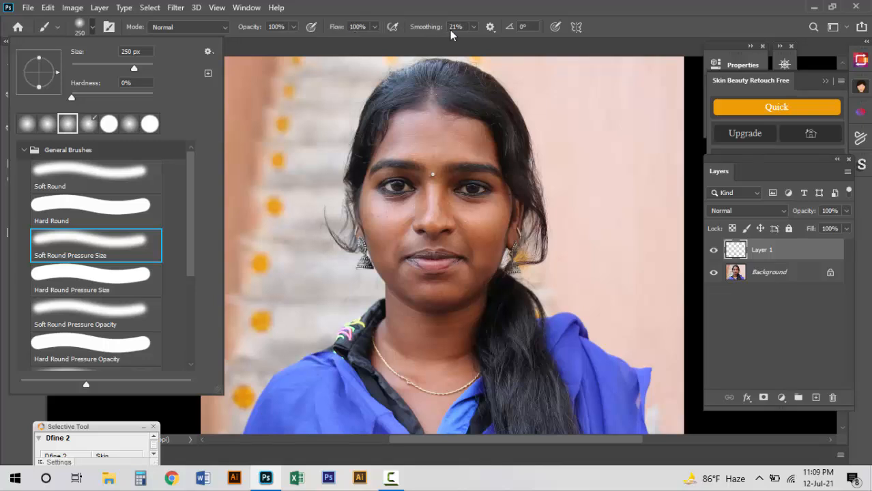
left_click(503, 140)
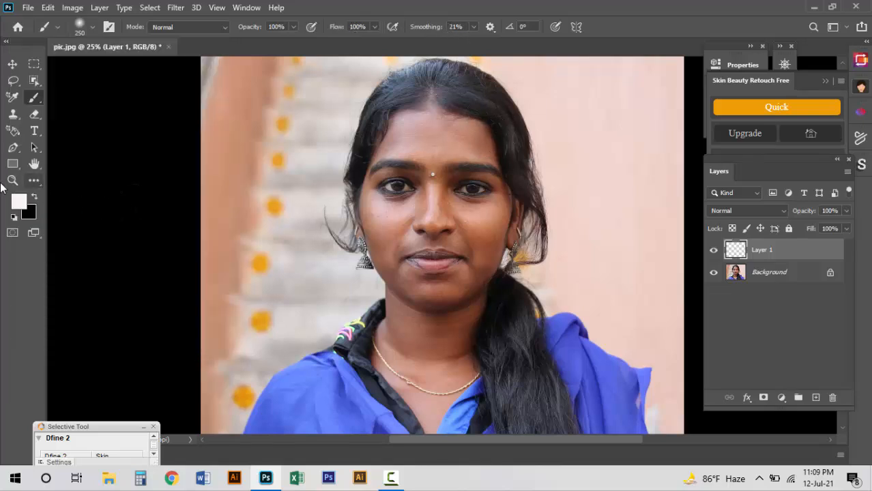
Set the foreground colour to pure white (ffffff).
left_click(18, 202)
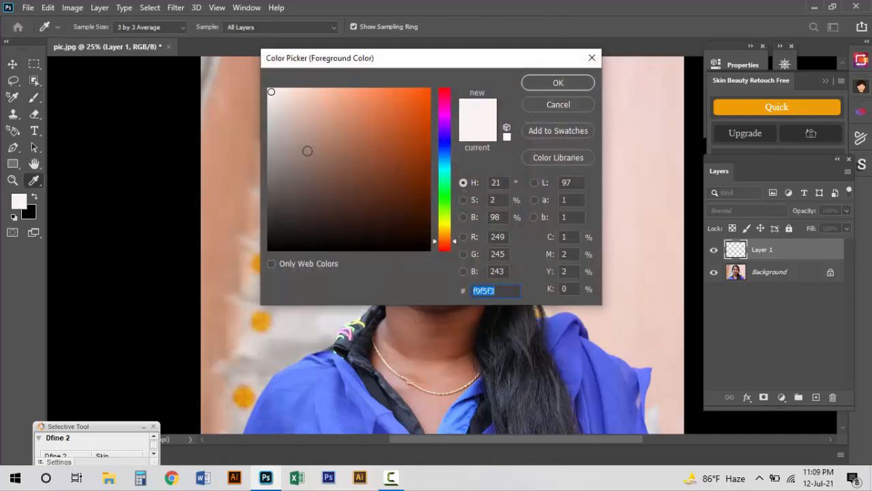
left_click(272, 100)
left_click_drag(272, 98, 254, 81)
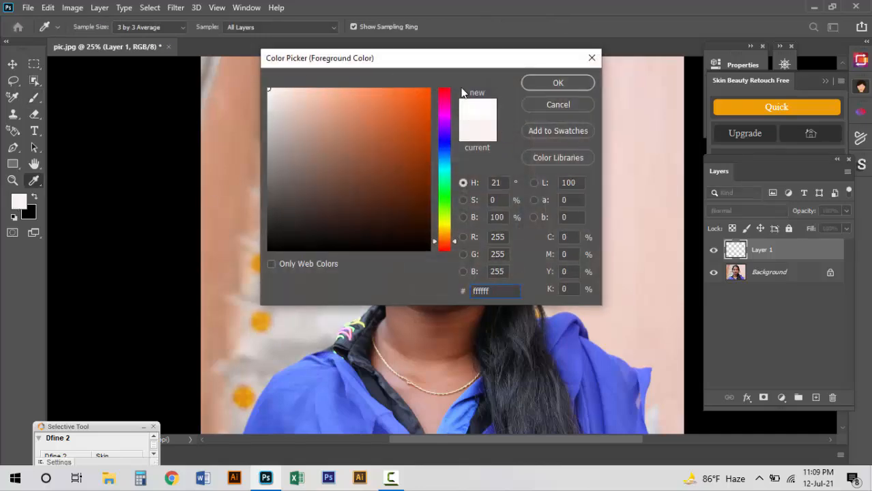
left_click(537, 85)
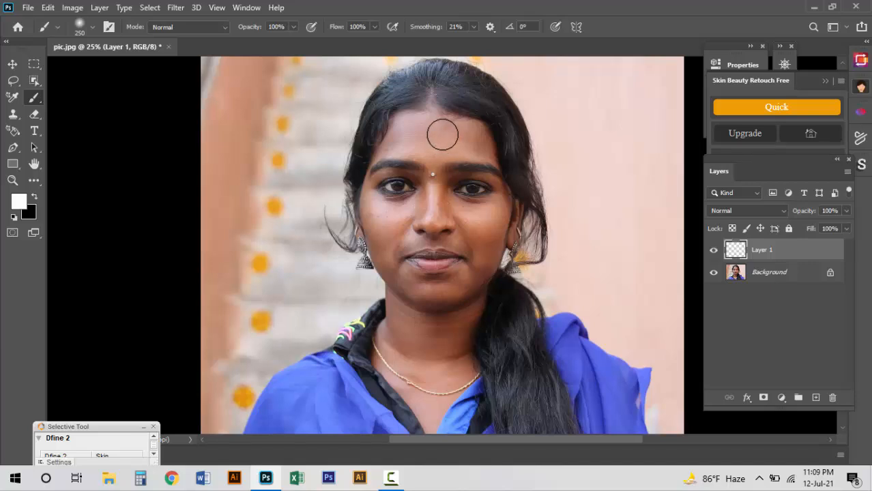
Paint the whole face solid white on Layer 1, from the hairline down to the chin.
left_click(445, 135)
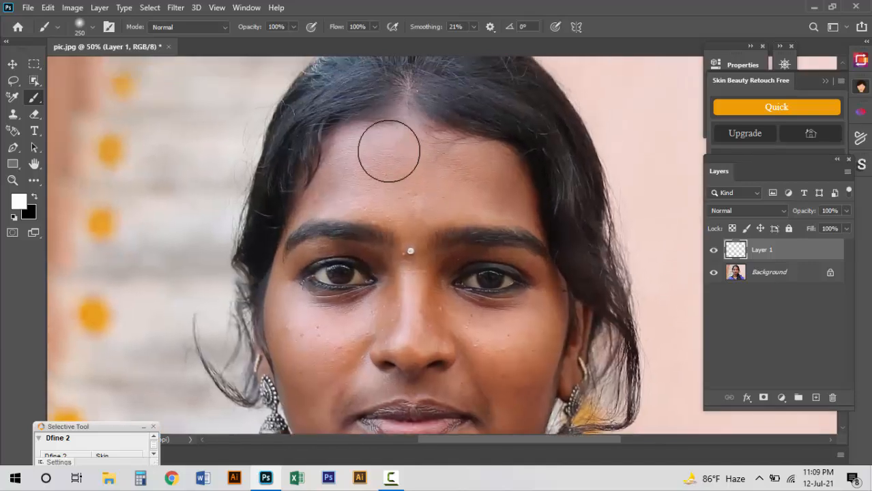
left_click(365, 144)
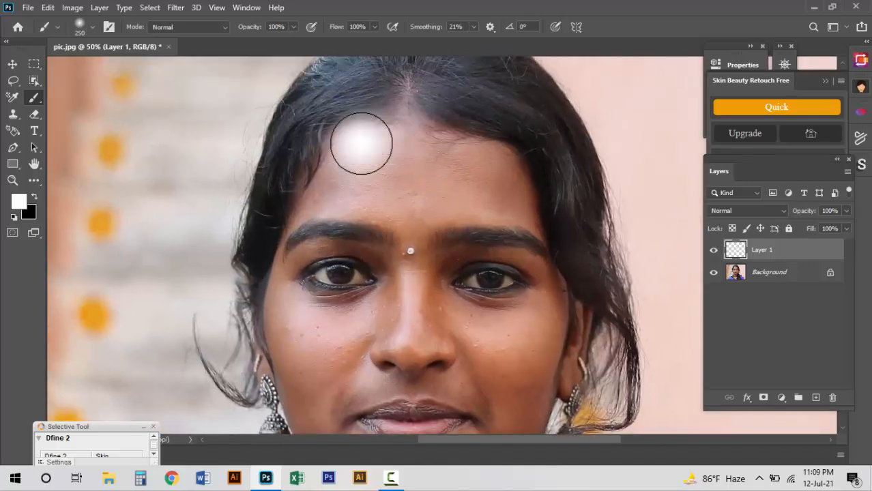
mouse_move(427, 141)
left_mouse_down()
mouse_move(541, 322)
mouse_move(451, 189)
mouse_move(301, 267)
mouse_move(341, 294)
left_mouse_up()
left_click_drag(387, 324, 391, 266)
mouse_move(325, 130)
left_mouse_down()
mouse_move(299, 306)
mouse_move(350, 210)
mouse_move(355, 139)
left_mouse_up()
mouse_move(277, 143)
left_mouse_down()
mouse_move(282, 214)
mouse_move(415, 323)
mouse_move(482, 117)
mouse_move(388, 302)
mouse_move(416, 327)
left_mouse_up()
left_click_drag(475, 60, 475, 185)
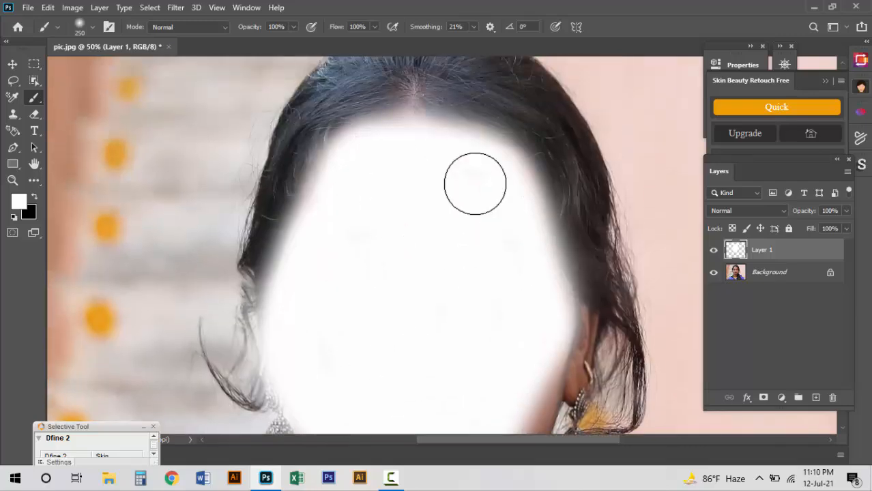
mouse_move(549, 309)
left_mouse_down()
mouse_move(487, 111)
mouse_move(459, 233)
mouse_move(477, 191)
left_mouse_up()
Extend the white paint over the neck and the exposed skin down to the collar opening.
left_click_drag(433, 268, 454, 206)
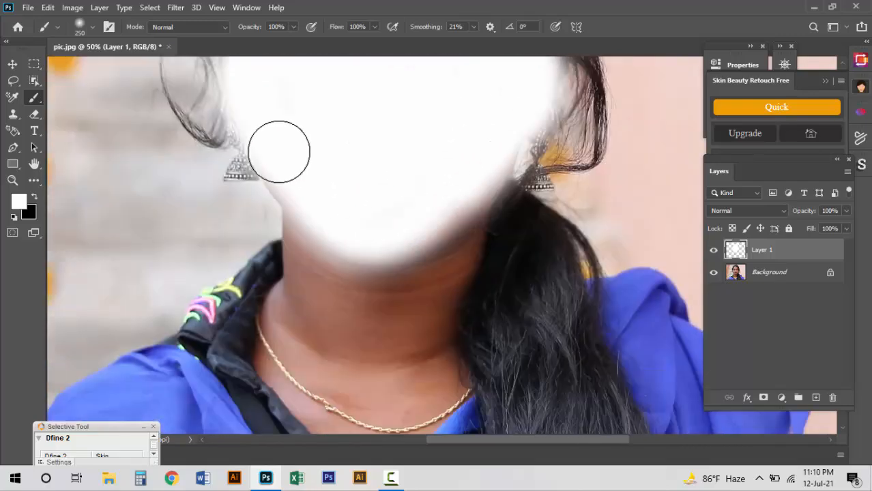
mouse_move(279, 151)
left_mouse_down()
mouse_move(315, 249)
mouse_move(308, 209)
mouse_move(279, 318)
mouse_move(289, 366)
mouse_move(428, 285)
mouse_move(444, 189)
left_mouse_up()
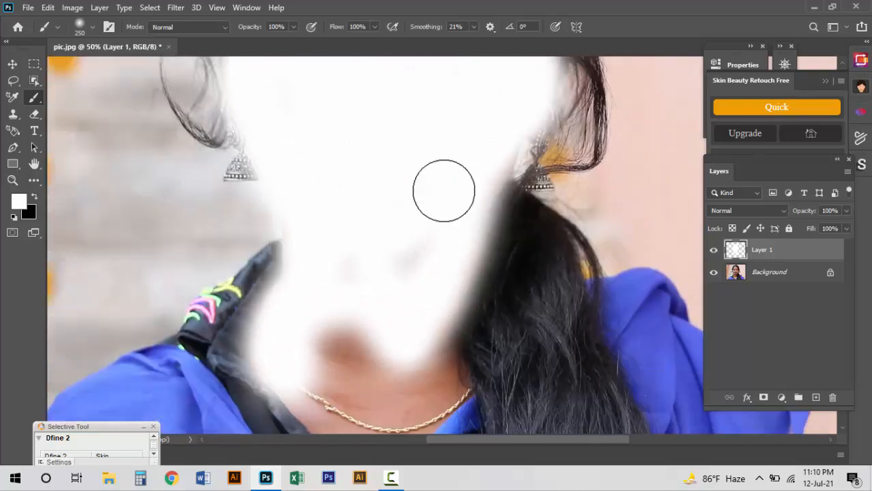
scroll(330, 237, "down", 2)
scroll(331, 237, "down", 2)
mouse_move(331, 237)
left_mouse_down()
mouse_move(360, 369)
mouse_move(300, 251)
mouse_move(387, 228)
mouse_move(416, 189)
mouse_move(420, 242)
mouse_move(386, 303)
mouse_move(412, 255)
mouse_move(444, 229)
mouse_move(379, 268)
mouse_move(311, 205)
left_mouse_up()
key("space")
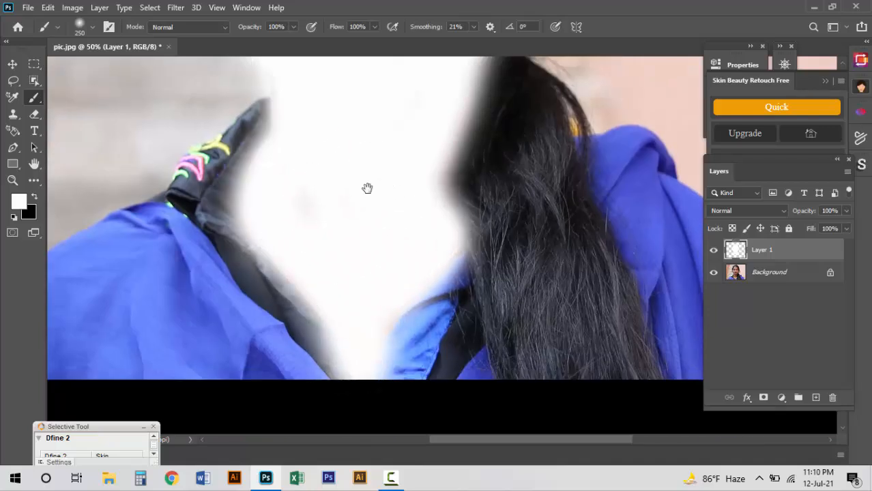
left_click_drag(367, 187, 367, 360)
key("space")
left_click_drag(423, 189, 417, 294)
Change Layer 1's blending mode to Soft Light.
key("ctrl+alt+space")
left_click(383, 179)
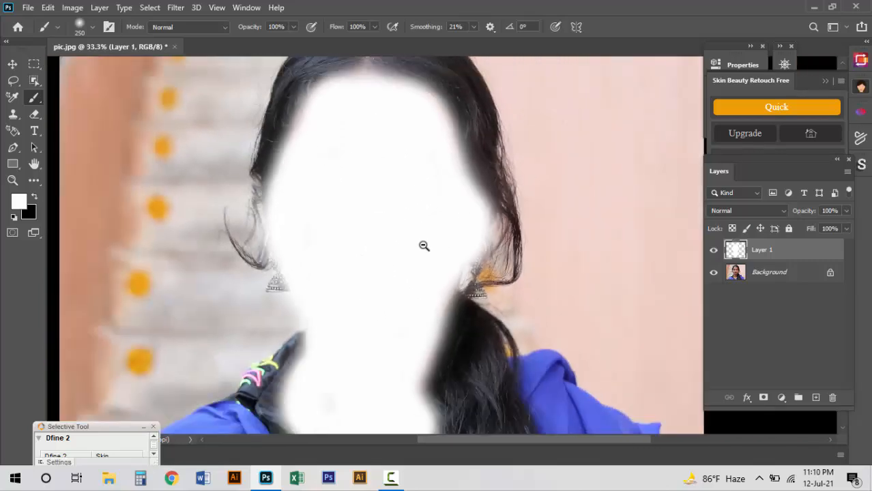
left_click(420, 236)
key("v")
key("space")
left_click_drag(411, 249, 404, 214)
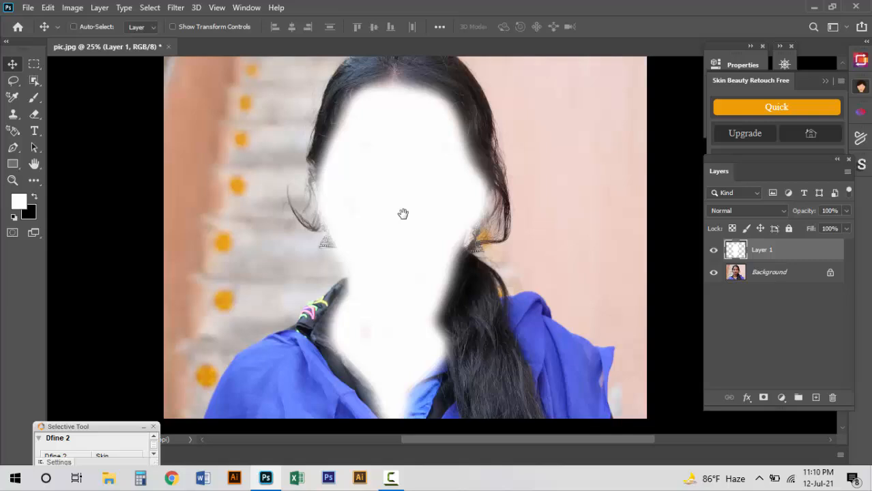
left_click(750, 210)
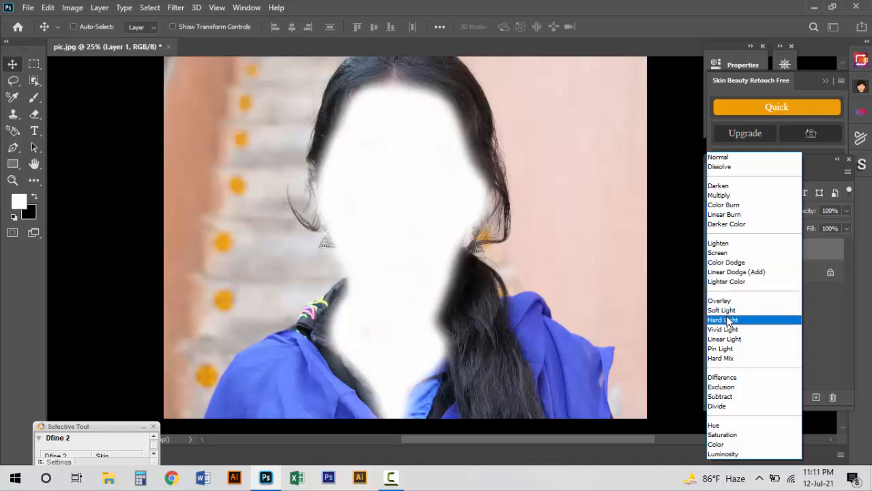
left_click(722, 311)
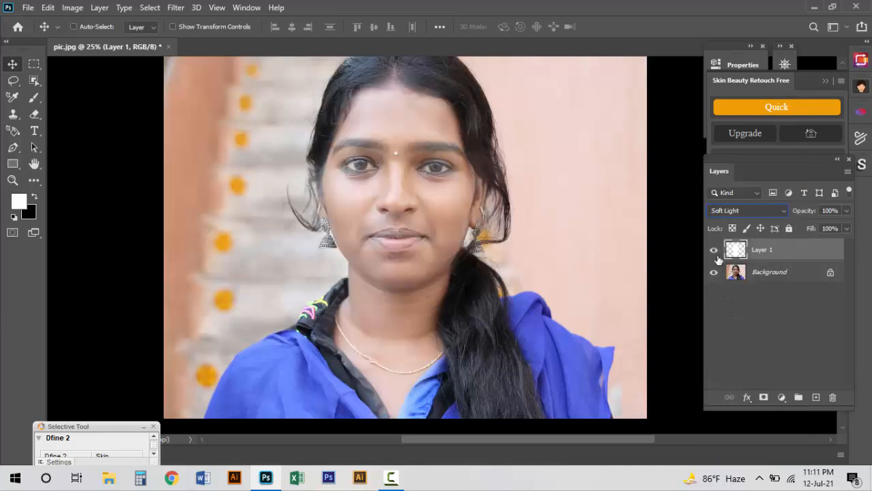
Compare the skin before and after by switching Layer 1's visibility off and on several times.
left_click(714, 252)
left_click(714, 252)
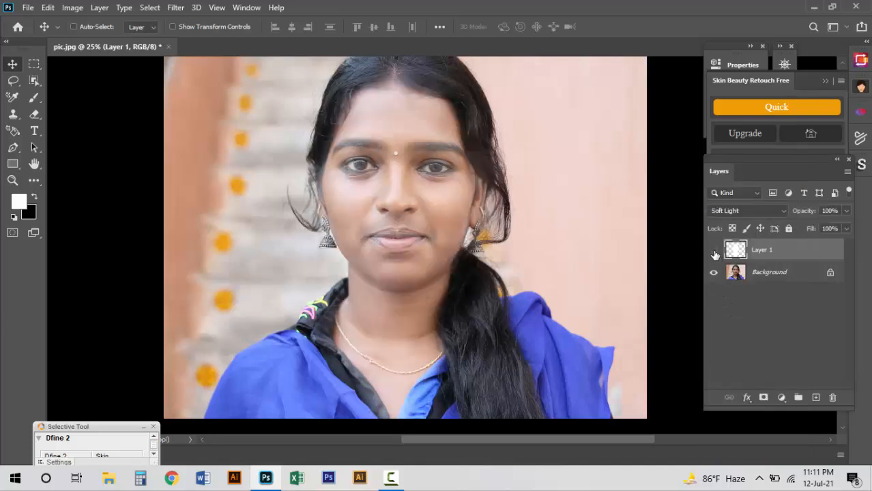
left_click(714, 252)
left_click(714, 253)
left_click(715, 252)
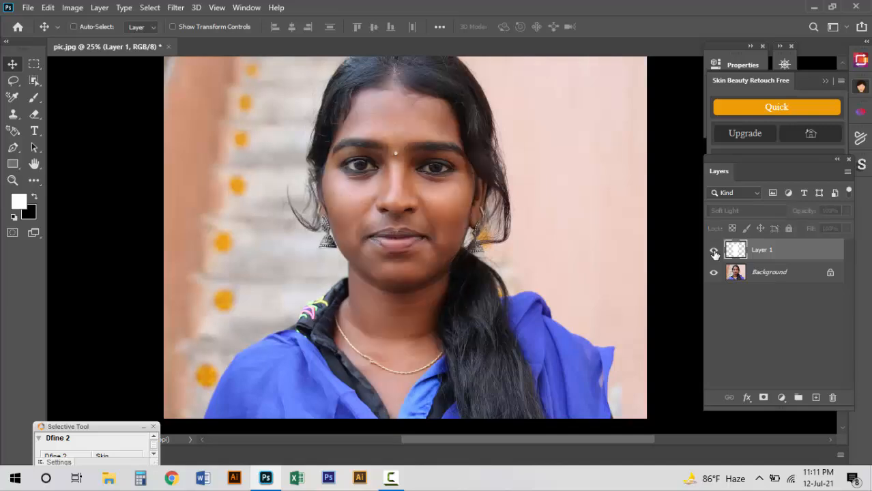
left_click(714, 252)
left_click(714, 253)
left_click(714, 253)
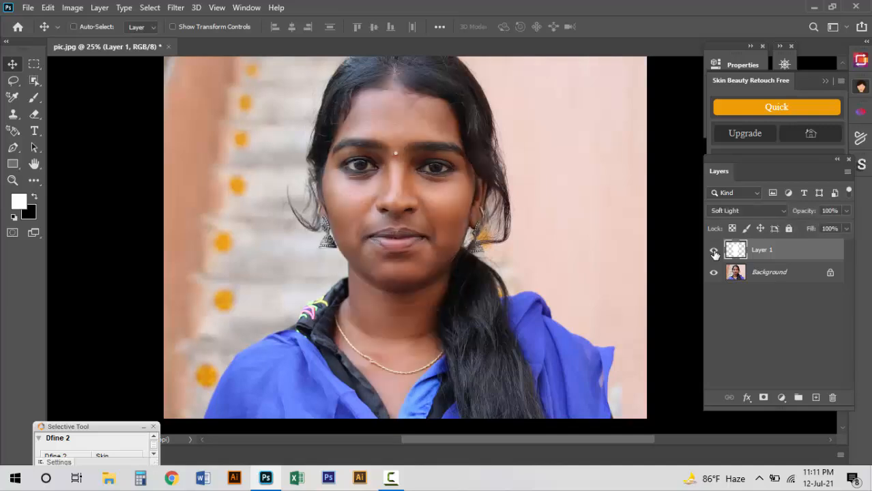
Add a layer mask to Layer 1 and set up the Eraser with the Soft Round Pressure Opacity brush.
left_click(763, 398)
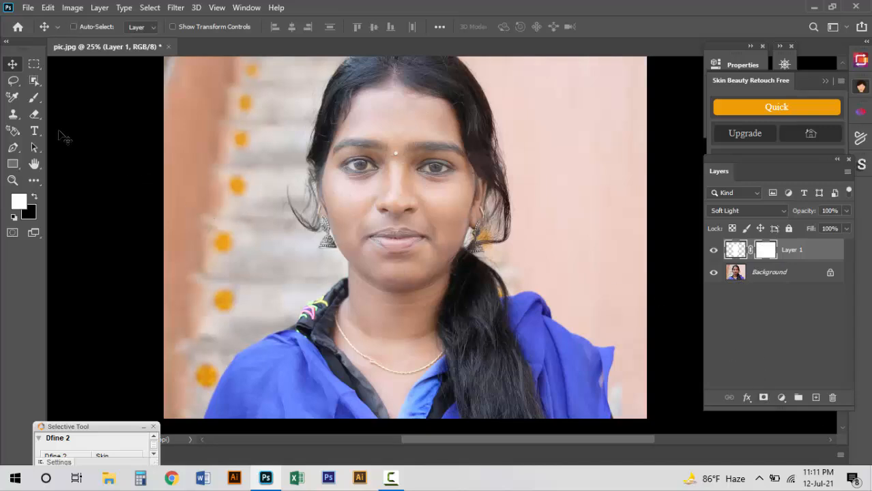
left_click_drag(35, 114, 73, 121)
scroll(424, 142, "up", 3)
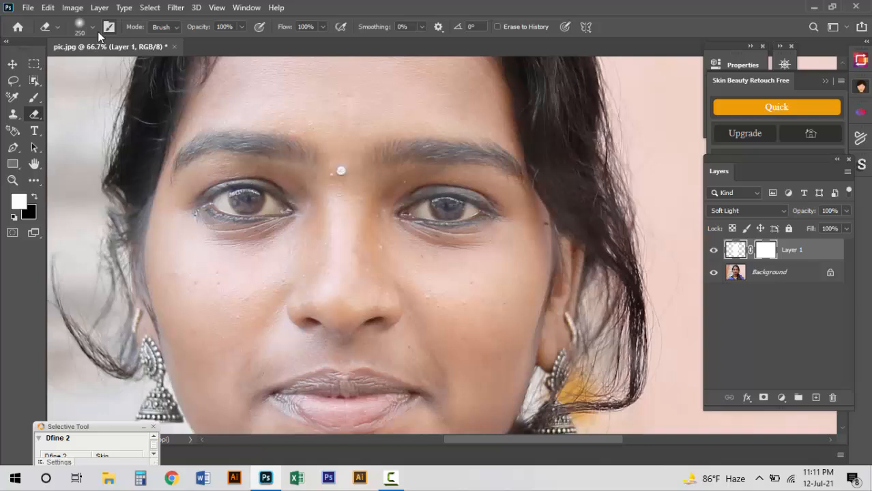
left_click(83, 32)
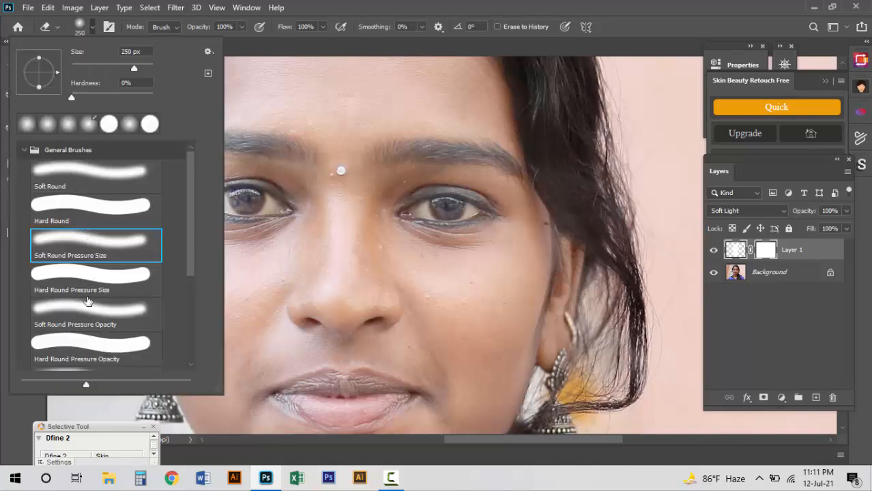
left_click(87, 306)
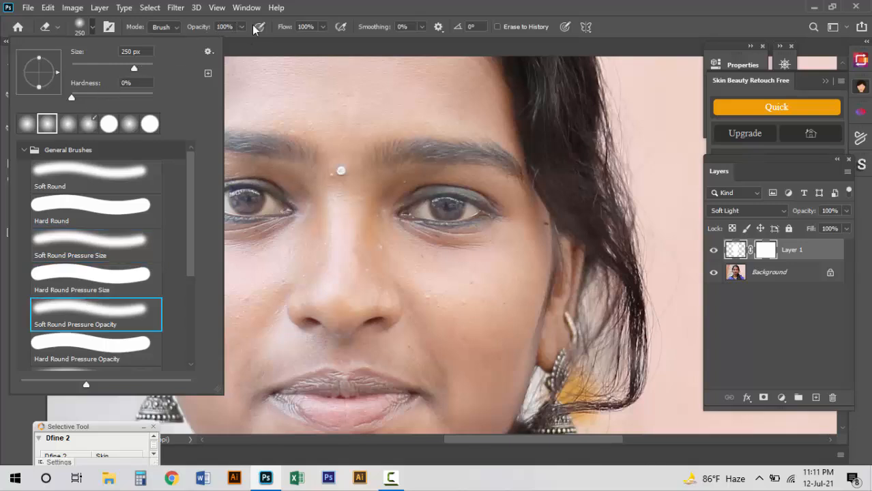
left_click(391, 72)
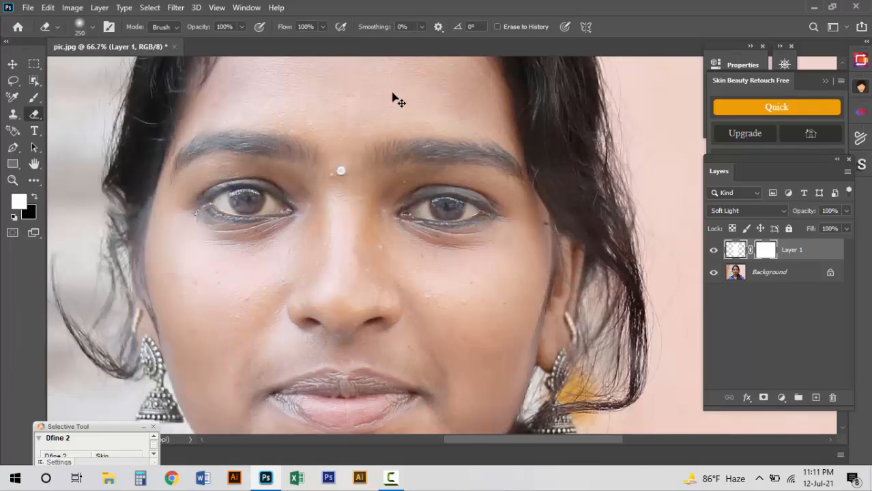
Erase the whitening over the eyebrow on the image's right side with the eraser reduced to 50 px.
left_click(434, 151)
left_click(524, 160)
left_click(524, 159)
left_click_drag(524, 159, 498, 187)
key("bracketleft")
key("bracketleft")
key("bracketleft")
key("bracketleft")
key("bracketleft")
key("bracketleft")
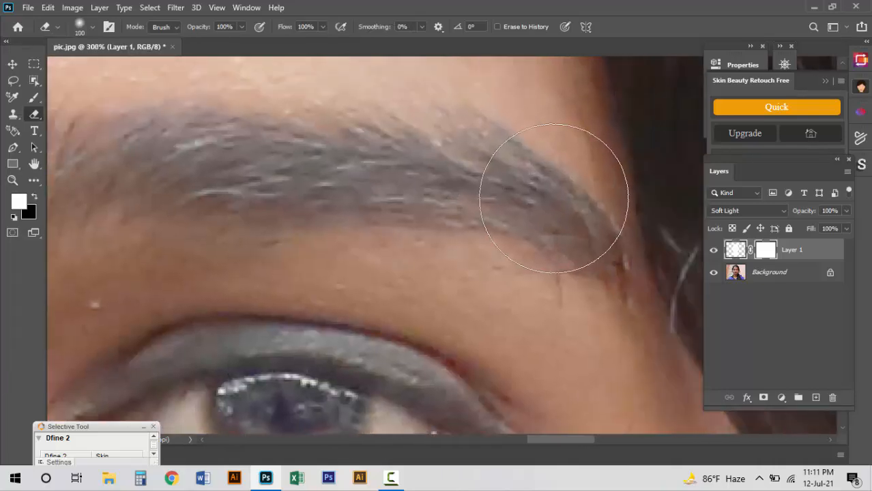
key("bracketleft")
key("bracketleft")
key("bracketleft")
key("bracketleft")
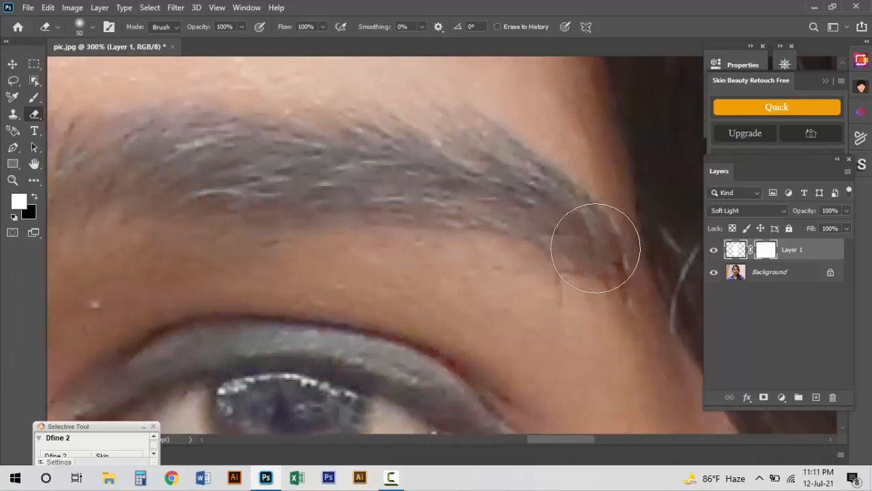
left_click(595, 247)
mouse_move(595, 247)
left_mouse_down()
mouse_move(491, 181)
mouse_move(455, 175)
mouse_move(401, 185)
mouse_move(513, 208)
left_mouse_up()
mouse_move(440, 198)
left_mouse_down()
mouse_move(295, 206)
mouse_move(402, 205)
left_mouse_up()
left_click_drag(225, 222, 512, 201)
left_click_drag(204, 202, 478, 204)
left_click_drag(91, 206, 369, 210)
Erase the whitening over the eyebrow on the image's left side, reducing the eraser to 25 px for the thin end.
key("bracketright")
key("bracketright")
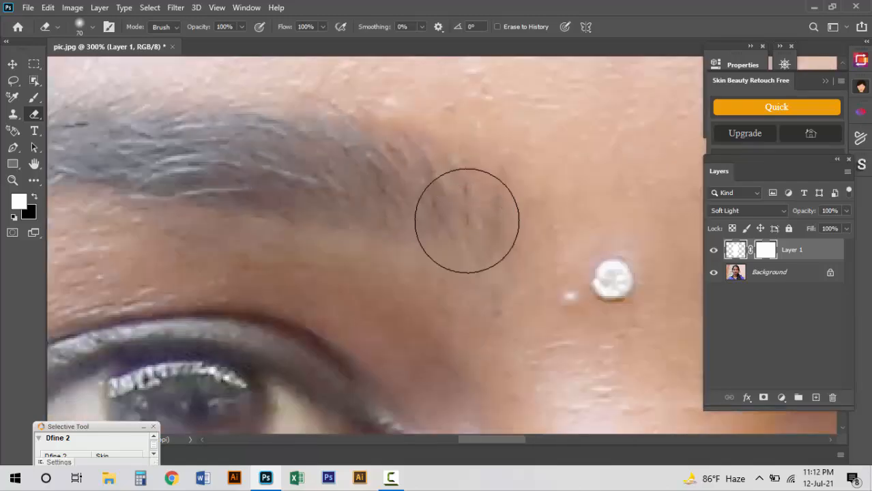
left_click_drag(468, 220, 341, 171)
key("bracketleft")
key("bracketleft")
key("bracketleft")
left_click_drag(472, 157, 517, 174)
left_click_drag(273, 185, 417, 182)
mouse_move(554, 191)
left_mouse_down()
mouse_move(399, 136)
mouse_move(174, 336)
left_mouse_up()
key("bracketleft")
key("bracketleft")
key("bracketleft")
key("bracketleft")
left_click_drag(255, 235, 372, 197)
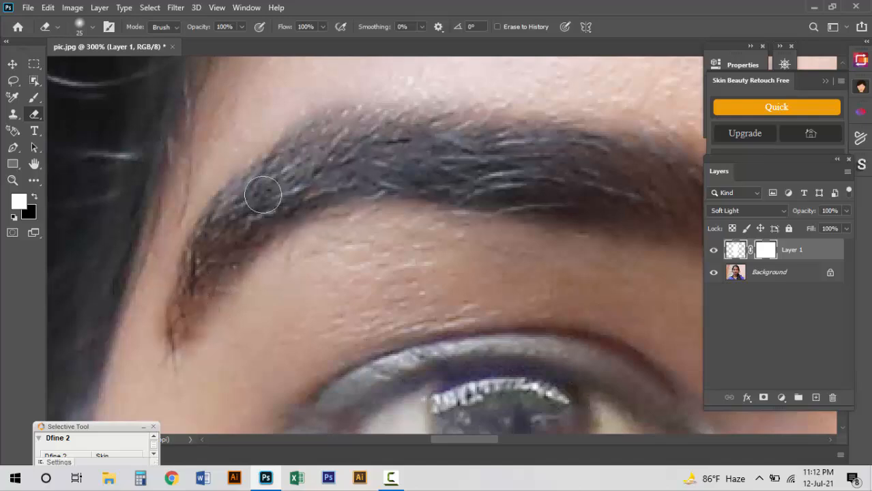
Erase the whitening over the irises of both eyes with the eraser enlarged to 100 px.
key("ctrl+minus")
key("ctrl+minus")
left_click_drag(522, 259, 350, 189)
key("ctrl+plus")
key("ctrl+plus")
left_click_drag(137, 205, 471, 214)
key("bracketright")
key("bracketright")
key("bracketright")
key("bracketright")
key("bracketright")
key("bracketright")
key("bracketright")
key("bracketright")
key("bracketright")
key("bracketright")
left_click(318, 223)
left_click_drag(614, 259, 257, 252)
left_click_drag(614, 259, 256, 251)
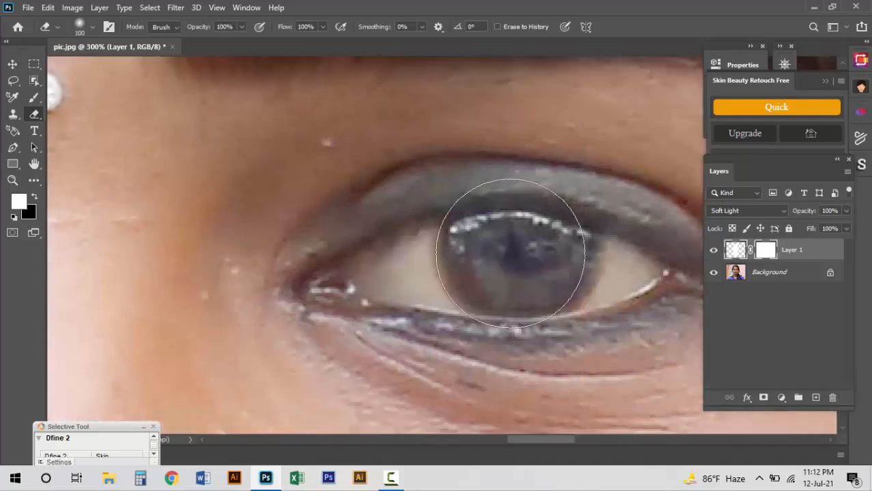
left_click(516, 252)
key("bracketleft")
key("bracketleft")
key("bracketleft")
left_click_drag(512, 264, 333, 262)
Erase the whitening over the eyelid and lash line of the eye on the image's right with a 30 px eraser.
key("bracketleft")
key("bracketleft")
key("bracketleft")
key("bracketleft")
key("bracketleft")
key("bracketleft")
mouse_move(519, 281)
left_mouse_down()
mouse_move(165, 284)
mouse_move(355, 185)
mouse_move(543, 283)
left_mouse_up()
mouse_move(351, 334)
left_mouse_down()
mouse_move(176, 311)
mouse_move(141, 257)
mouse_move(386, 283)
left_mouse_up()
Erase the whitening over the eyelids and eye white on the image's left, comparing with Layer 1 hidden and shown.
scroll(346, 253, "down", 3)
scroll(151, 249, "up", 3)
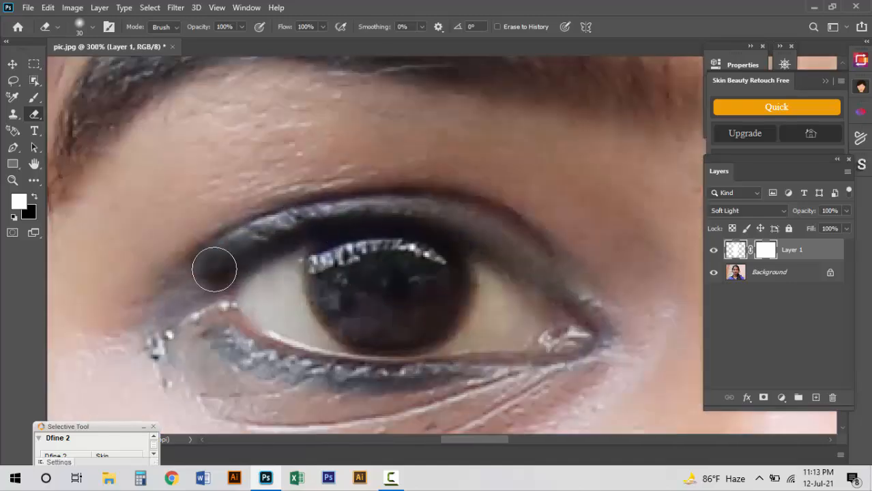
left_click_drag(214, 270, 267, 348)
mouse_move(423, 210)
left_mouse_down()
mouse_move(448, 214)
mouse_move(459, 274)
mouse_move(508, 304)
mouse_move(471, 362)
left_mouse_up()
left_click(714, 249)
left_click(714, 250)
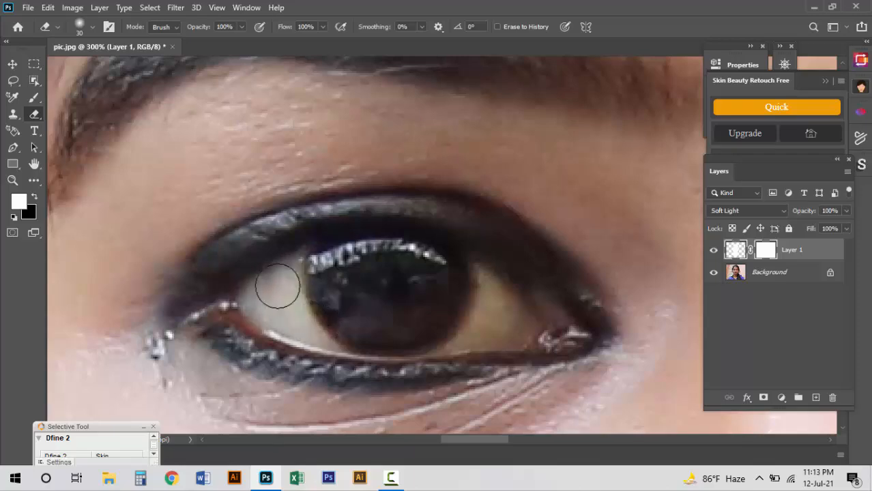
mouse_move(277, 288)
left_mouse_down()
mouse_move(292, 309)
mouse_move(311, 265)
left_mouse_up()
scroll(683, 275, "down", 3)
left_click(714, 251)
left_click(713, 251)
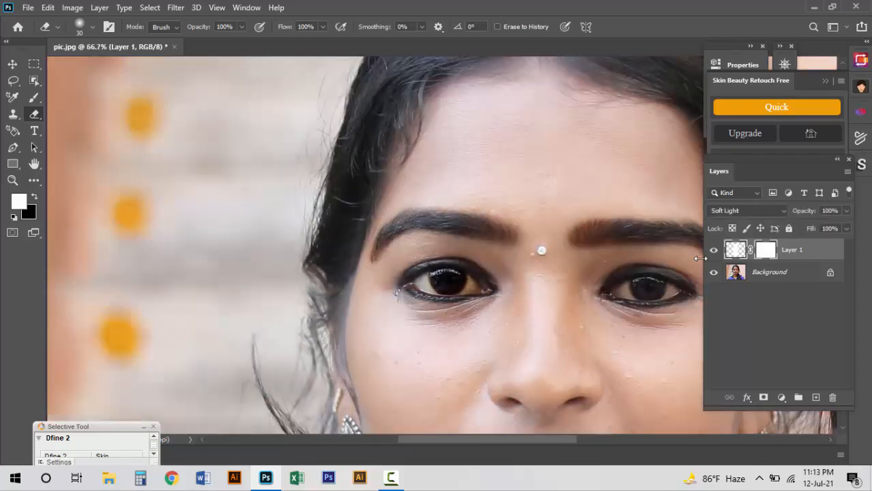
Erase the whitening over the upper and lower lips with a 40 px eraser.
scroll(402, 298, "up", 3)
key("]")
mouse_move(402, 299)
left_mouse_down()
mouse_move(307, 285)
mouse_move(571, 295)
mouse_move(547, 274)
mouse_move(269, 242)
left_mouse_up()
left_click_drag(205, 276, 363, 284)
mouse_move(347, 273)
left_mouse_down()
mouse_move(214, 317)
mouse_move(222, 297)
mouse_move(451, 222)
left_mouse_up()
mouse_move(661, 240)
left_mouse_down()
mouse_move(473, 288)
mouse_move(400, 270)
left_mouse_up()
left_click_drag(476, 349, 449, 278)
mouse_move(577, 321)
left_mouse_down()
mouse_move(323, 334)
mouse_move(373, 284)
left_mouse_up()
mouse_move(373, 284)
left_mouse_down()
mouse_move(139, 281)
mouse_move(459, 385)
left_mouse_up()
mouse_move(460, 385)
left_mouse_down()
mouse_move(478, 346)
mouse_move(462, 352)
mouse_move(280, 311)
mouse_move(220, 272)
mouse_move(284, 327)
mouse_move(409, 351)
mouse_move(315, 331)
mouse_move(178, 256)
mouse_move(143, 225)
mouse_move(205, 271)
mouse_move(390, 313)
mouse_move(587, 292)
left_mouse_up()
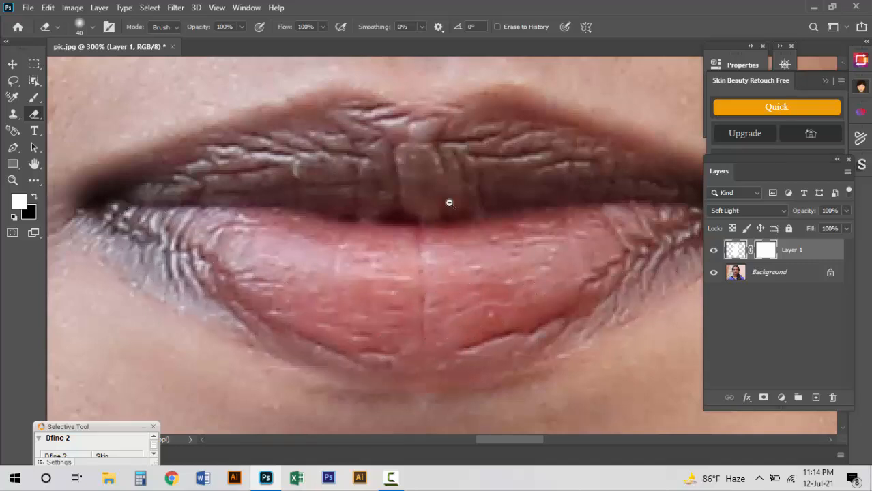
left_click(448, 200, "alt")
left_click(448, 199, "alt")
left_click(449, 194, "alt")
left_click(454, 191, "alt")
left_click(456, 193, "alt")
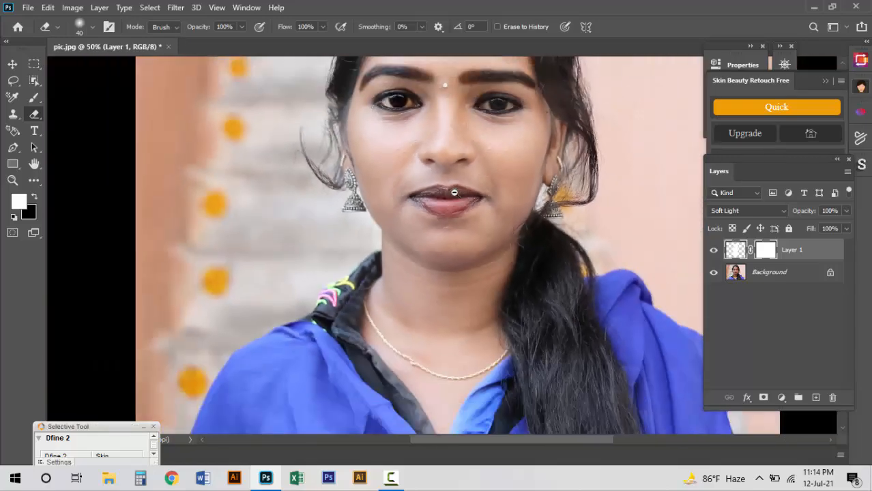
Compare the brightened face with the original by repeatedly hiding and showing Layer 1.
left_click_drag(474, 197, 470, 278)
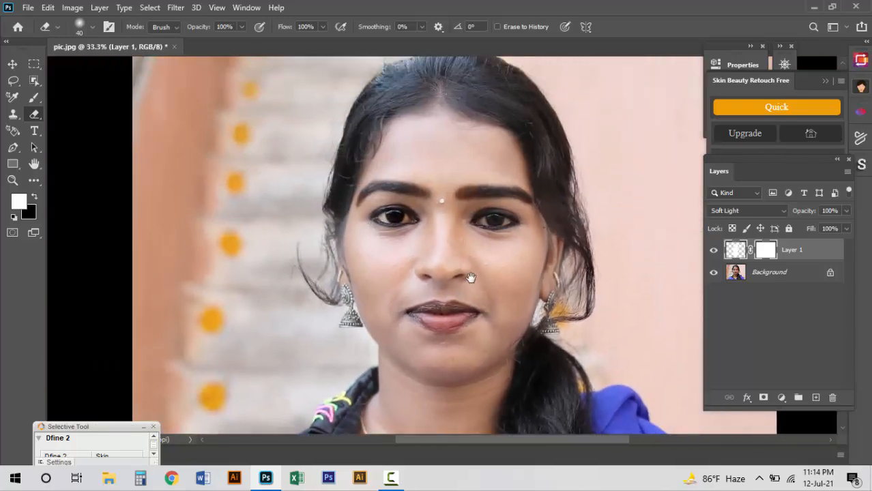
left_click(714, 250)
left_click(714, 250)
left_click(714, 250)
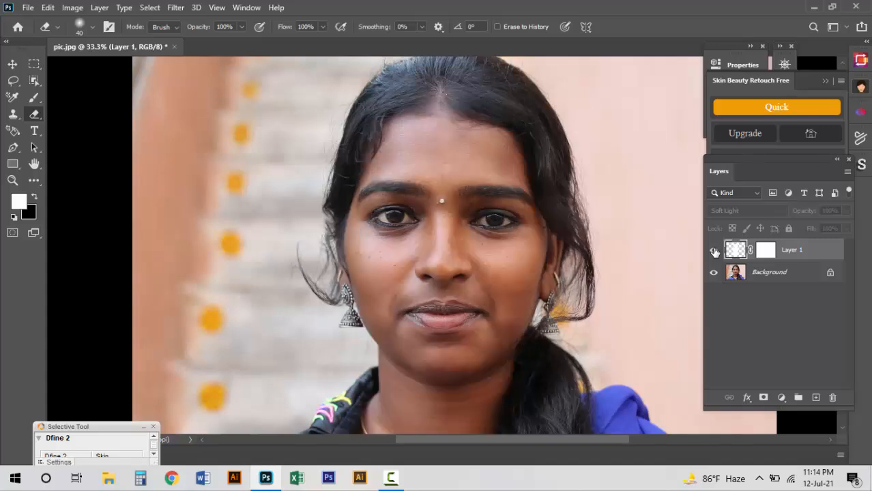
left_click(714, 251)
left_click(714, 251)
left_click(714, 250)
left_click(714, 251)
left_click(714, 251)
left_click(714, 251)
left_click(714, 250)
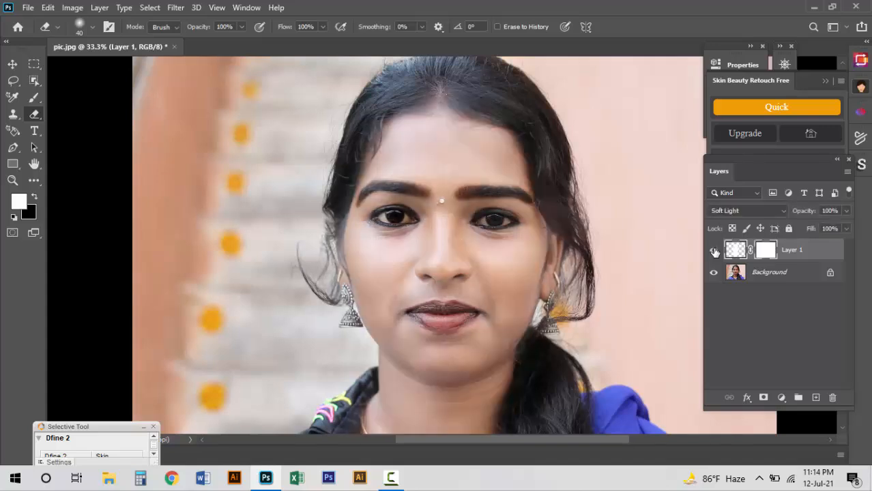
Convert the locked Background into a regular layer named Layer 0, keeping the default layer options.
left_click_drag(590, 234, 538, 225)
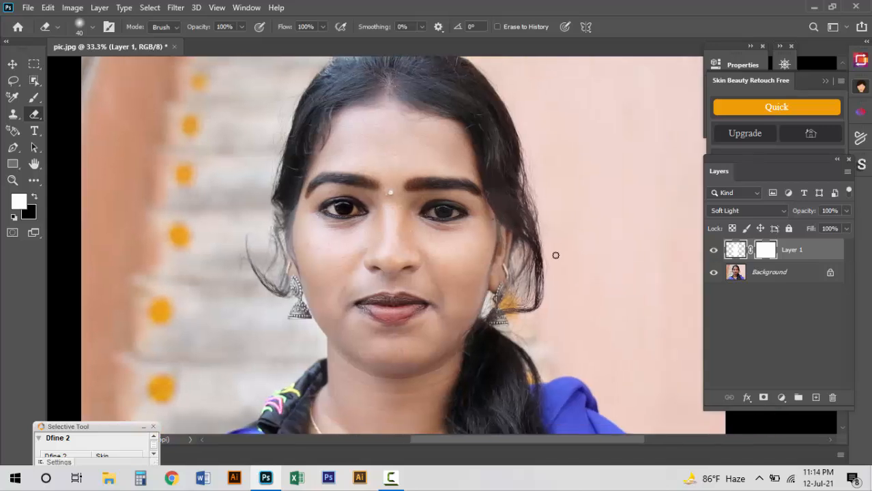
key("ctrl+minus")
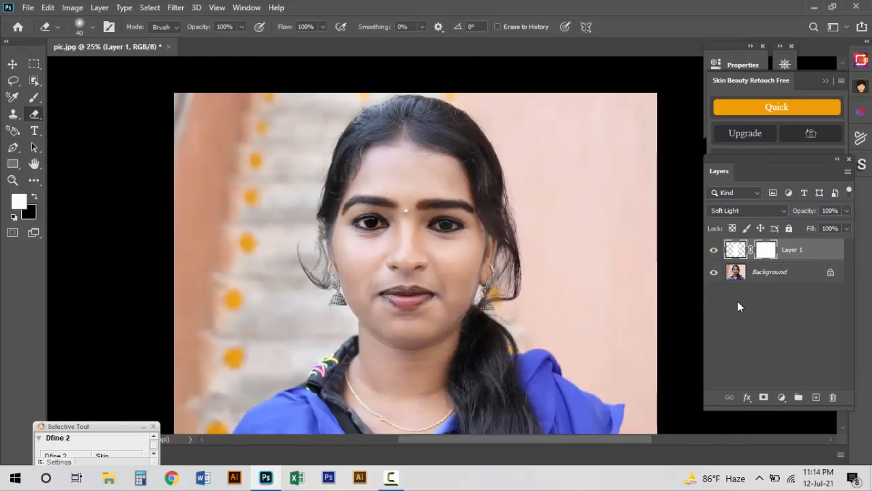
double_click(782, 274)
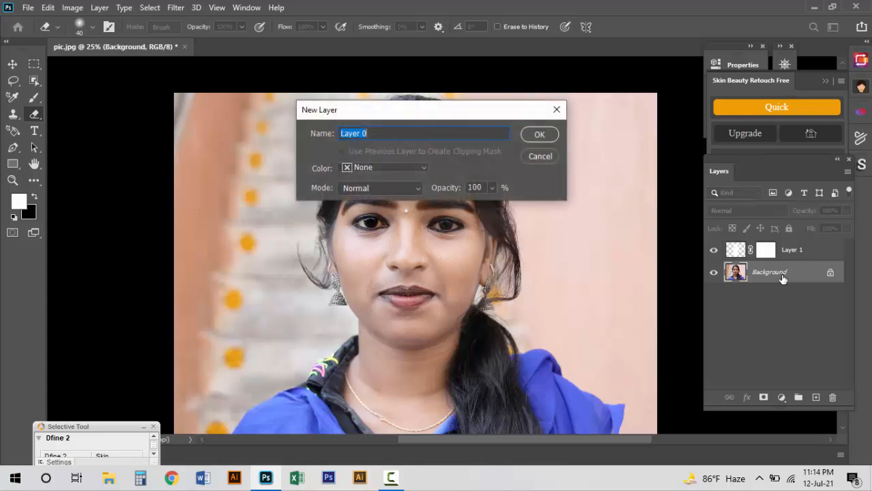
left_click(540, 135)
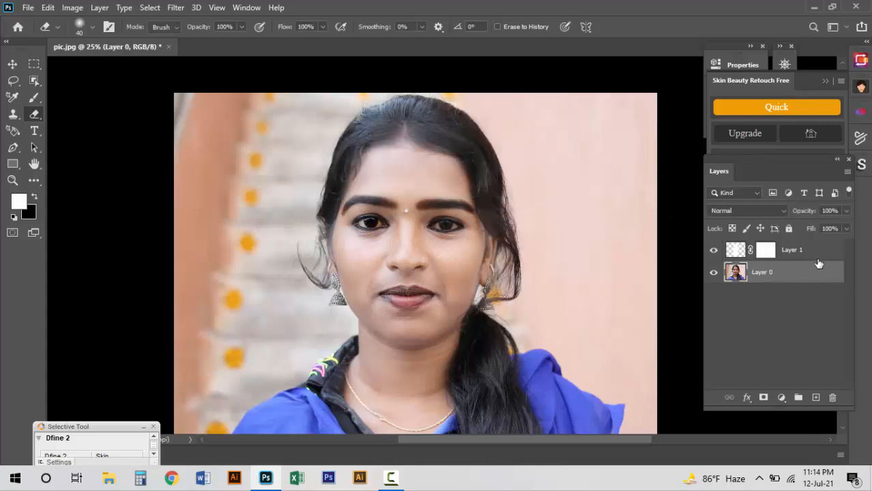
left_click(813, 254, "shift")
right_click(813, 253)
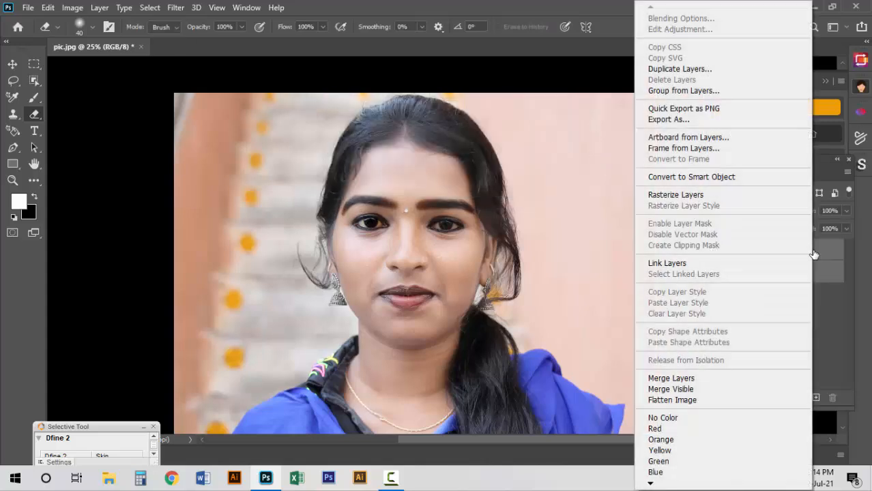
left_click(710, 378)
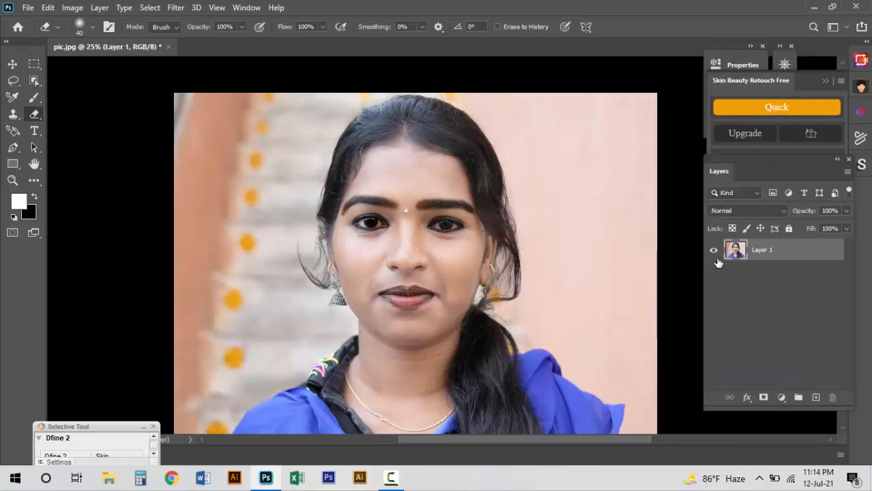
key("ctrl+z")
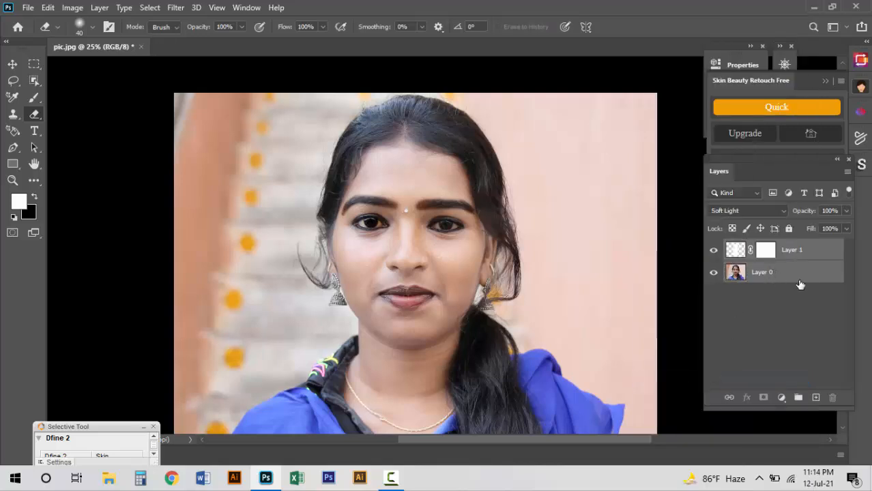
left_click_drag(807, 277, 818, 397)
key("ctrl+z")
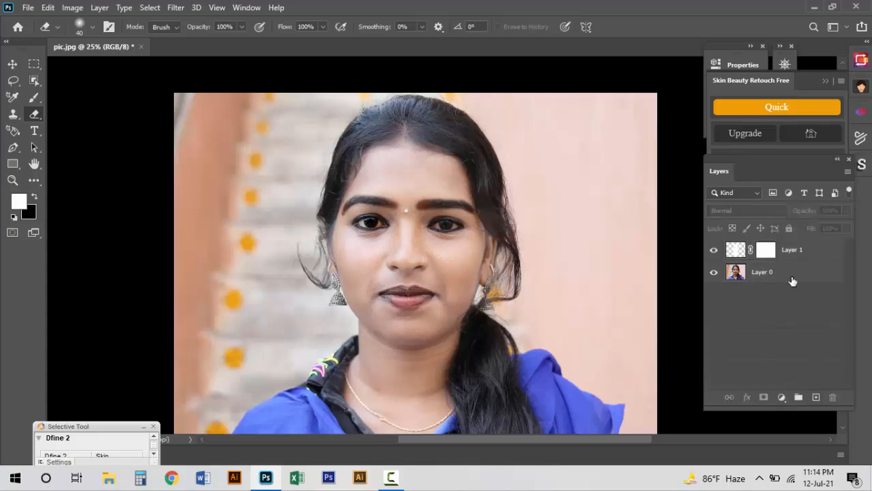
Duplicate Layer 0, hide the original, and merge the copy with Layer 1.
left_click(805, 278)
left_click_drag(810, 278, 815, 397)
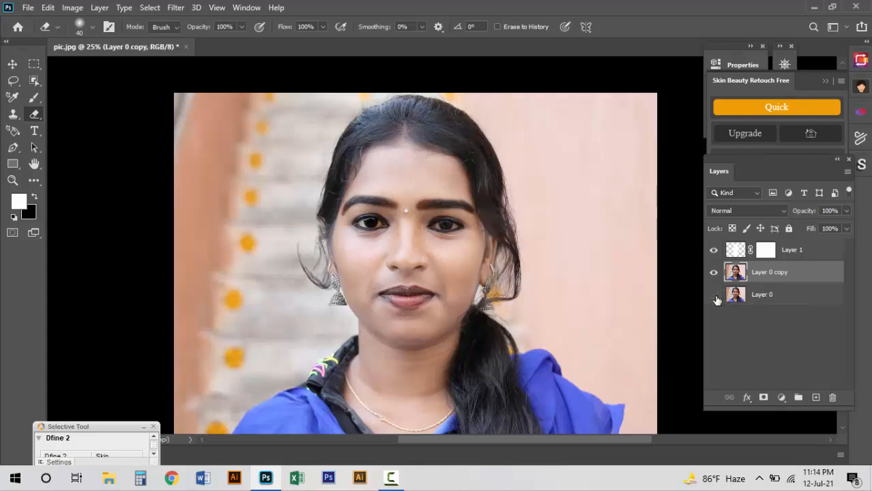
left_click(793, 251, "shift")
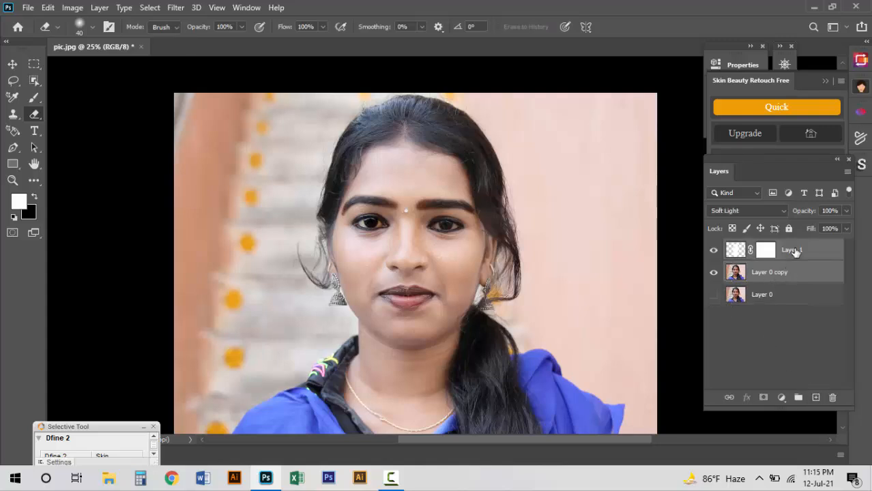
right_click(799, 253)
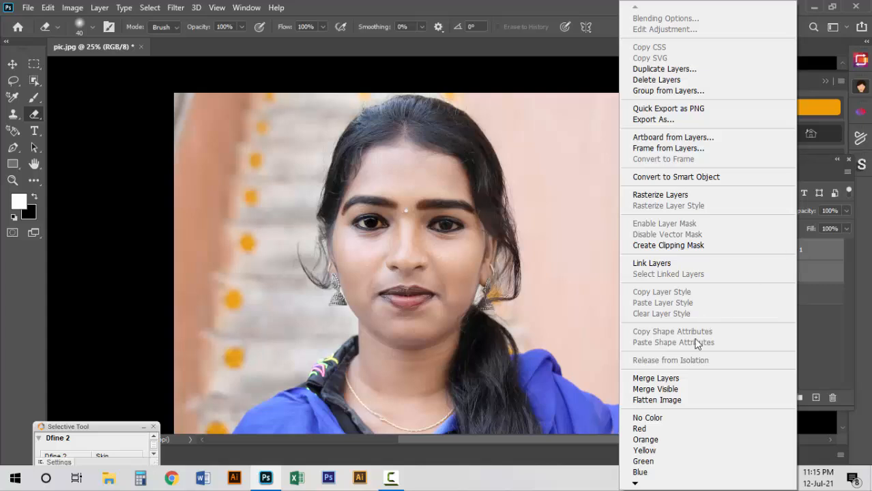
left_click(688, 377)
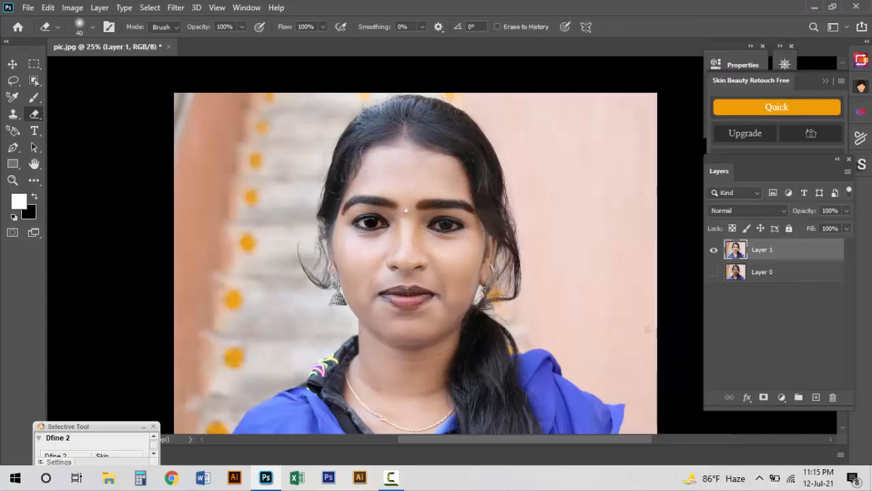
Warm the merged Layer 1 with the Camera Raw Filter, setting Temperature to +30 and Tint to +21.
left_click(217, 9)
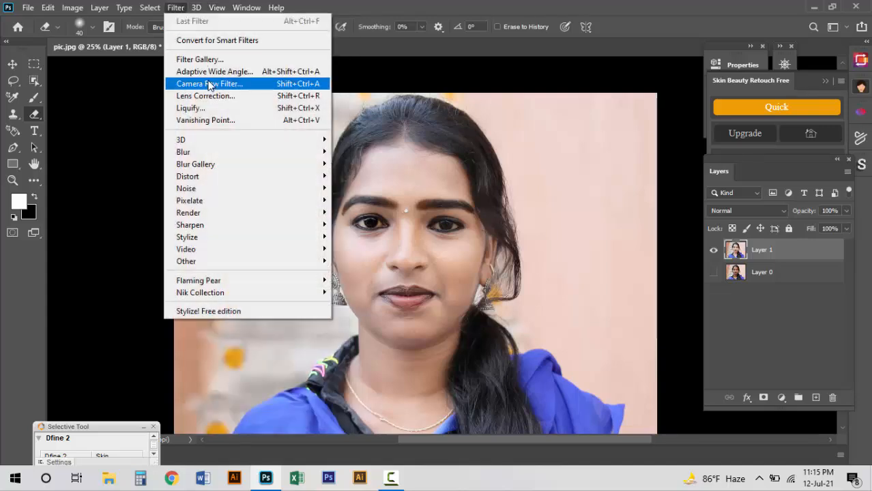
left_click(214, 86)
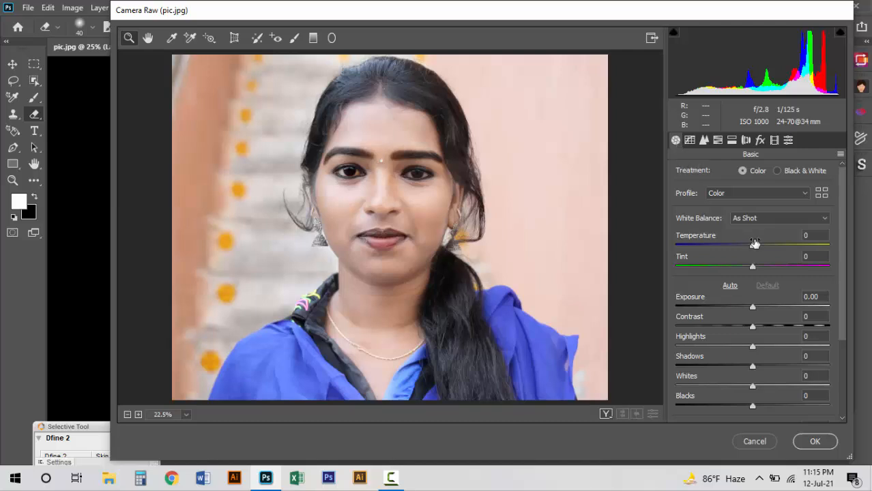
left_click_drag(754, 247, 771, 267)
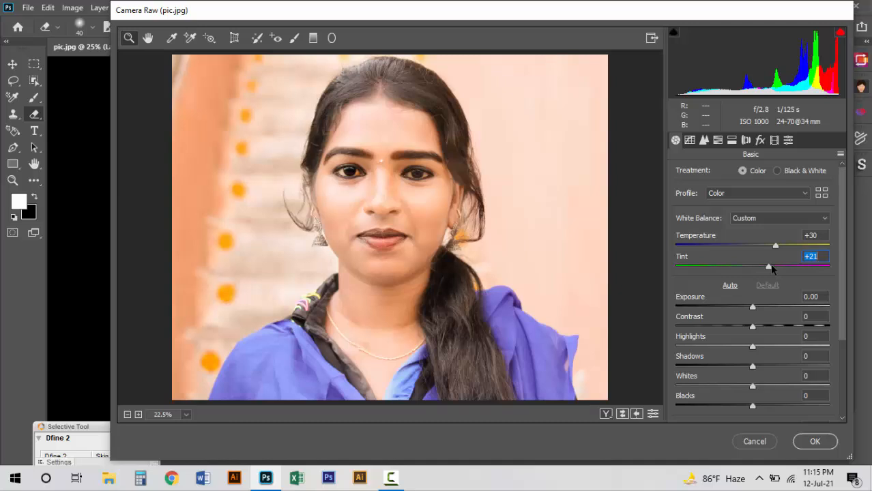
Smooth the skin with noise reduction at Luminance 50, Luminance Detail 50 and Luminance Contrast 52, and apply the Camera Raw adjustments.
left_click(704, 141)
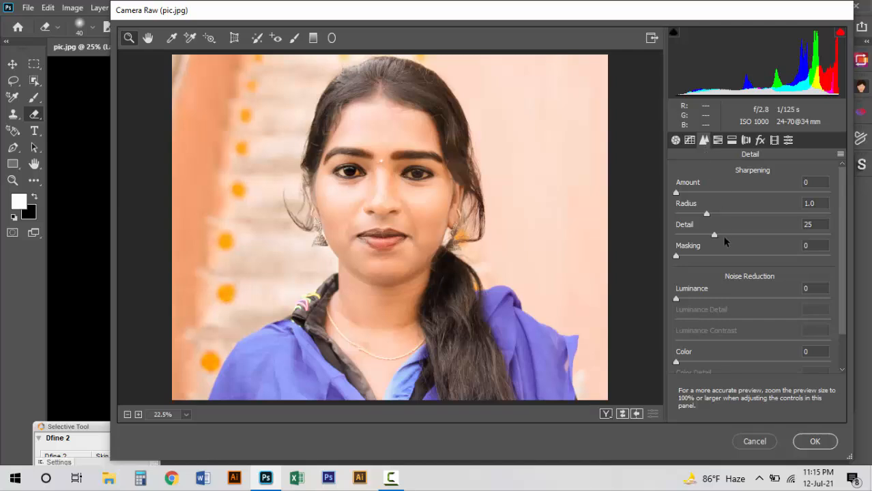
left_click_drag(677, 299, 750, 304)
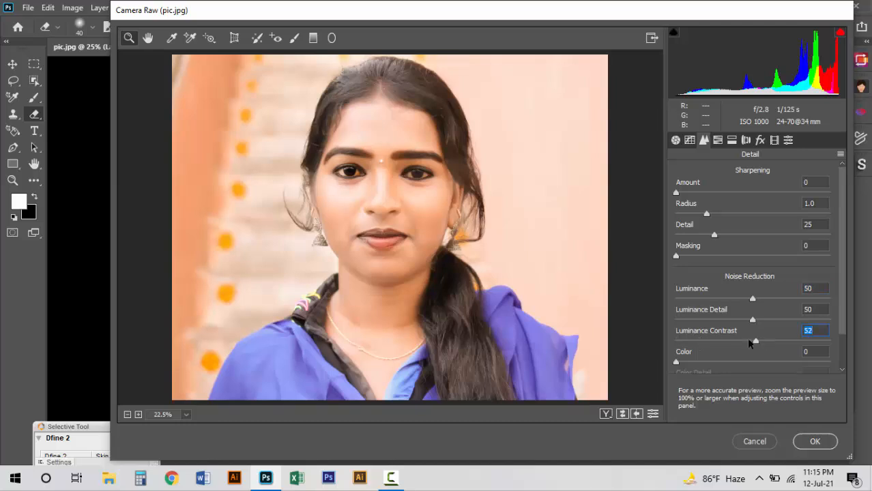
left_click(789, 141)
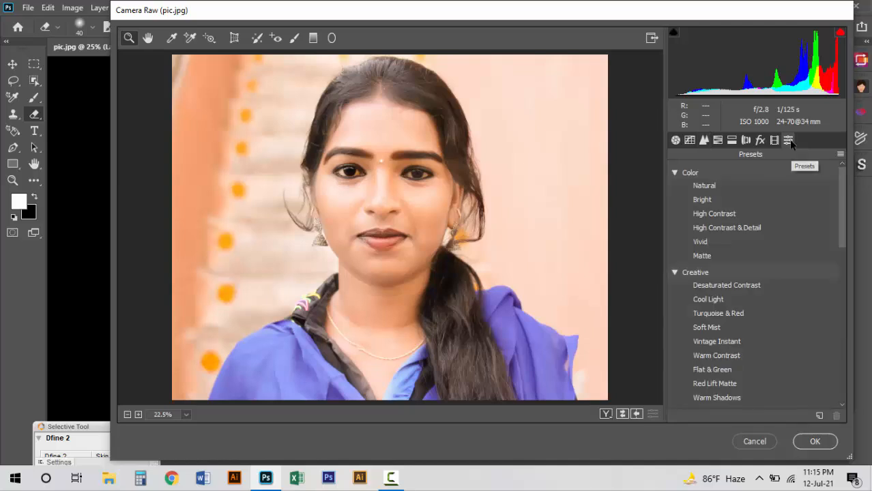
left_click(705, 141)
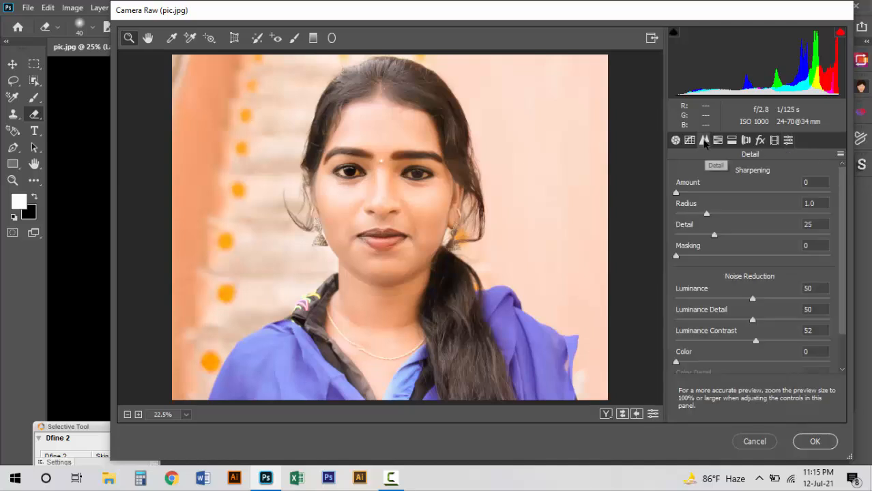
left_click(816, 442)
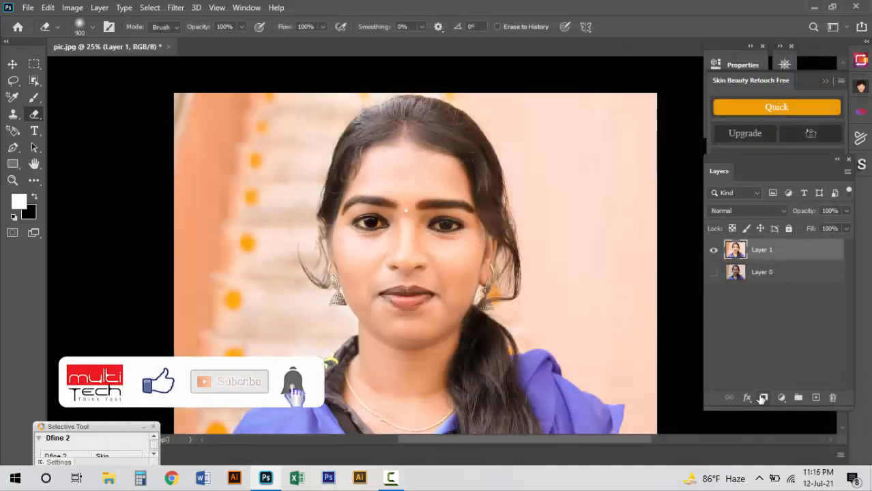
Add a black hide-all mask to Layer 1 and make Layer 0 visible beneath it.
left_click(763, 398, "alt")
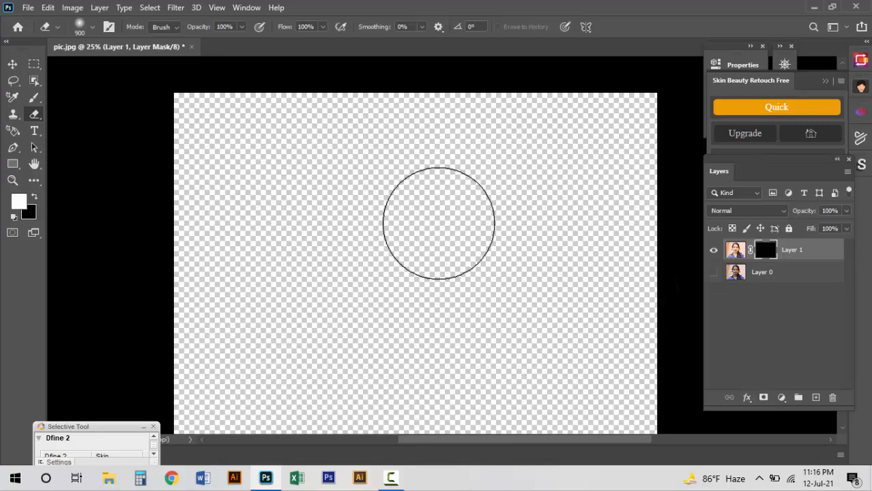
left_click(714, 272)
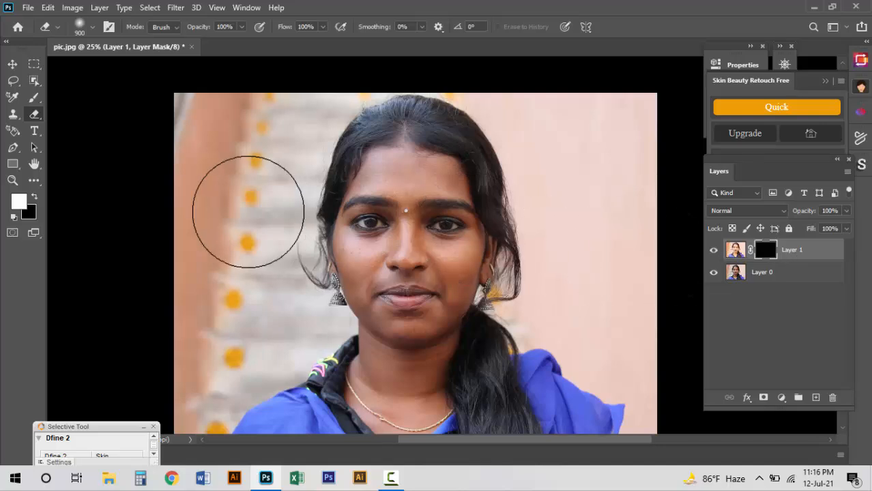
Paint white on Layer 1's mask over the face and neck with a 500 px brush to reveal the retouched skin.
left_click(33, 196)
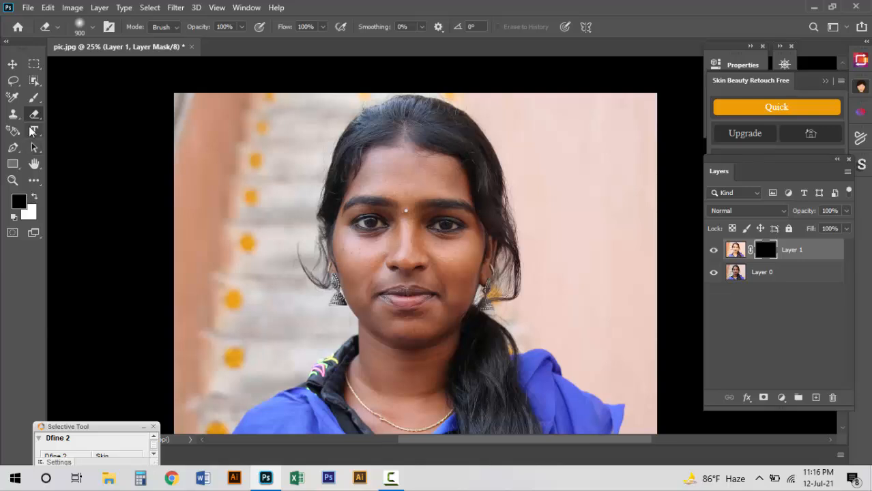
left_click(34, 99)
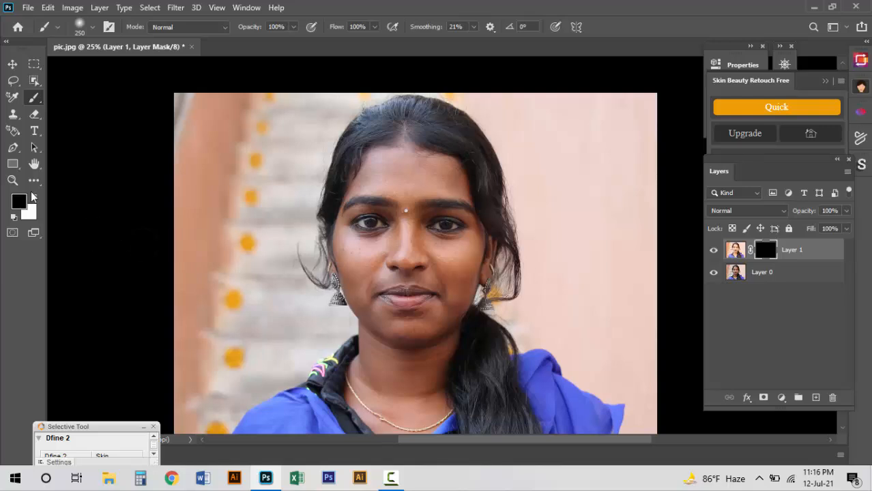
scroll(438, 207, "up", 1)
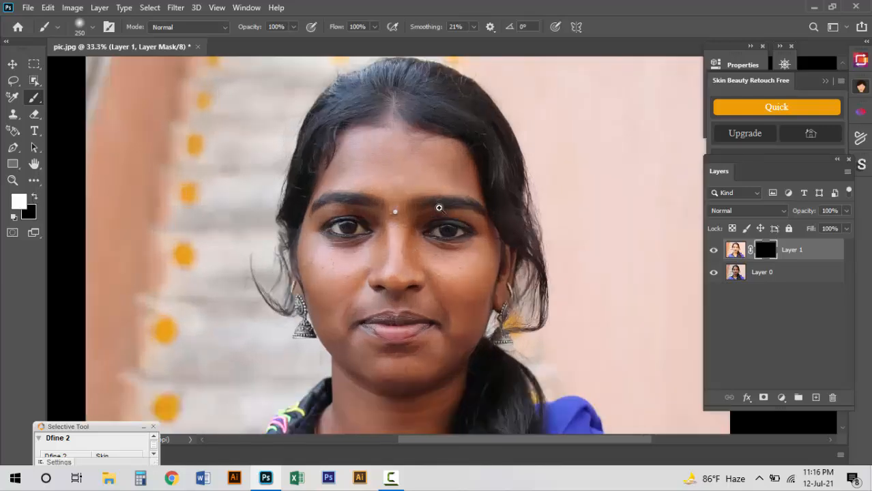
scroll(385, 214, "up", 1)
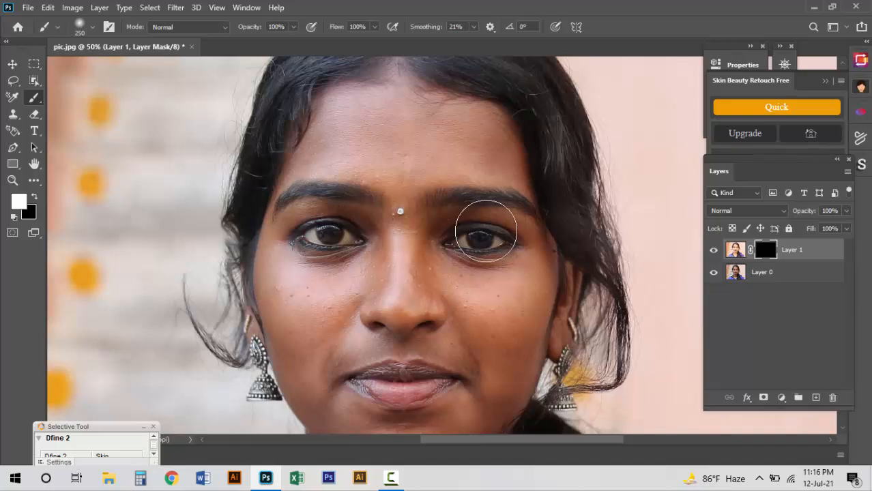
key("bracketright")
key("bracketright")
key("bracketright")
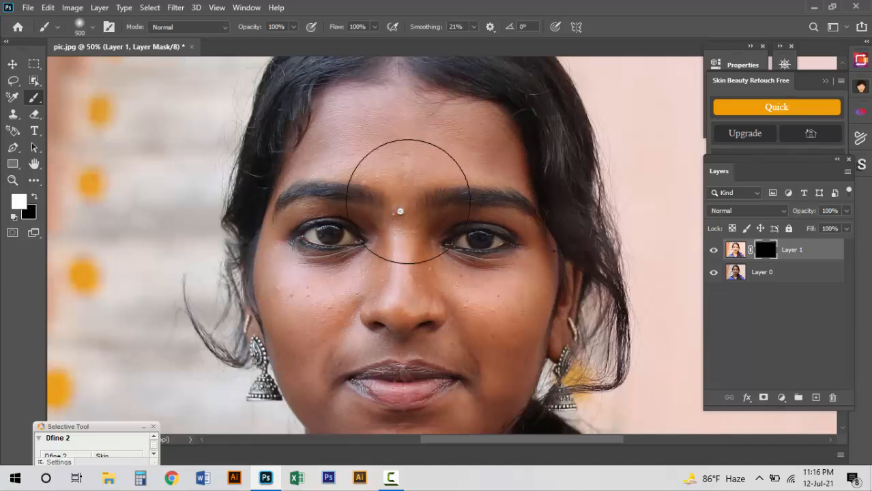
mouse_move(399, 171)
left_mouse_down()
mouse_move(447, 225)
mouse_move(491, 237)
mouse_move(435, 206)
left_mouse_up()
scroll(435, 205, "down", 1)
mouse_move(371, 242)
left_mouse_down()
mouse_move(362, 217)
mouse_move(466, 174)
mouse_move(356, 254)
mouse_move(354, 302)
mouse_move(401, 293)
mouse_move(480, 210)
mouse_move(490, 278)
left_mouse_up()
left_click_drag(451, 382, 453, 258)
mouse_move(444, 273)
left_mouse_down()
mouse_move(364, 321)
mouse_move(444, 321)
mouse_move(457, 210)
left_mouse_up()
mouse_move(374, 261)
left_mouse_down()
mouse_move(433, 308)
mouse_move(462, 277)
left_mouse_up()
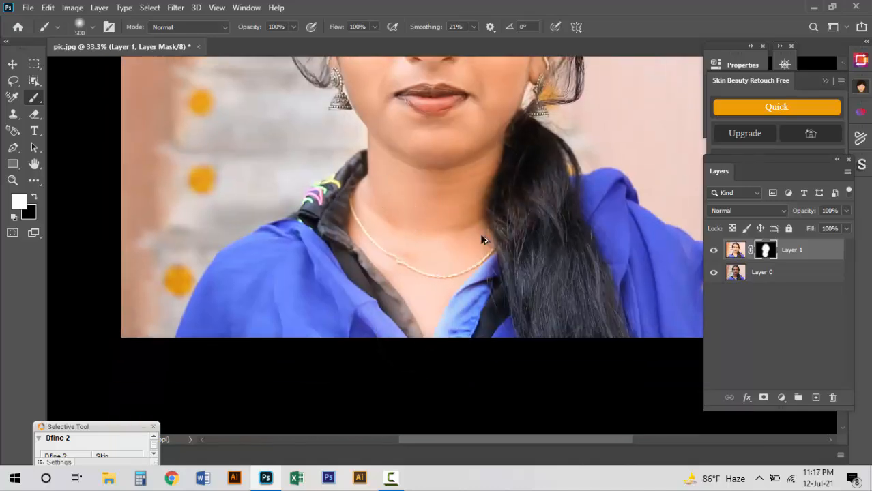
Undo the last two mask strokes around the lower neck and reduce the brush to 125 px.
key("ctrl+z")
key("ctrl+z")
scroll(460, 242, "up", 2)
key("bracketleft")
key("bracketleft")
key("bracketleft")
key("bracketleft")
key("bracketleft")
key("bracketleft")
key("bracketleft")
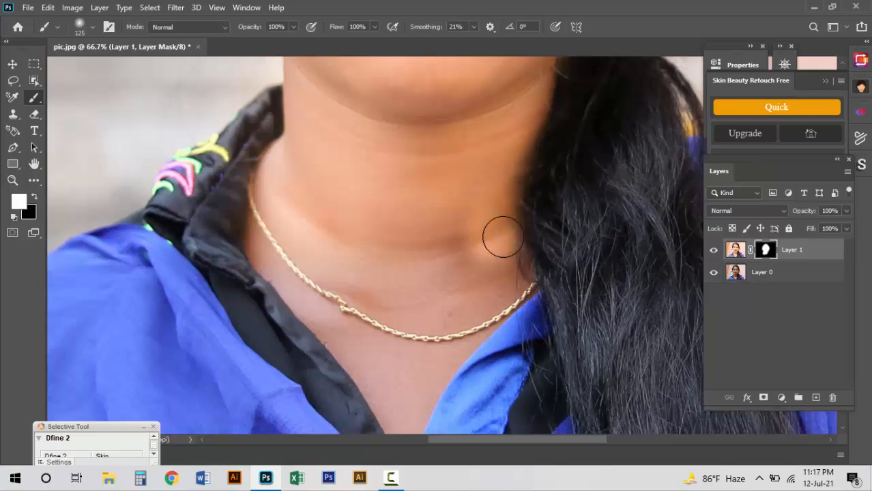
Paint white on the mask over the skin along the necklace, undoing the first stroke and using a smaller brush.
mouse_move(261, 194)
left_mouse_down()
mouse_move(283, 281)
mouse_move(345, 351)
left_mouse_up()
key("ctrl+z")
key("bracketleft")
key("bracketleft")
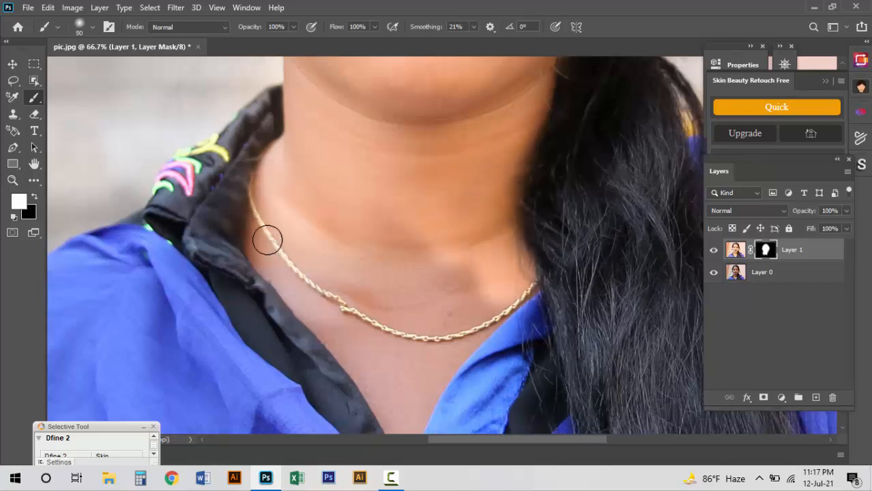
mouse_move(254, 199)
left_mouse_down()
mouse_move(285, 289)
mouse_move(326, 307)
mouse_move(282, 272)
mouse_move(401, 240)
left_mouse_up()
scroll(390, 306, "down", 3)
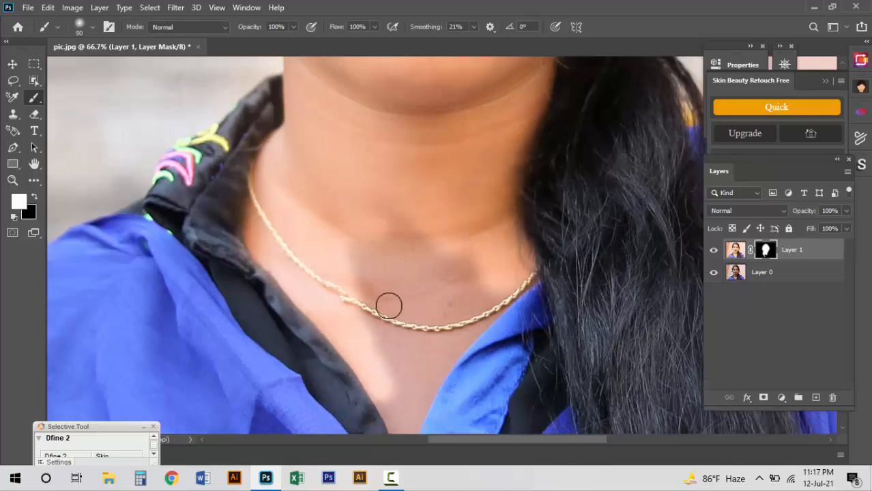
Reveal the remaining retouched skin around the necklace and upper chest on the mask, enlarging the brush to 200 px.
mouse_move(381, 322)
left_mouse_down()
mouse_move(385, 209)
mouse_move(445, 195)
mouse_move(376, 196)
mouse_move(363, 181)
mouse_move(442, 110)
mouse_move(341, 146)
mouse_move(466, 189)
mouse_move(429, 130)
mouse_move(405, 267)
mouse_move(465, 181)
mouse_move(447, 212)
mouse_move(393, 222)
mouse_move(322, 198)
mouse_move(354, 240)
mouse_move(436, 267)
left_mouse_up()
key("bracketright")
key("bracketright")
key("bracketright")
key("bracketright")
key("bracketright")
key("bracketright")
key("space")
left_click(466, 168, "ctrl+alt")
left_click(464, 167, "ctrl+alt")
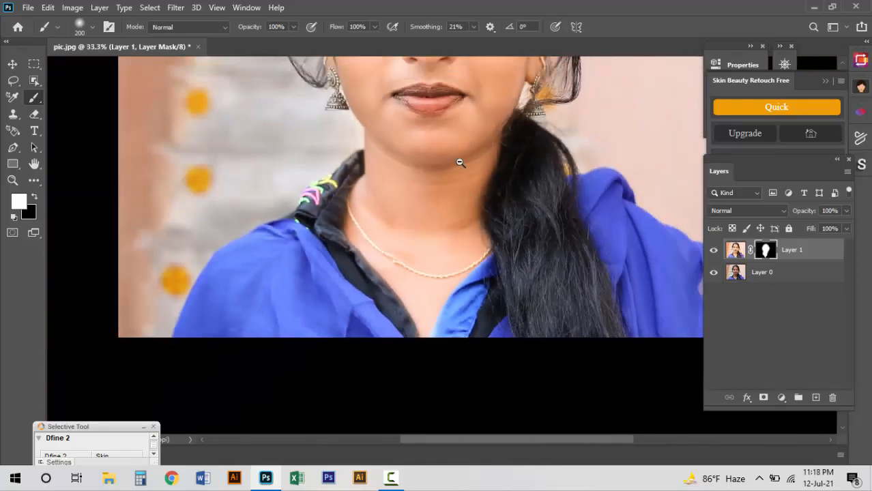
Reveal the retouched skin over the whole face on Layer 1's mask with a 600 px white brush.
left_click(459, 164, "ctrl+alt")
left_click_drag(473, 76, 453, 213)
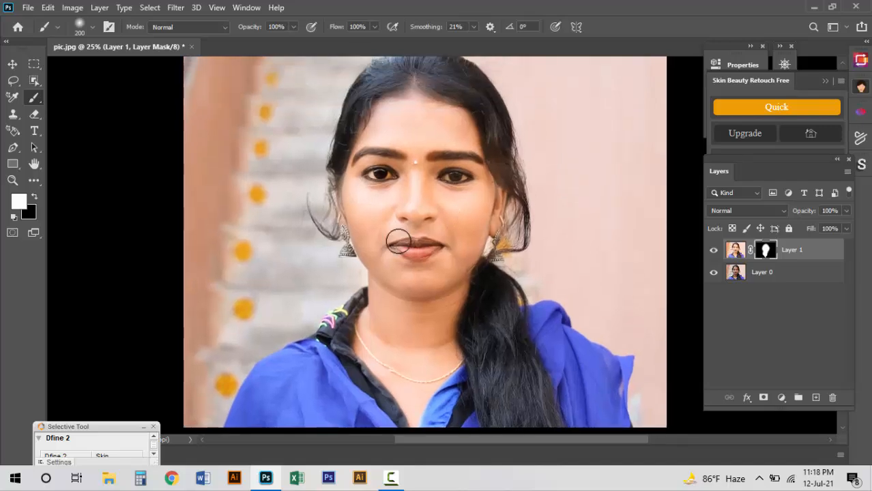
key("bracketright")
key("bracketright")
key("bracketright")
key("bracketright")
key("bracketright")
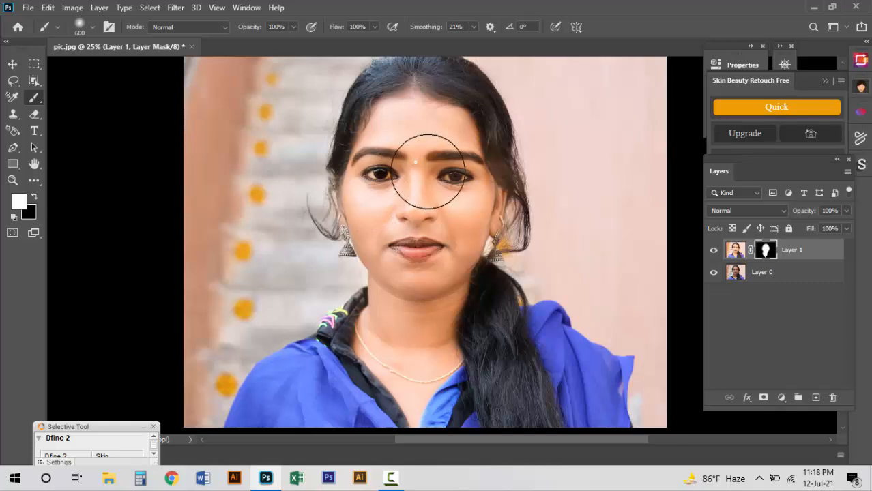
key("bracketright")
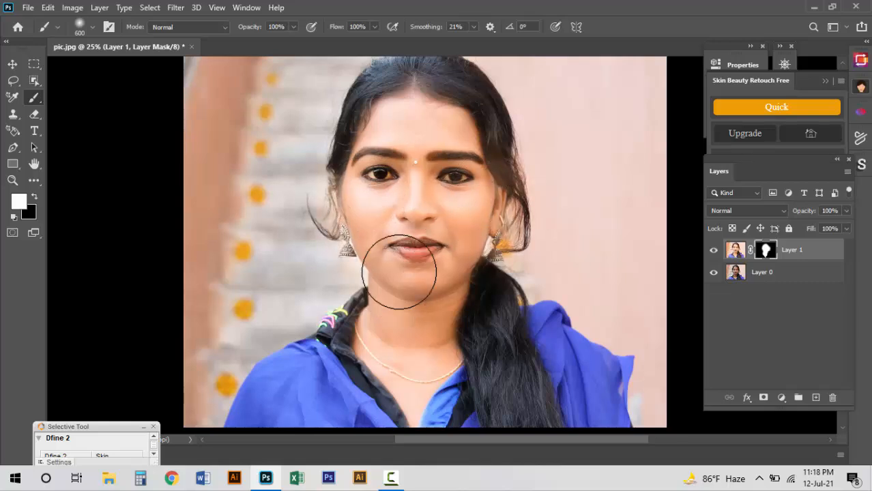
Compare the face close-up with Layer 1 hidden and shown to check the skin retouching.
left_click(475, 190, "ctrl")
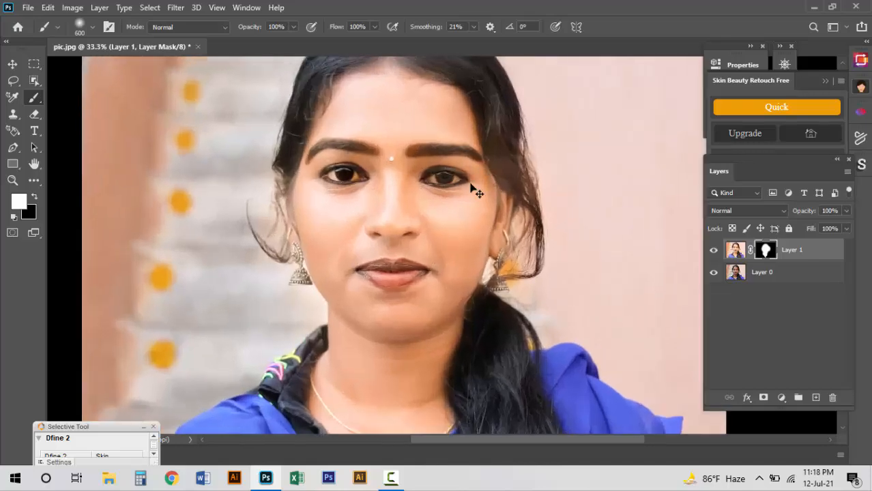
left_click(471, 192, "ctrl")
left_click(437, 189, "alt")
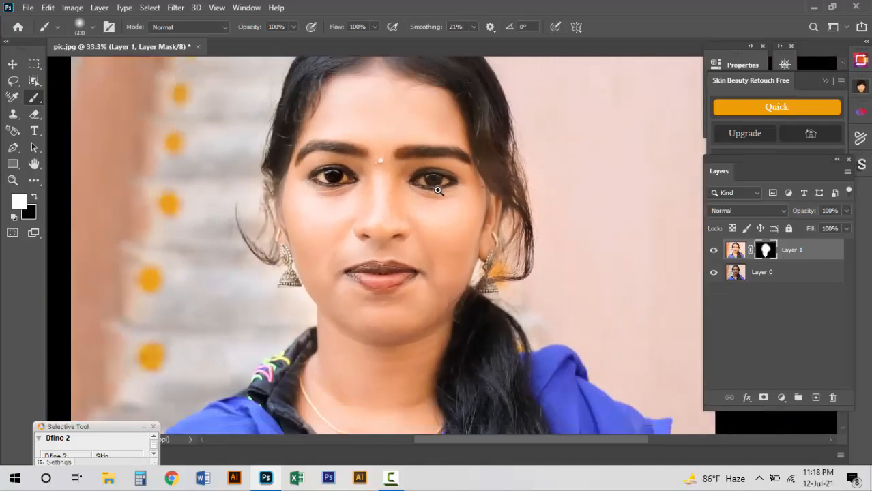
left_click(442, 195, "ctrl")
left_click(444, 197, "ctrl")
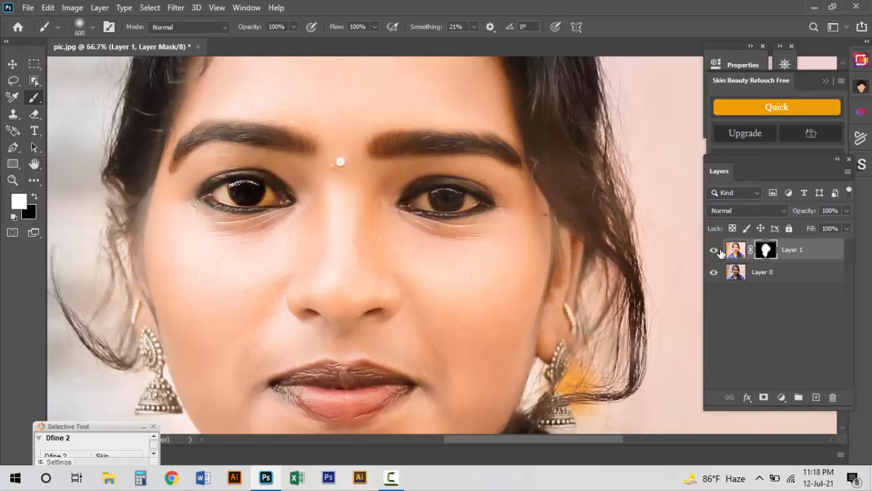
left_click(714, 251)
left_click(713, 251)
left_click(714, 251)
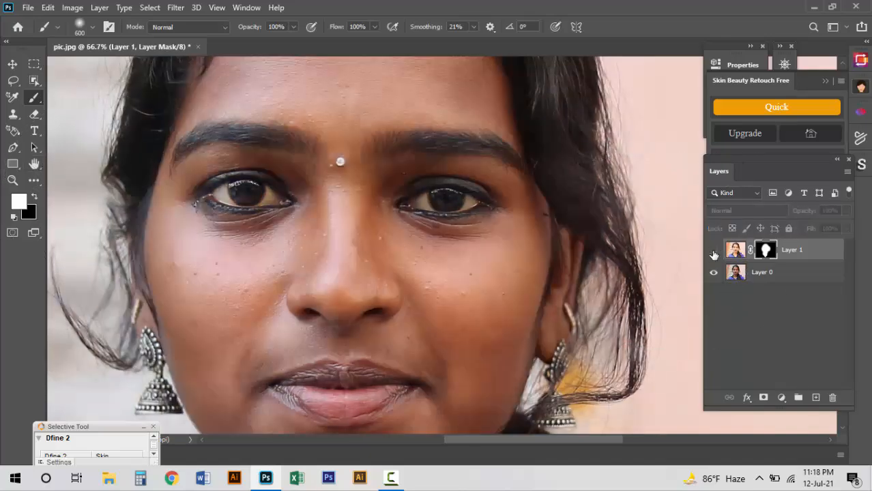
left_click(714, 251)
left_click(396, 292, "alt")
left_click(397, 292, "alt")
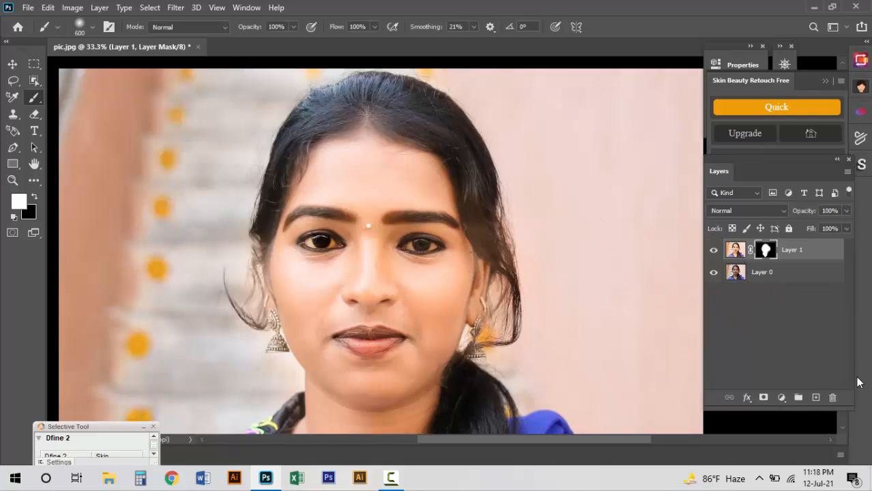
Add a Selective Color adjustment layer above Layer 1 and fine-tune the magenta and yellow of the Reds.
left_click(782, 399)
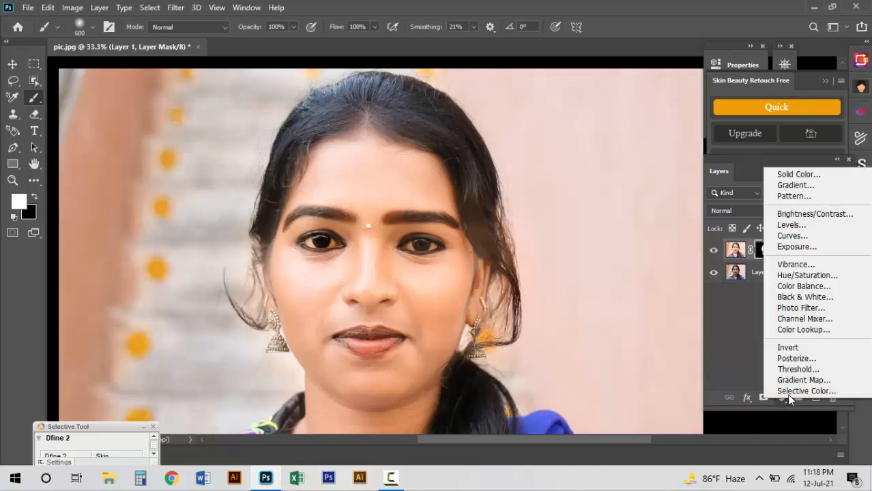
left_click(792, 391)
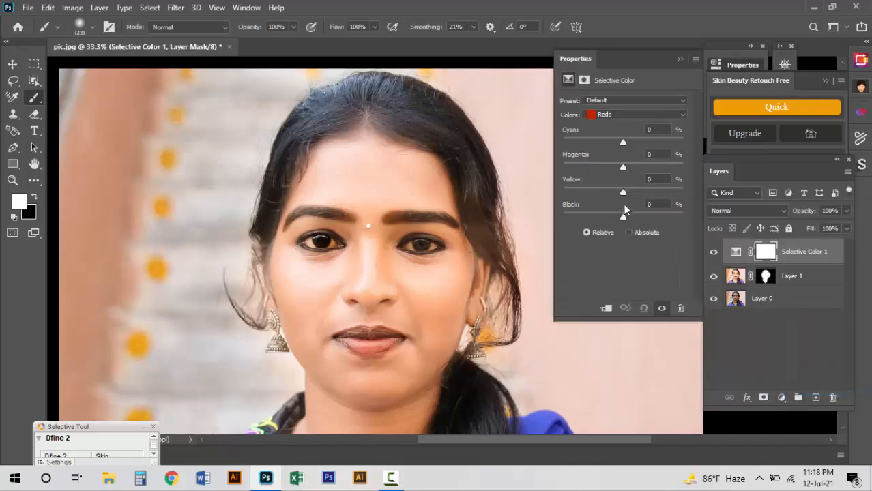
left_click(624, 114)
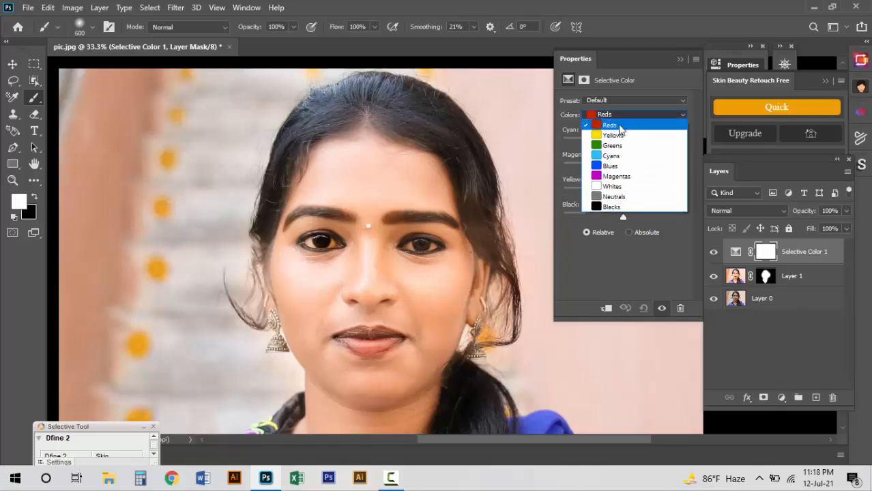
left_click(611, 125)
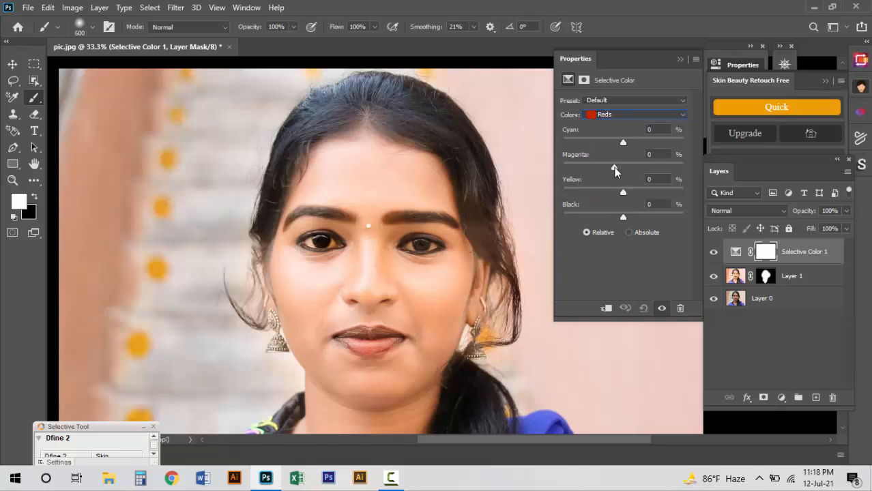
left_click_drag(615, 170, 612, 193)
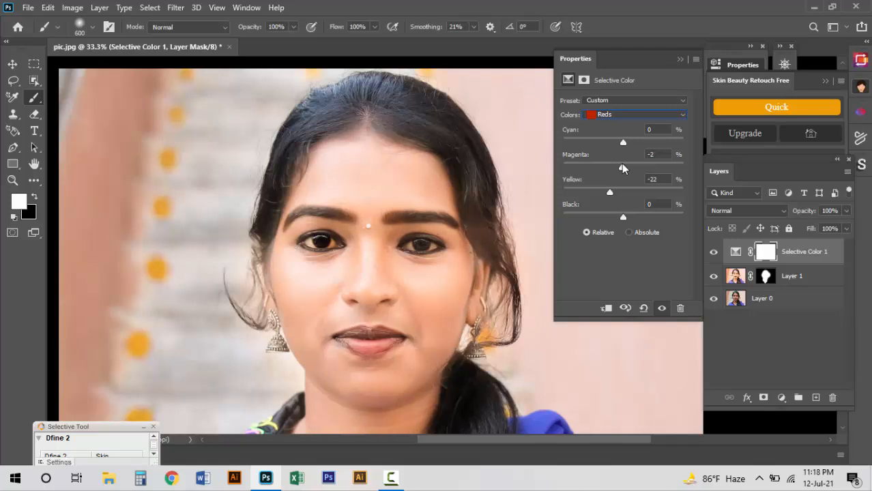
left_click_drag(683, 194, 628, 195)
left_click(679, 61)
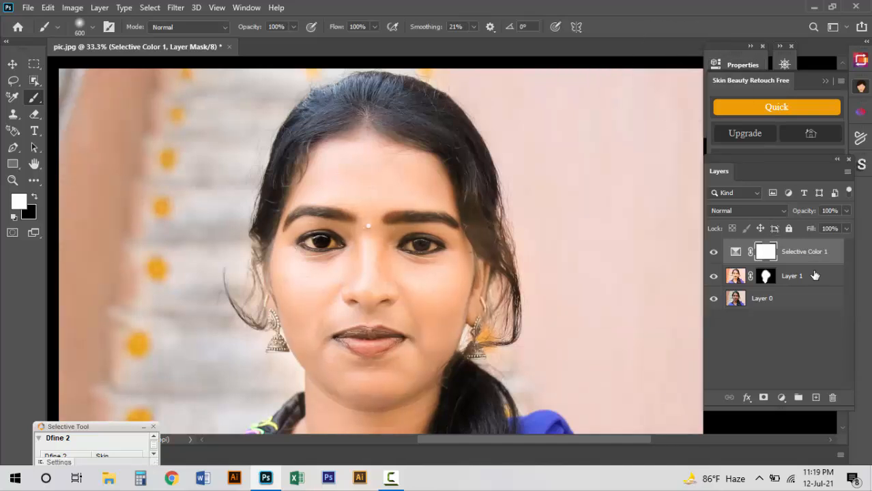
Merge the Selective Color adjustment with Layer 1 and check the merged skin layer with Layer 0 hidden.
left_click(812, 275)
right_click(808, 270)
left_click(693, 377)
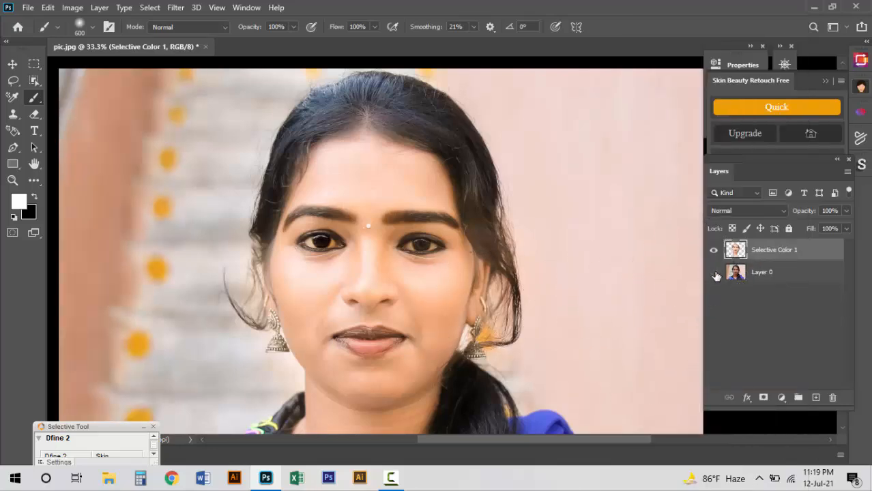
left_click(714, 274)
left_click(714, 273)
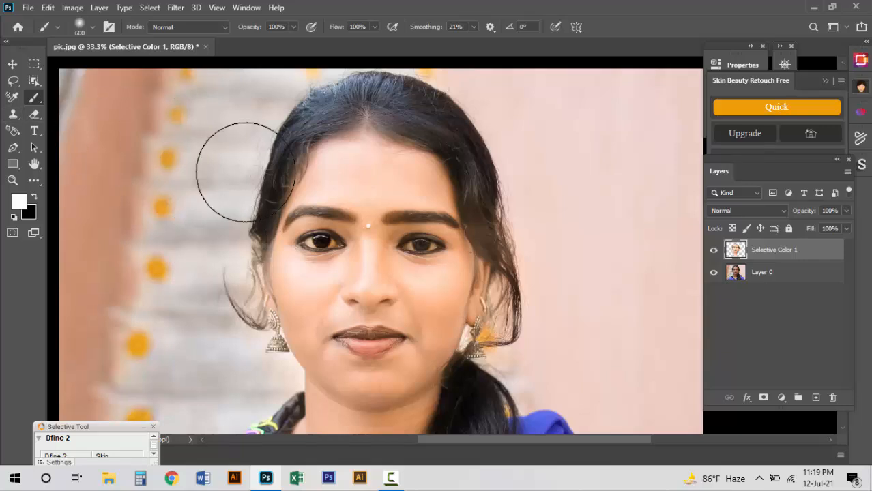
key("v")
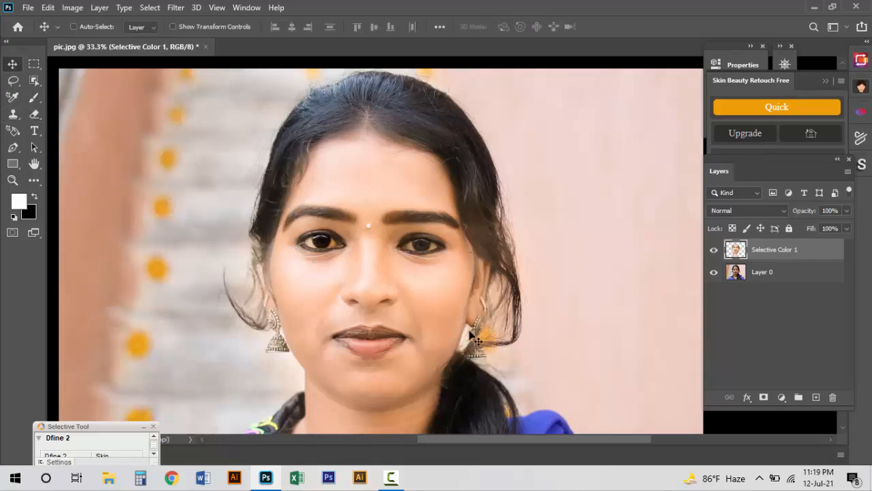
left_click_drag(469, 333, 468, 308)
left_click(345, 218, "ctrl")
left_click(406, 257, "ctrl")
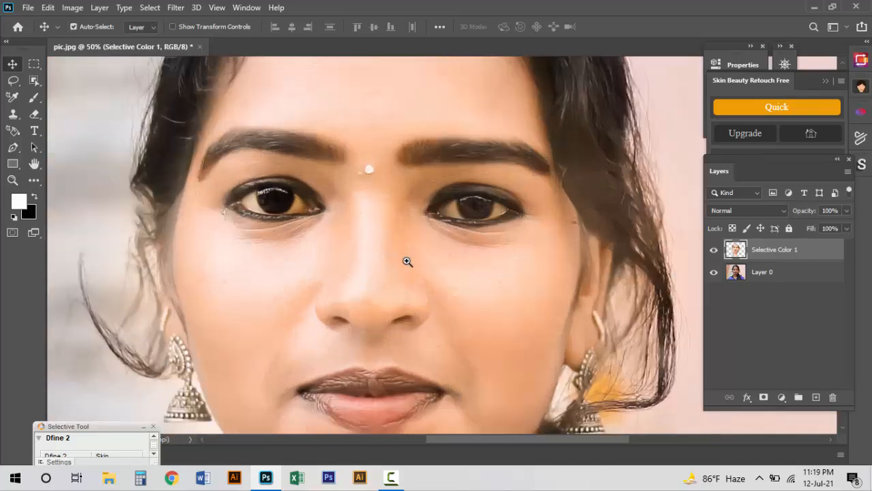
left_click(13, 115)
left_click(44, 116)
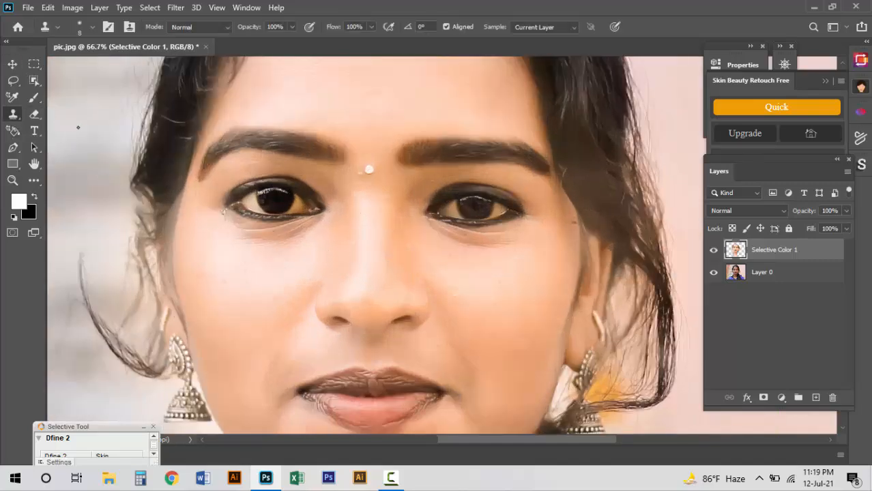
Try to paint over the cheek blemishes with a sampled skin tone and a 175 px brush, checking with Layer 0 hidden.
left_click(36, 98)
left_click(68, 98)
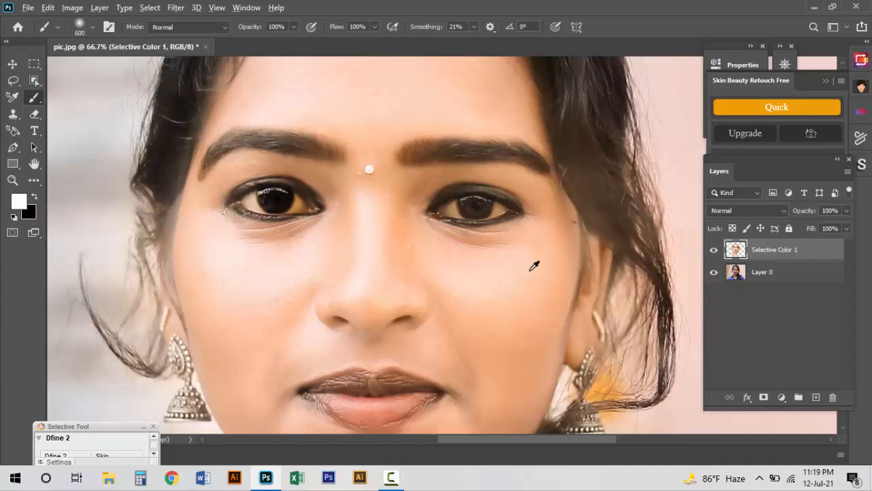
key("[")
key("[")
key("[")
key("[")
key("[")
key("[")
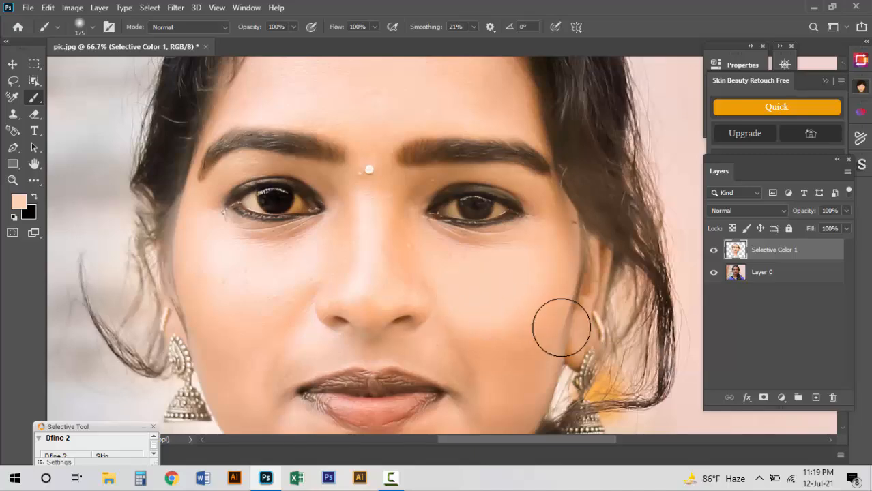
left_click(714, 272)
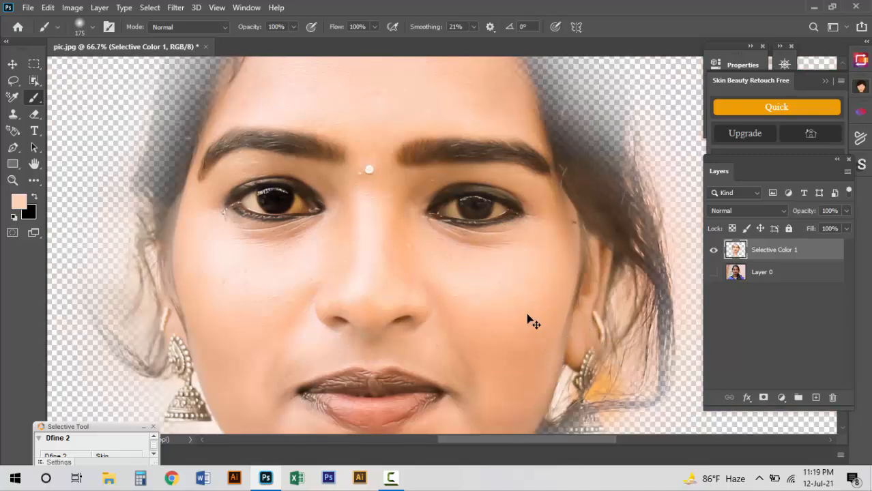
left_click(714, 272)
Try to cover the cheek spots under the eye with a freshly sampled skin tone and an 80 px brush.
scroll(490, 283, "up", 2)
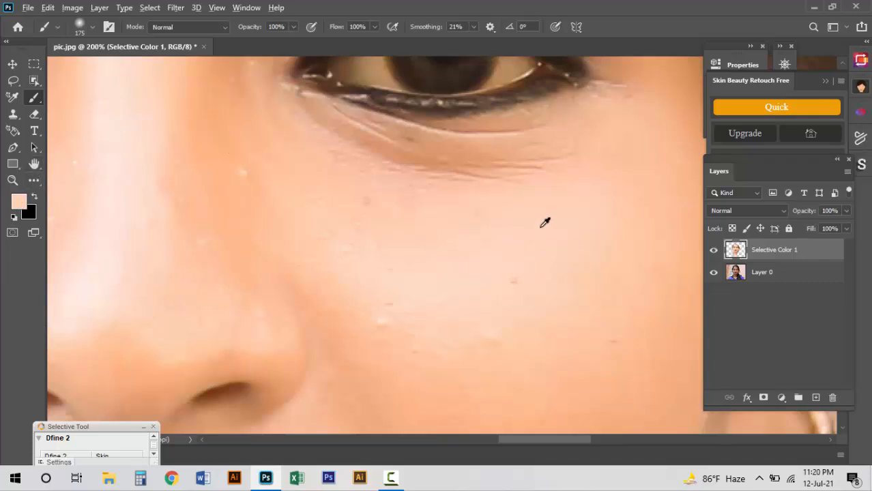
left_click(531, 249, "alt")
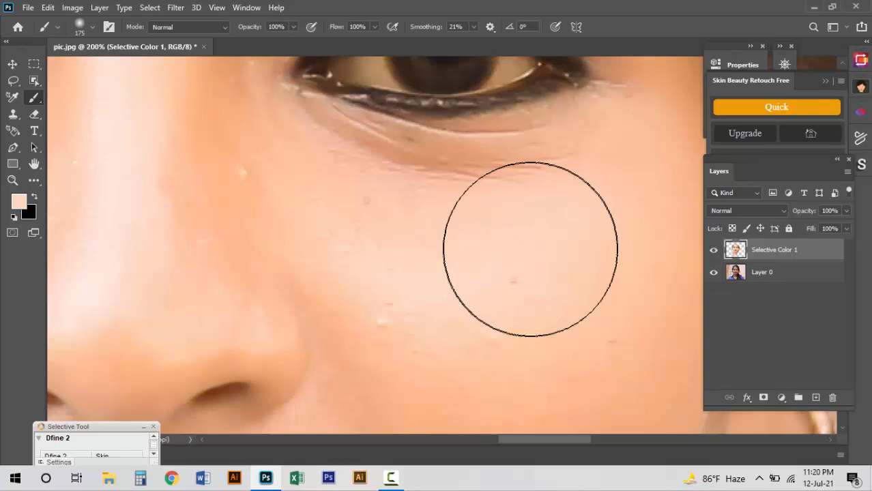
key("bracketleft")
key("bracketleft")
key("bracketleft")
key("bracketleft")
left_click_drag(406, 297, 421, 290)
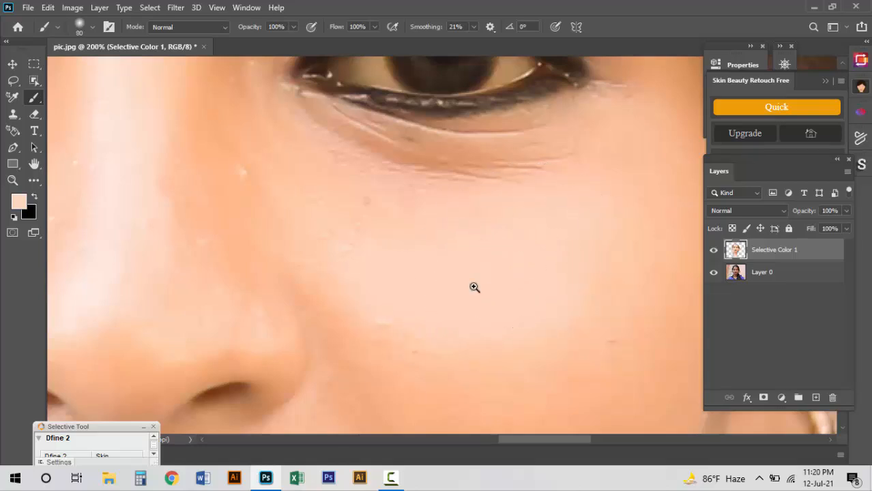
scroll(473, 288, "down", 3)
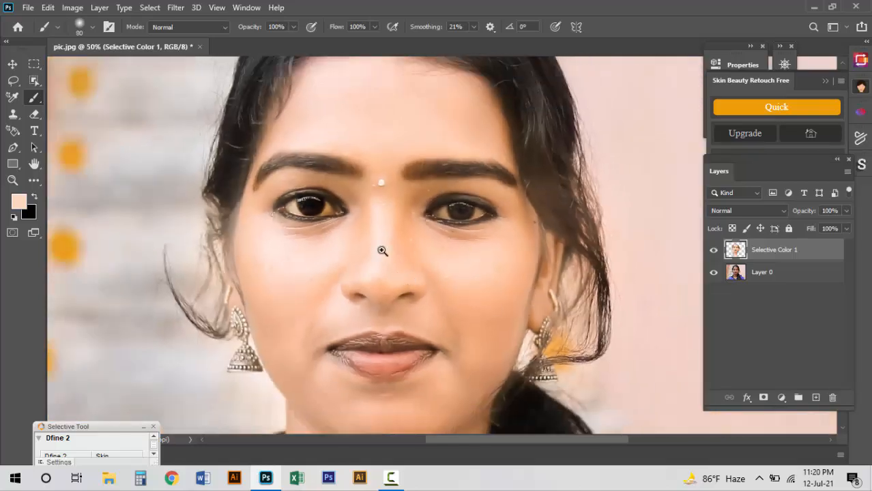
Lower the brush opacity to 75%, try it over the cheek blemishes, and check the skin layer without Layer 0.
scroll(361, 164, "up", 2)
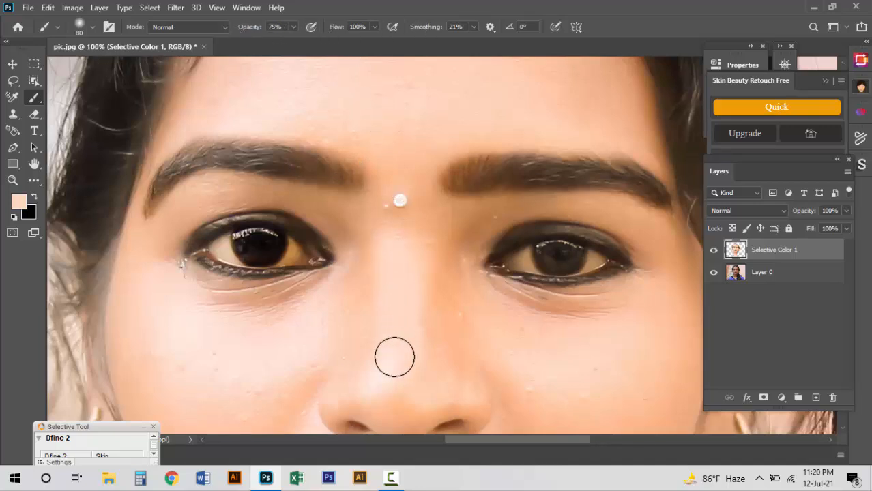
scroll(342, 338, "down", 3)
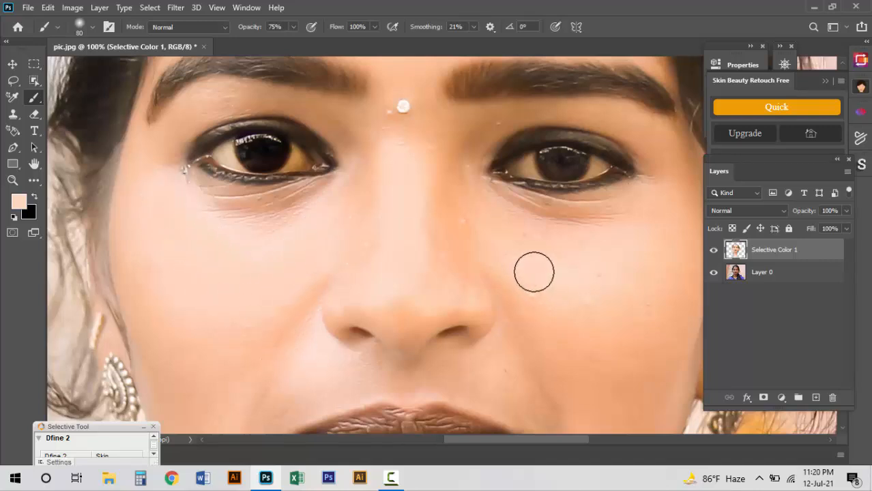
left_click(454, 280, "alt")
left_click(454, 281, "alt")
left_click(454, 280, "alt")
left_click(500, 298, "ctrl")
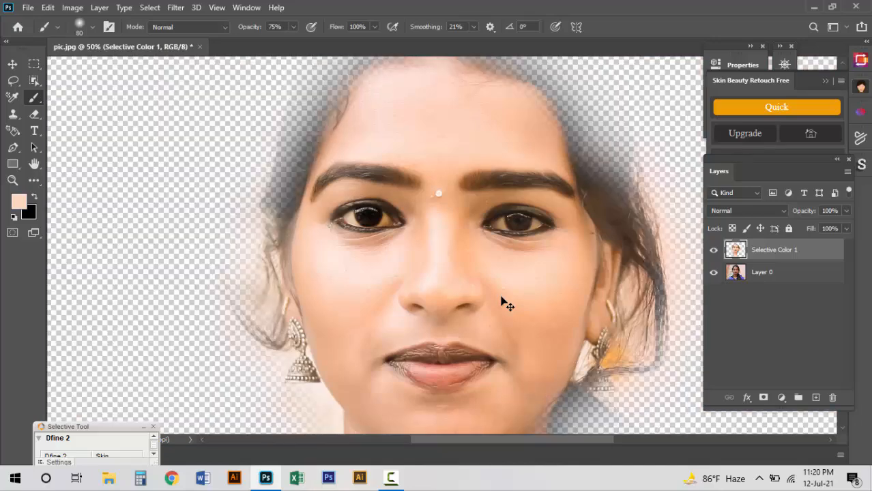
Smooth the nose bridge by painting sampled skin tones over it with a 40 px brush.
left_click(443, 255, "ctrl")
left_click(443, 237, "ctrl")
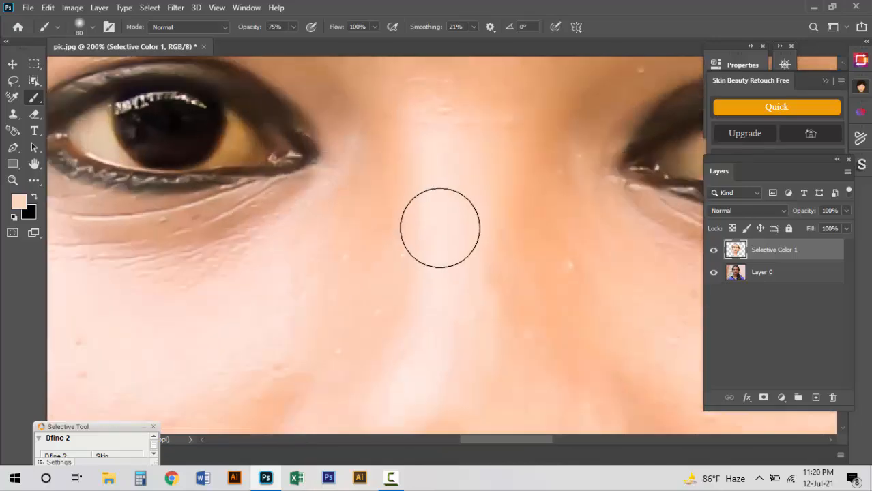
key("bracketleft")
key("bracketleft")
key("bracketleft")
key("bracketleft")
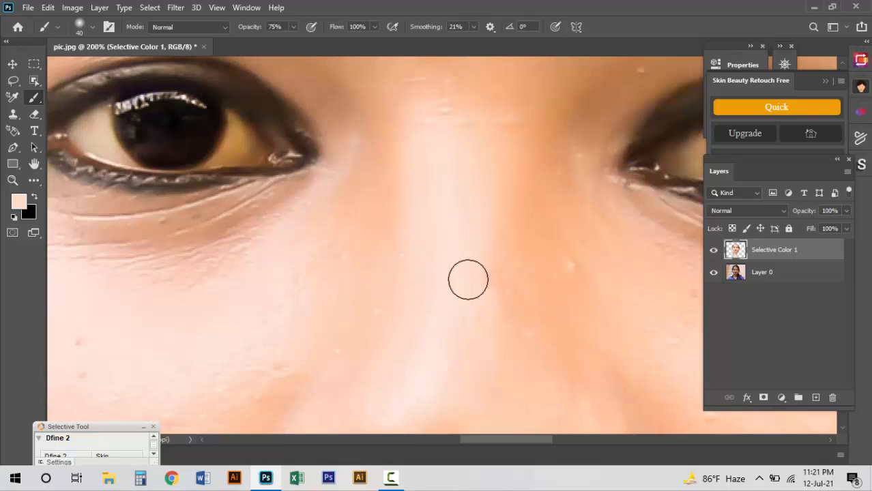
scroll(436, 280, "down", 3)
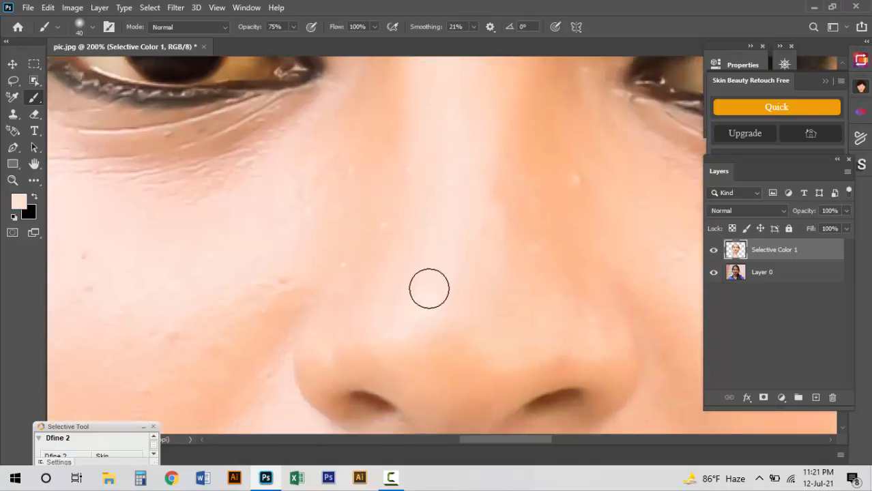
Try to smooth the cheek under the eye with sampled skin tones and a 60 px brush.
left_click_drag(346, 321, 443, 347)
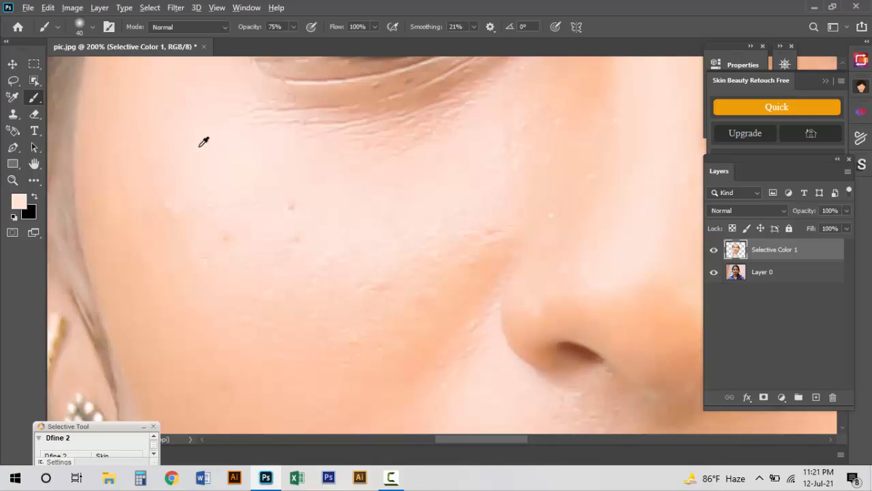
key("bracketright")
key("bracketright")
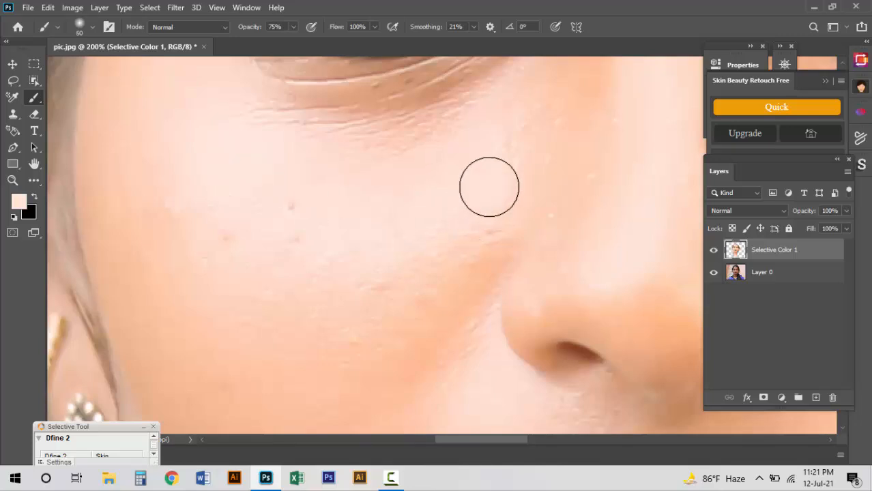
left_click_drag(399, 269, 372, 193)
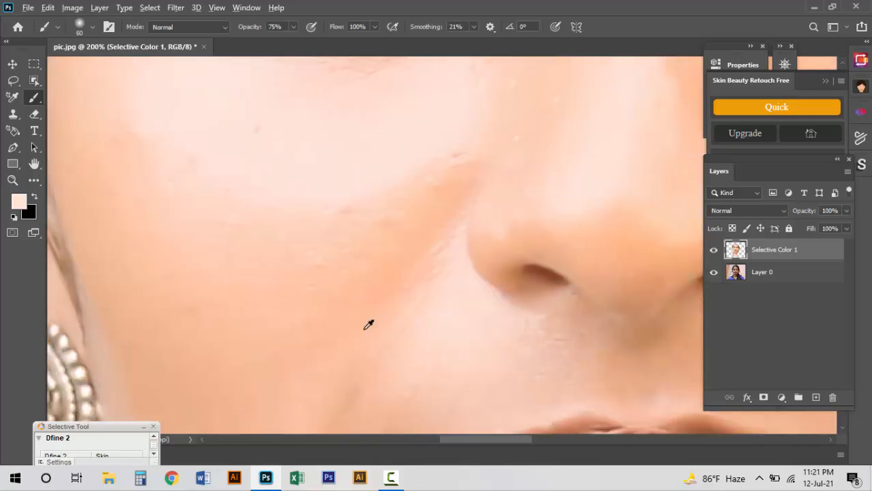
left_click(295, 184, "alt")
left_click(548, 249, "alt")
left_click(550, 249, "alt")
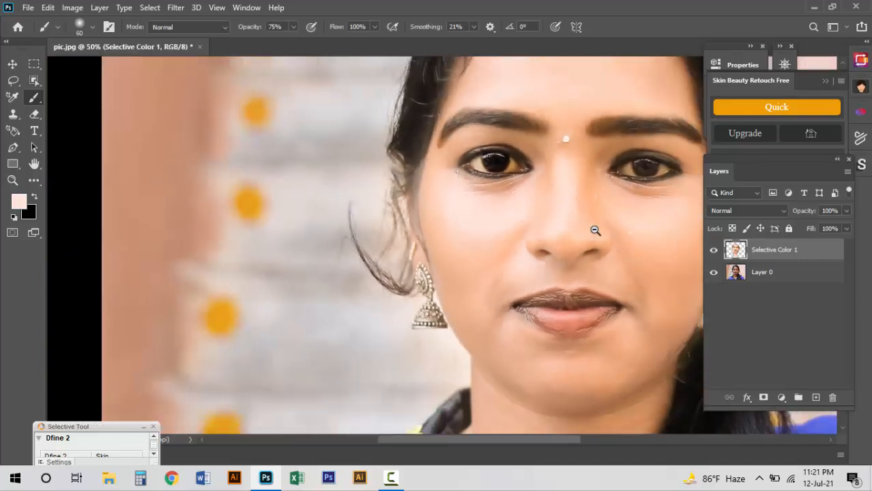
left_click(595, 231, "alt")
left_click_drag(599, 189, 427, 255)
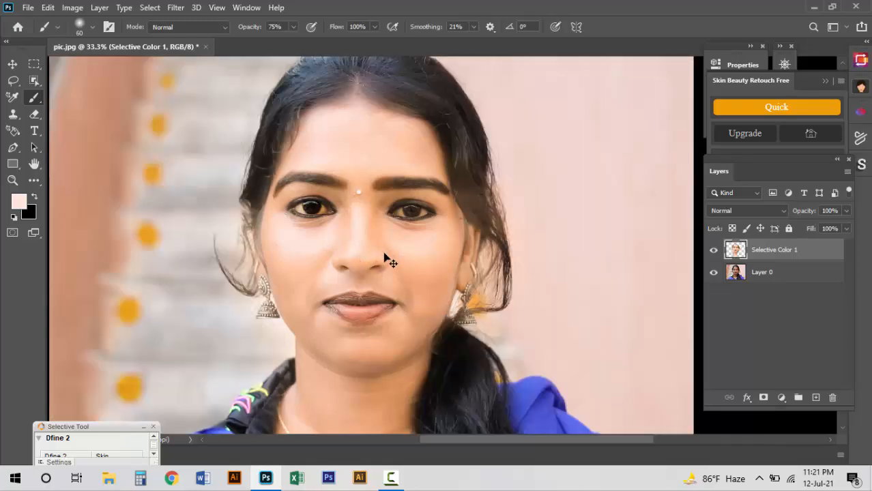
Remove the small marks across the cheek beside the nose with the Spot Healing Brush at 25 px.
left_click(365, 227, "ctrl")
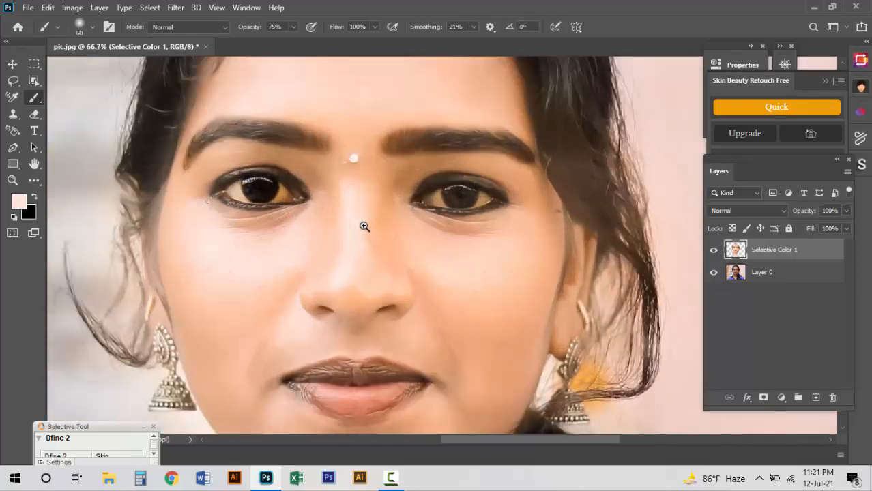
left_click(34, 180)
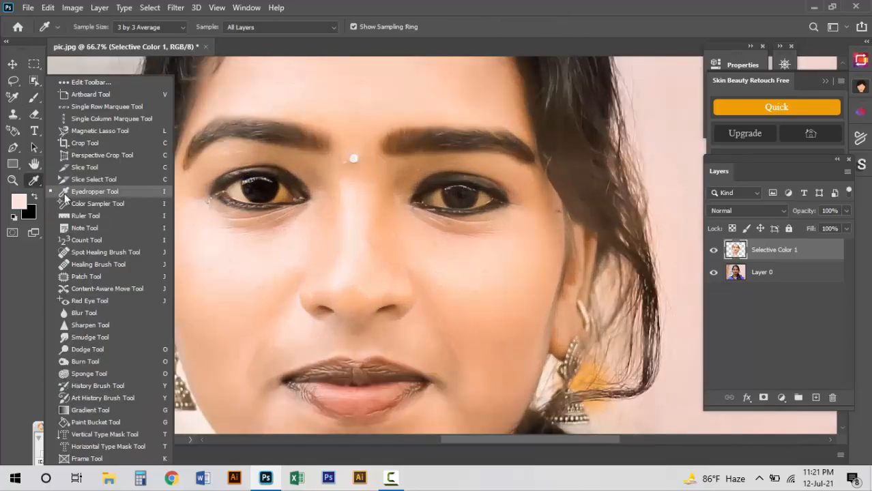
left_click(88, 247)
scroll(451, 280, "up", 2)
left_click(416, 296)
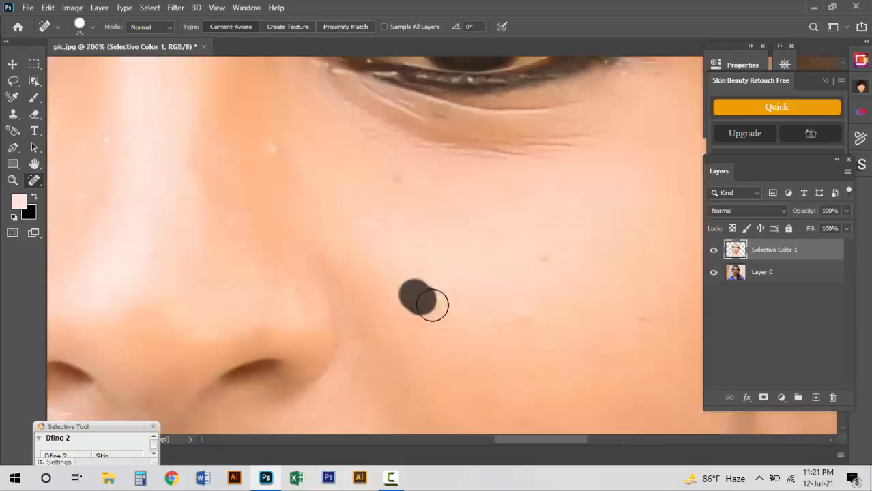
left_click(506, 319)
left_click(548, 261)
left_click_drag(625, 321, 655, 321)
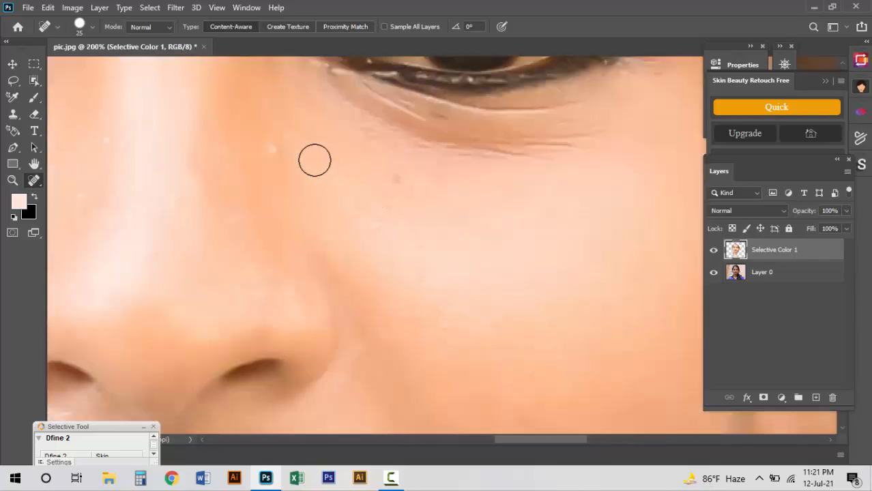
Heal the remaining spots on the nose side, below the inner eye corner and along the nose bridge.
left_click(276, 147)
left_click(395, 181)
left_click(377, 181)
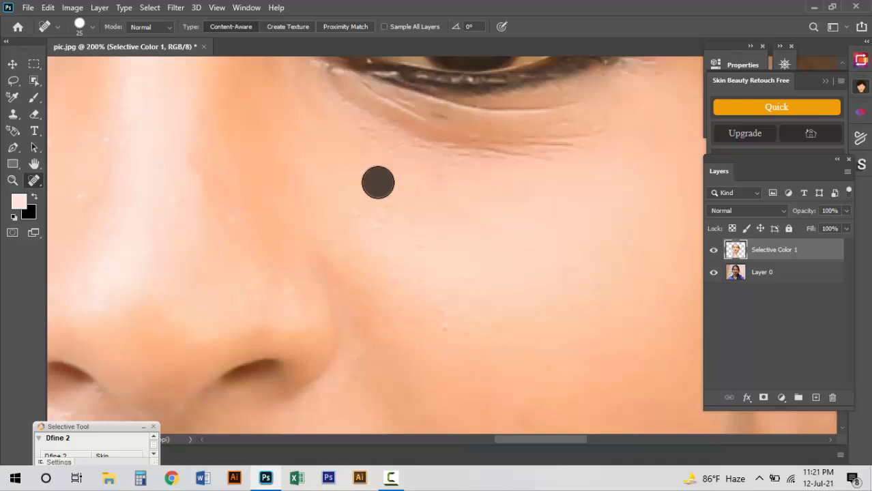
left_click(368, 217)
left_click(434, 241)
left_click(463, 283)
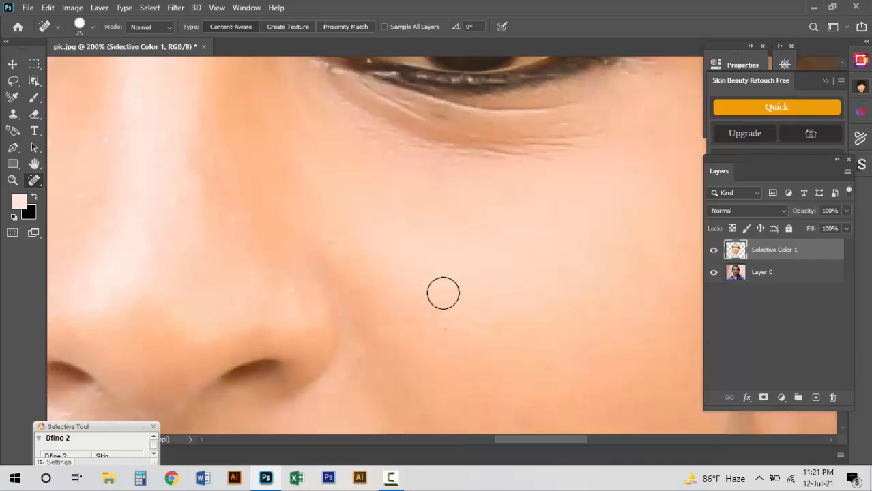
left_click(436, 315)
left_click(209, 177)
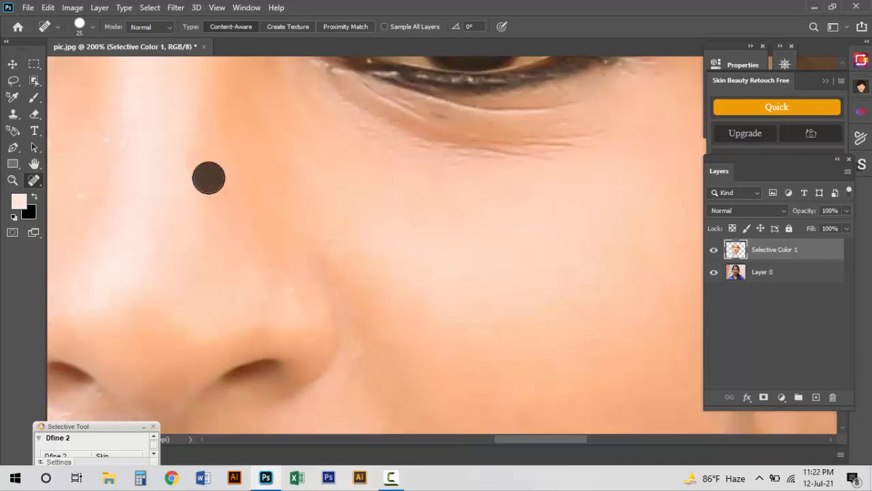
left_click_drag(189, 214, 475, 241)
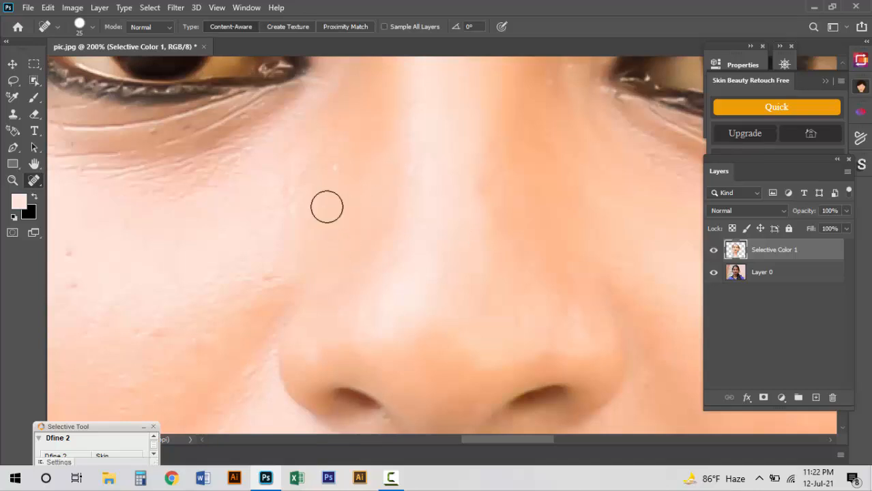
Heal the dark spots and rough patches on the opposite cheek, starting with a 20 px Spot Healing Brush.
left_click_drag(244, 202, 400, 219)
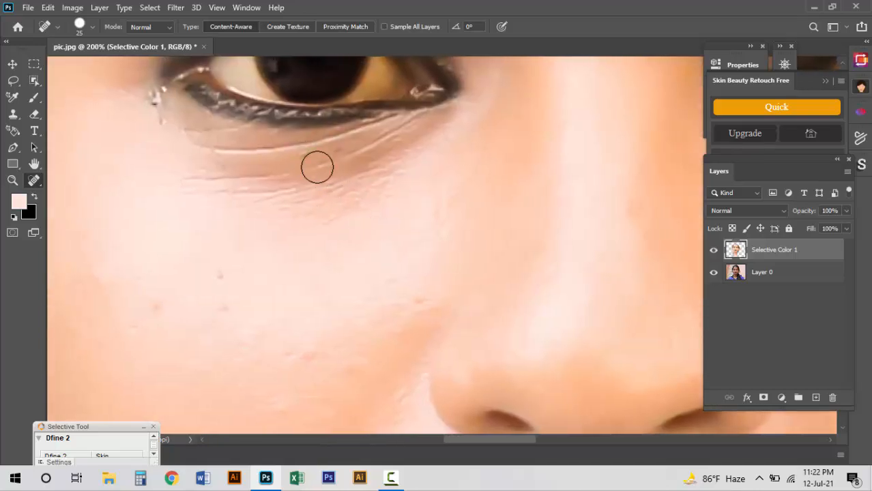
left_click_drag(269, 258, 271, 258)
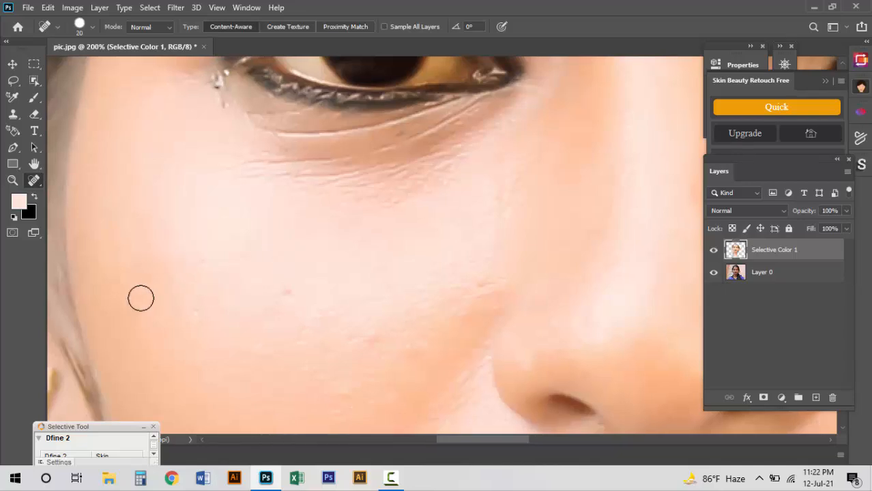
left_click(205, 262)
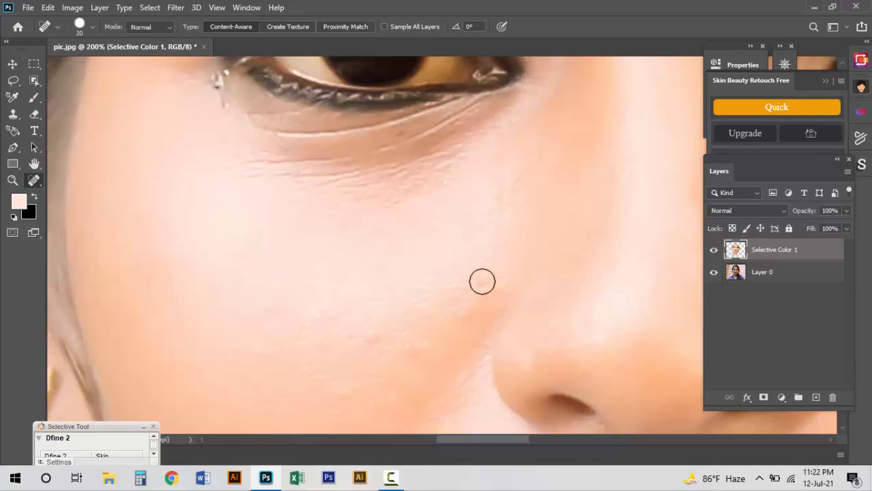
key("bracketright")
left_click(375, 340)
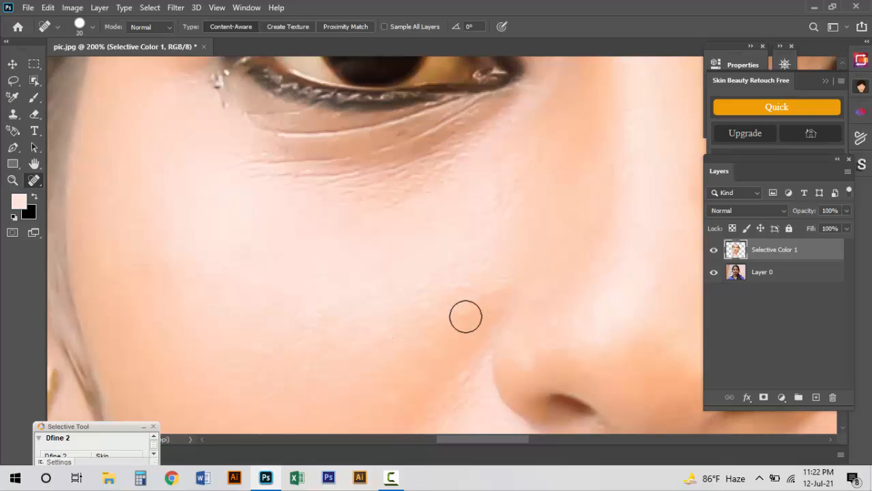
Inspect the lower cheek, mouth, chin and forehead for remaining blemishes.
scroll(493, 329, "down", 5)
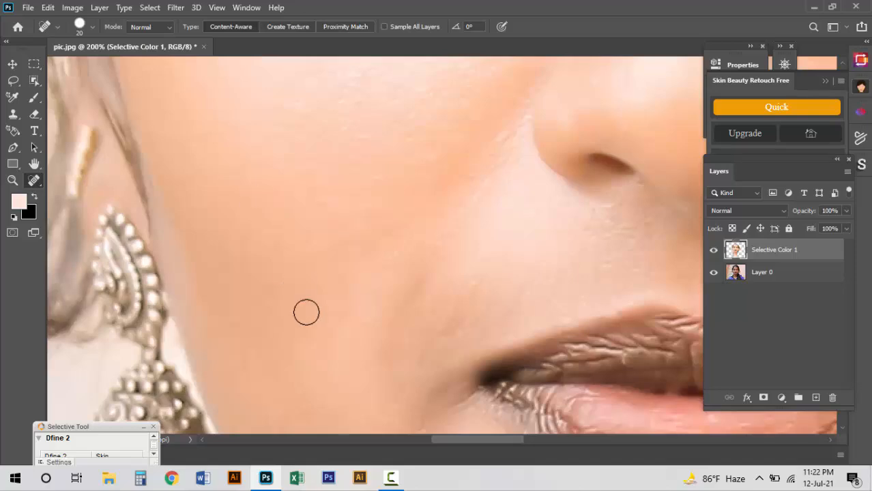
mouse_move(422, 291)
left_mouse_down()
mouse_move(406, 300)
mouse_move(384, 372)
left_mouse_up()
left_click(510, 296, "ctrl+alt")
left_click_drag(511, 295, 395, 231)
left_click_drag(539, 403, 473, 284)
left_click_drag(516, 171, 453, 290)
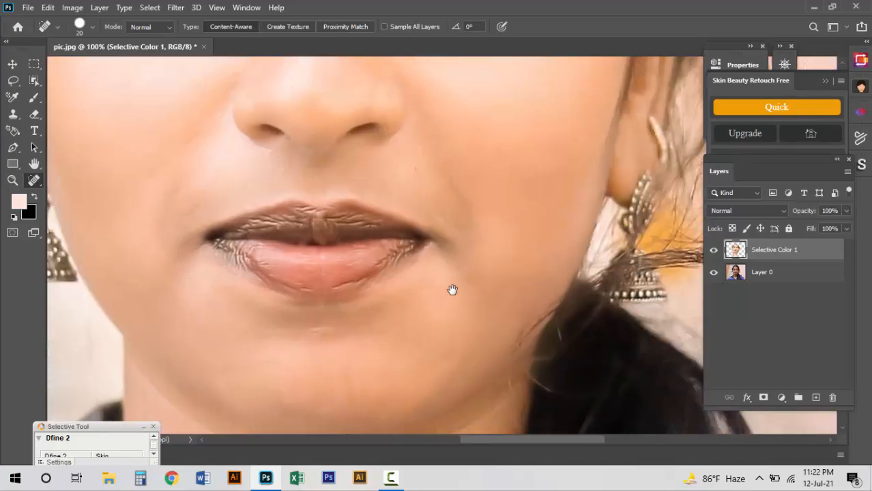
left_click_drag(491, 139, 464, 389)
mouse_move(479, 76)
left_mouse_down()
mouse_move(483, 233)
mouse_move(503, 331)
left_mouse_up()
left_click_drag(326, 400, 361, 326)
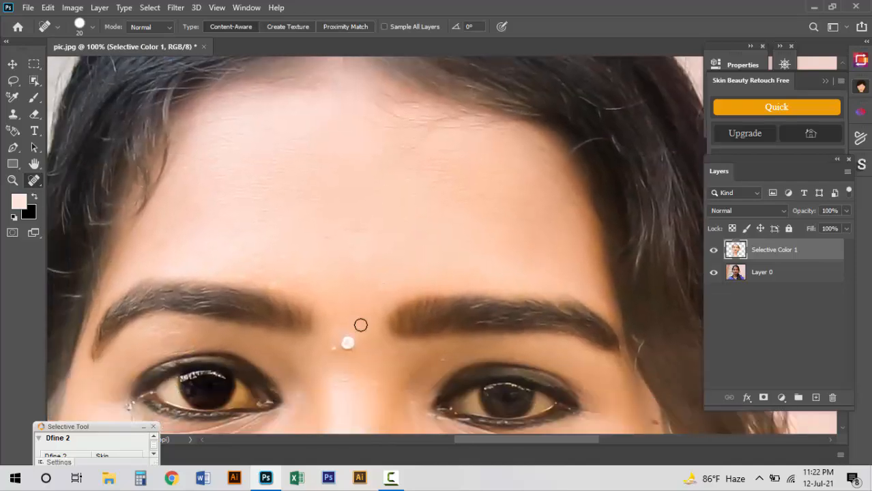
Heal the marks around the white bindi and between the eyebrows, enlarging the Spot Healing Brush to 30 px.
left_click(335, 356, "ctrl")
left_click(335, 357, "ctrl")
left_click(330, 338)
left_click_drag(525, 365, 368, 320)
left_click(500, 320)
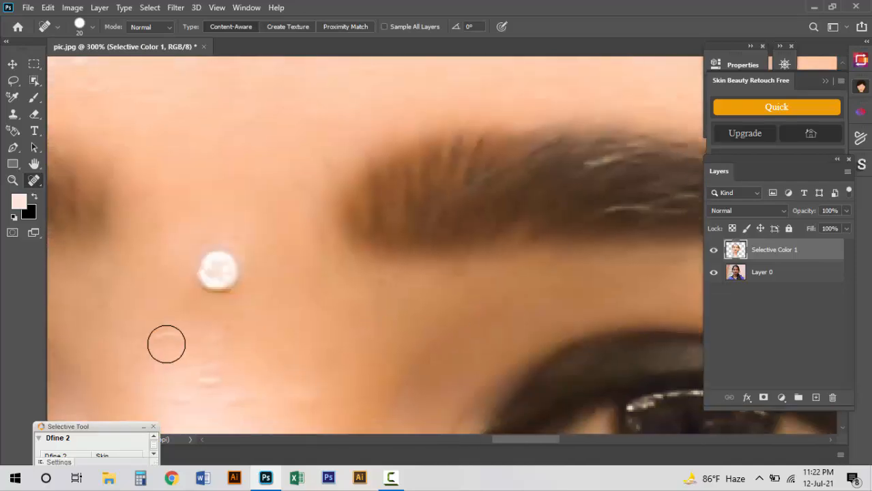
key("]")
left_click(160, 340)
left_click(220, 348)
left_click_drag(251, 384, 280, 327)
left_click(230, 333)
left_click(273, 349)
left_click(334, 345)
Heal the tiny spots at the inner eye corner and nose bridge with a 10 px Spot Healing Brush.
left_click(408, 299, "alt")
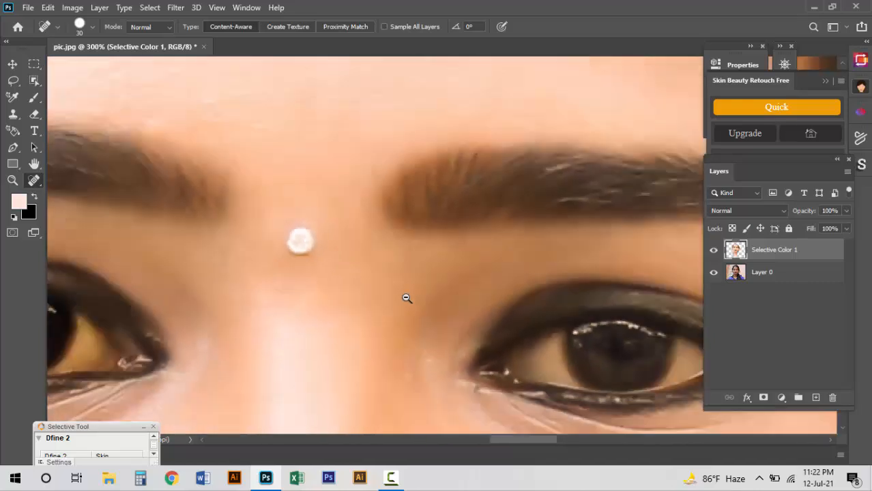
left_click(409, 303, "alt")
left_click(417, 329, "ctrl")
left_click(417, 329, "ctrl")
key("bracketleft")
key("bracketleft")
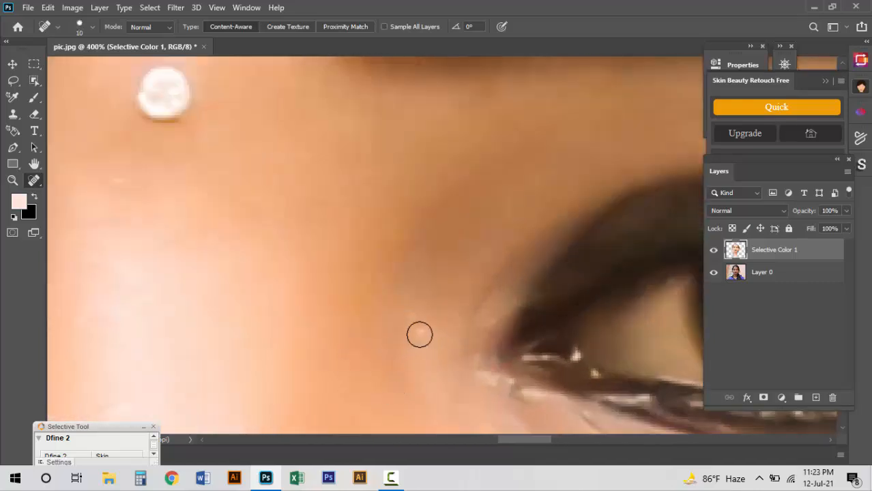
left_click_drag(236, 290, 344, 290)
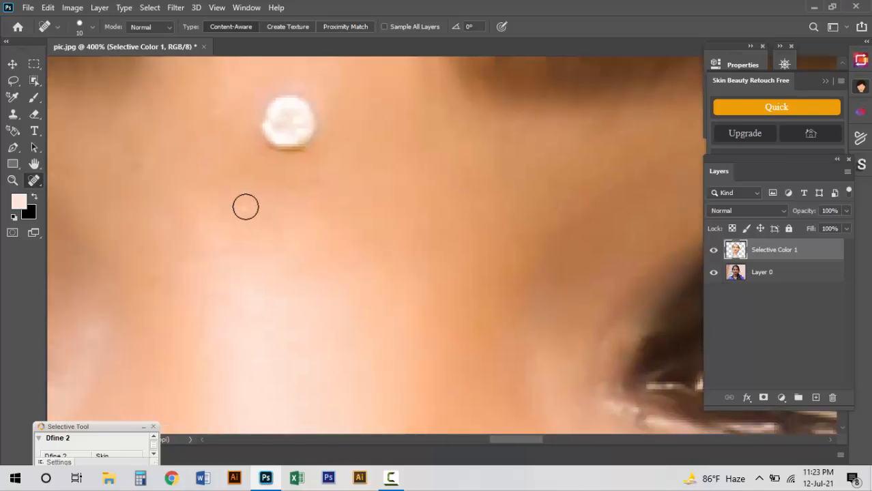
Smooth the light skin texture between the eyebrow and upper eyelid with Spot Healing Brush strokes.
left_click_drag(258, 230, 553, 249)
mouse_move(136, 133)
left_mouse_down()
mouse_move(422, 232)
mouse_move(506, 243)
left_mouse_up()
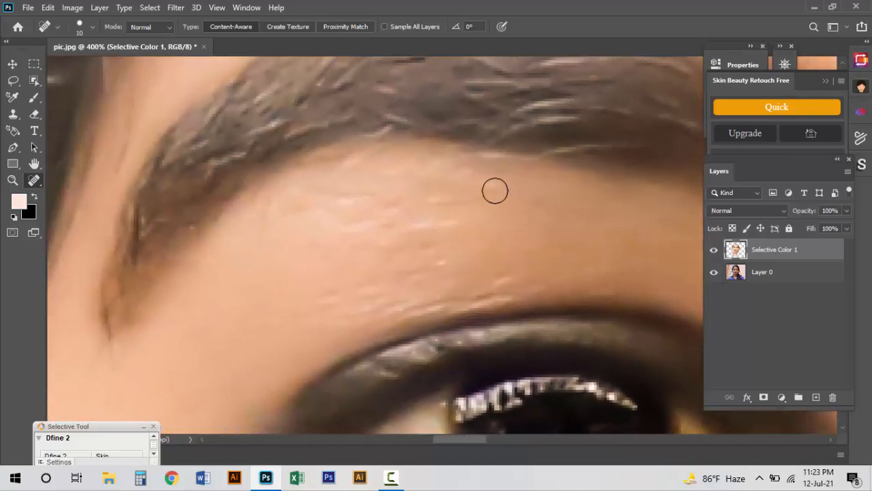
left_click_drag(456, 224, 401, 226)
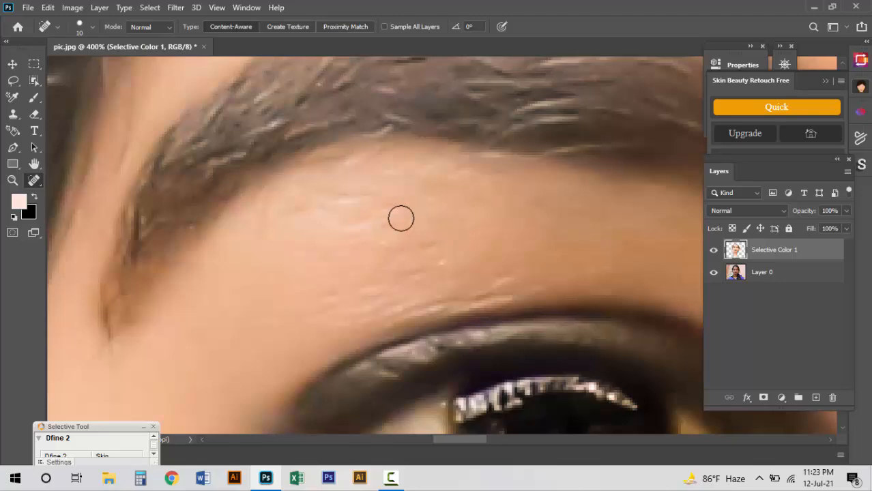
left_click_drag(287, 210, 366, 198)
Review the healed skin across the whole face.
left_click(483, 264, "alt")
left_click(483, 263, "alt")
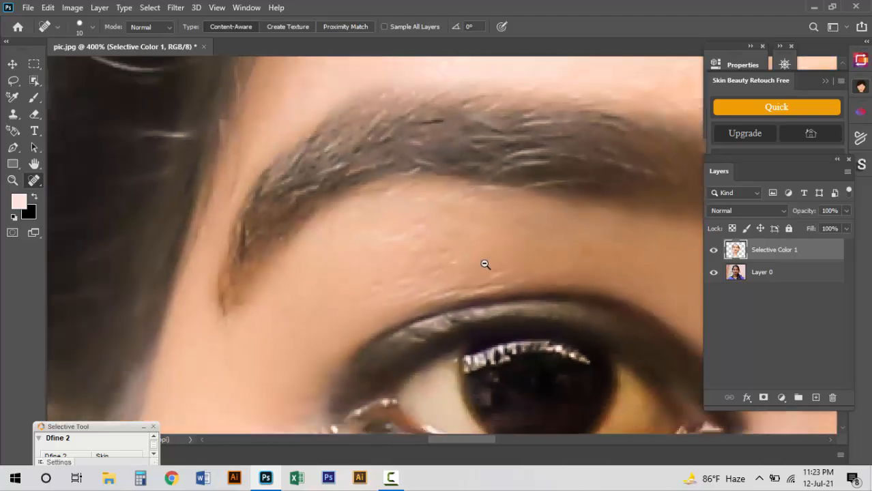
left_click(483, 263, "alt")
left_click(483, 264, "alt")
left_click(560, 299, "alt")
left_click_drag(585, 339, 478, 242)
left_click(553, 303, "alt")
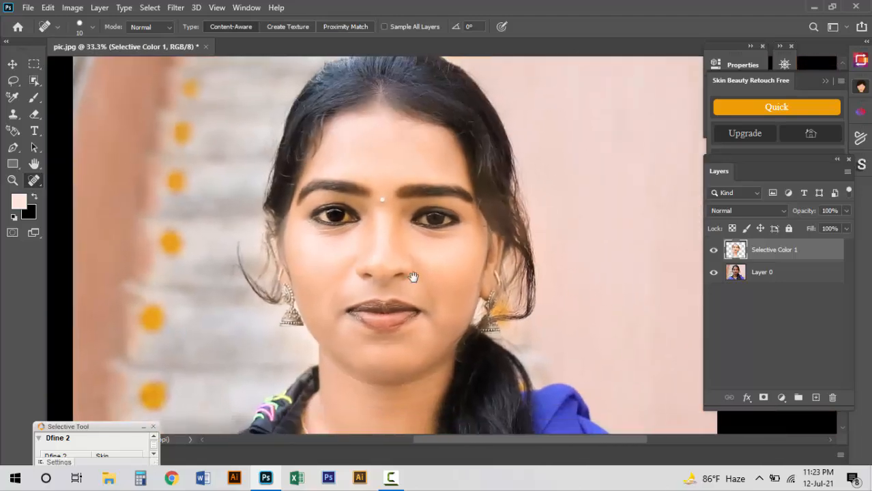
left_click_drag(460, 271, 428, 269)
Load the Selective Color 1 layer's outline as a selection and subtract the hair beside the face with the Lasso.
left_click(728, 251, "ctrl")
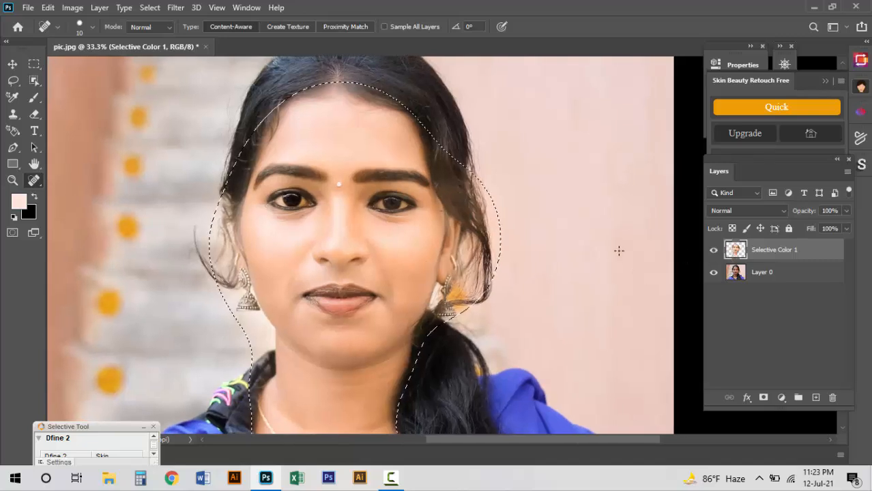
left_click(13, 80)
left_click(473, 152)
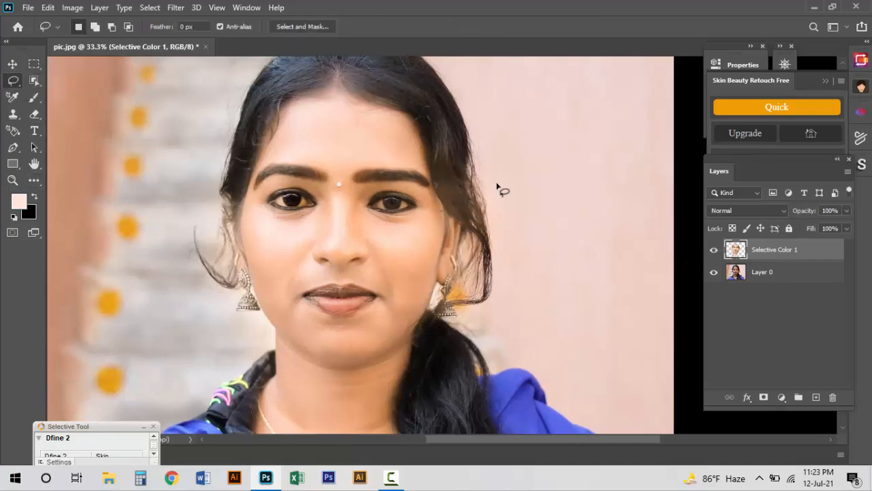
left_click(740, 252, "ctrl")
left_click_drag(468, 142, 444, 251)
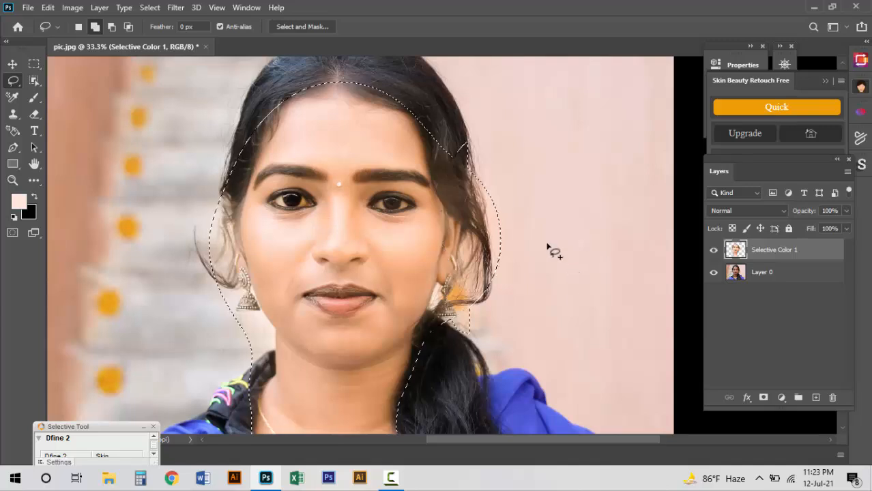
left_click_drag(425, 123, 451, 192)
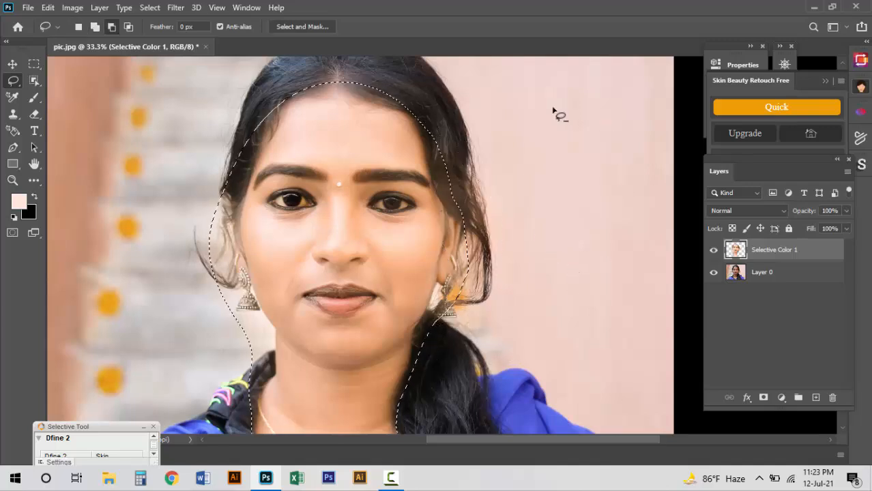
Smooth the selected face with Surface Blur at radius 11 pixels and threshold 9 levels, and compare it with the original.
left_click_drag(311, 262, 350, 131)
left_click_drag(393, 78, 378, 232)
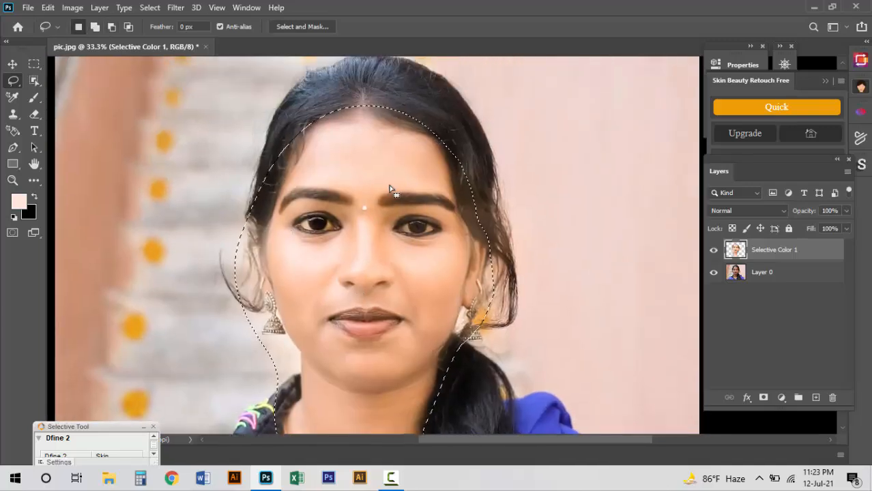
left_click(175, 8)
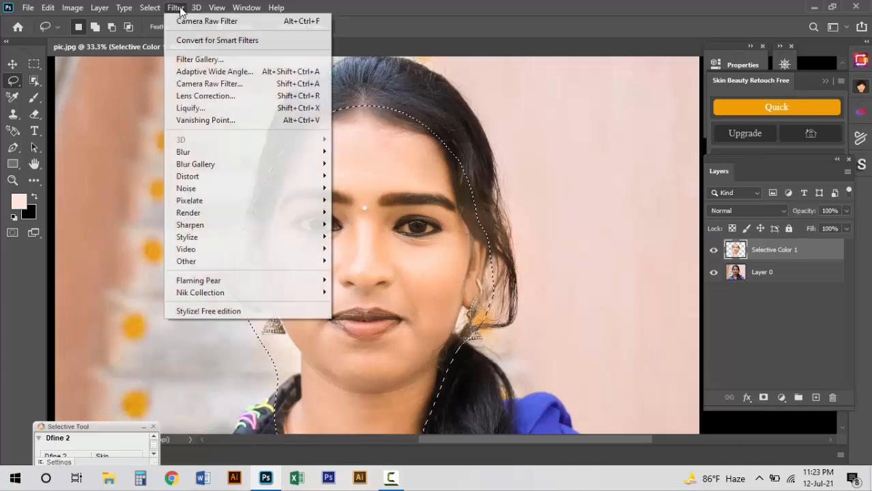
mouse_move(273, 152)
left_click(364, 273)
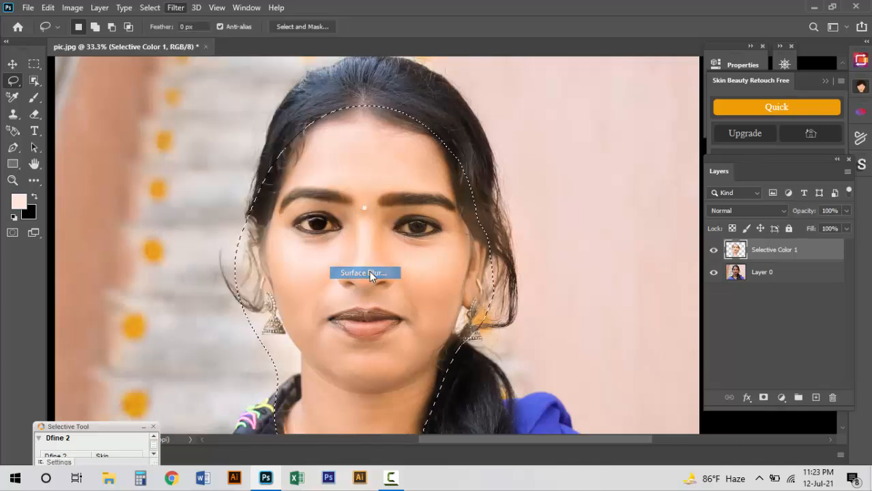
left_click_drag(411, 58, 630, 77)
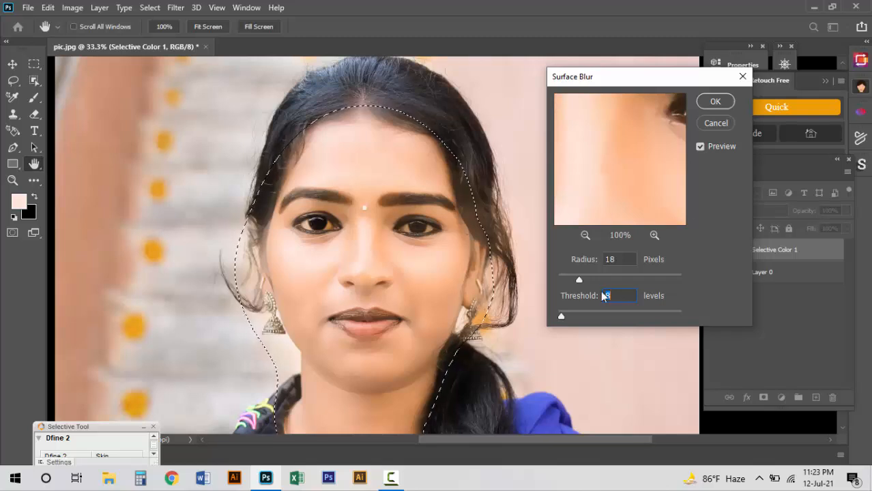
mouse_move(561, 315)
left_mouse_down()
mouse_move(573, 318)
mouse_move(565, 318)
left_mouse_up()
left_click_drag(579, 280, 570, 280)
left_click(700, 147)
left_click(700, 147)
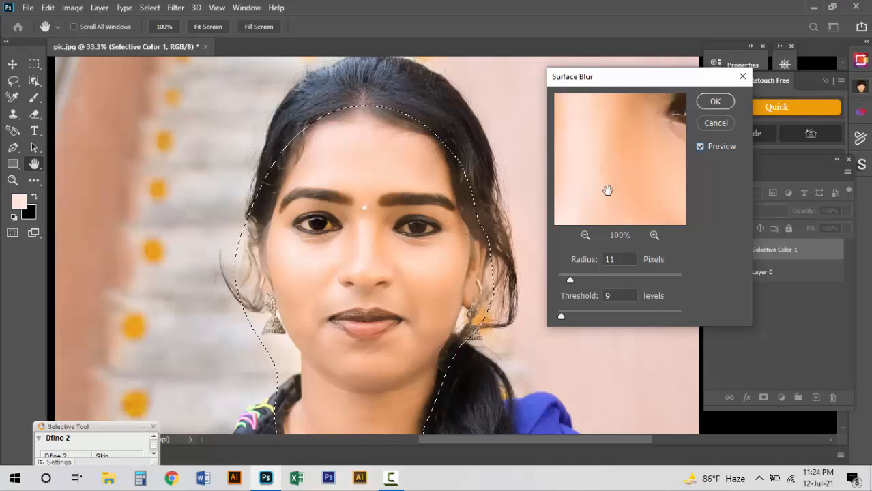
left_click(714, 101)
key("ctrl+plus")
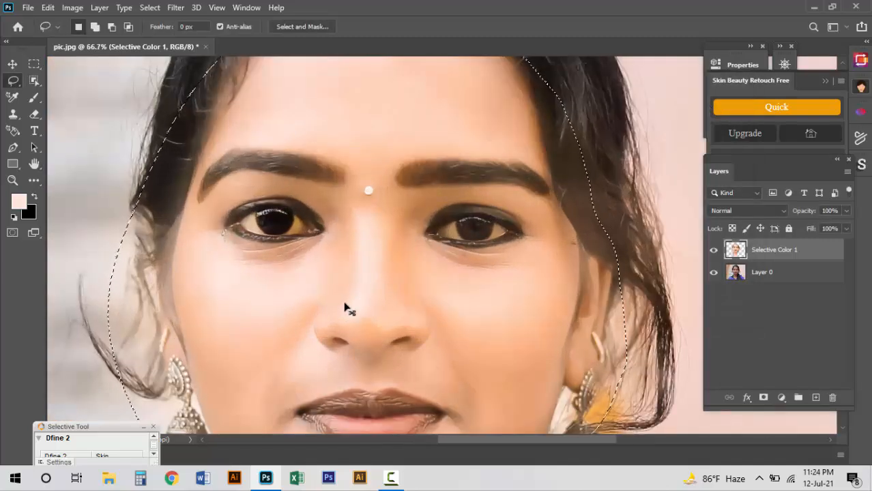
left_click(714, 251)
left_click(714, 252)
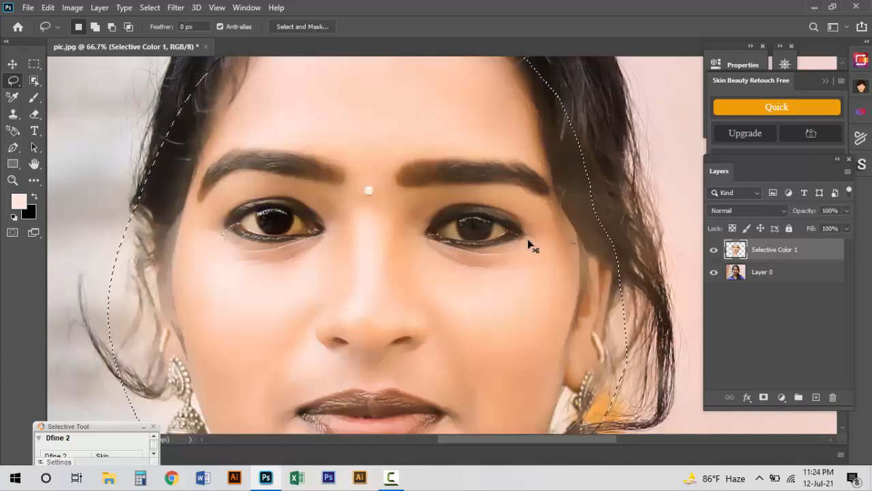
Add Uniform noise of 2.96% to the selected face to bring back some skin texture.
left_click(175, 7)
mouse_move(249, 196)
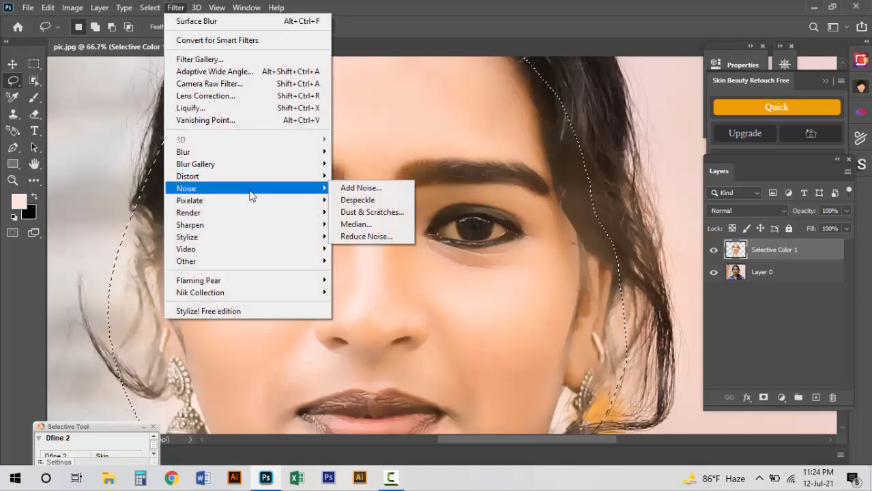
left_click(360, 188)
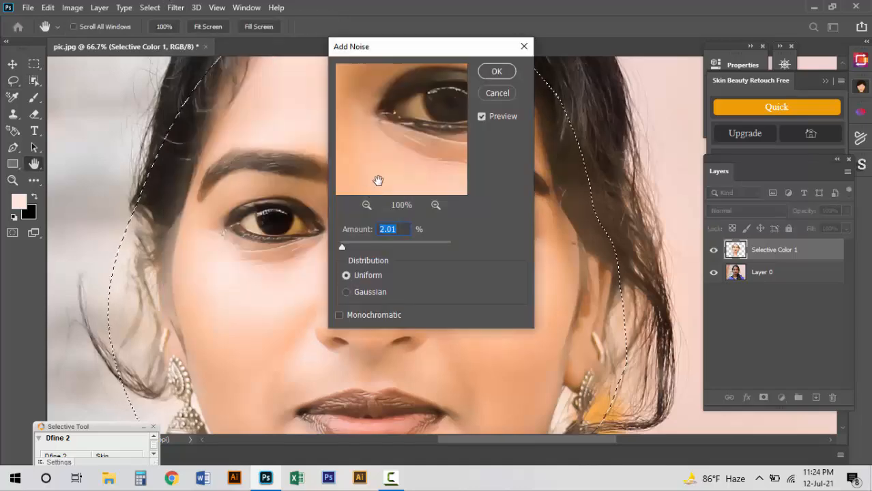
left_click(282, 287, "ctrl")
left_click(282, 291, "ctrl")
left_click_drag(411, 47, 514, 51)
left_click_drag(451, 247, 447, 249)
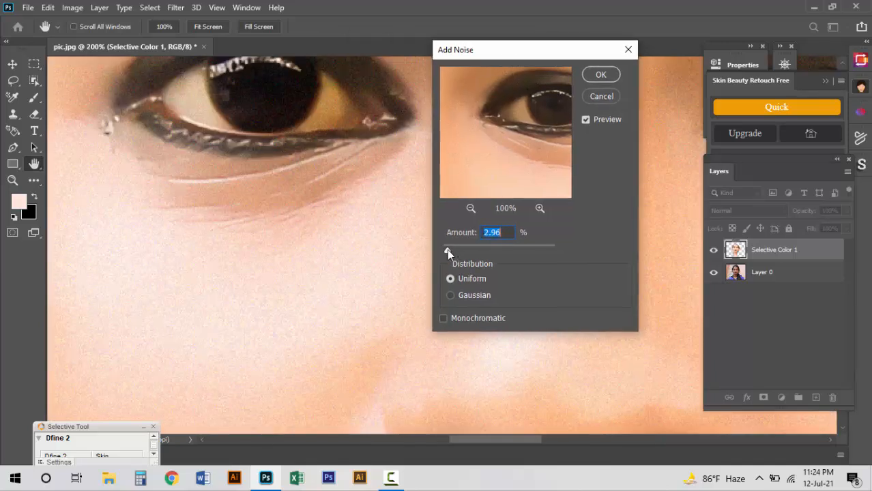
left_click(598, 75)
left_click(418, 273, "alt")
left_click(418, 273, "alt")
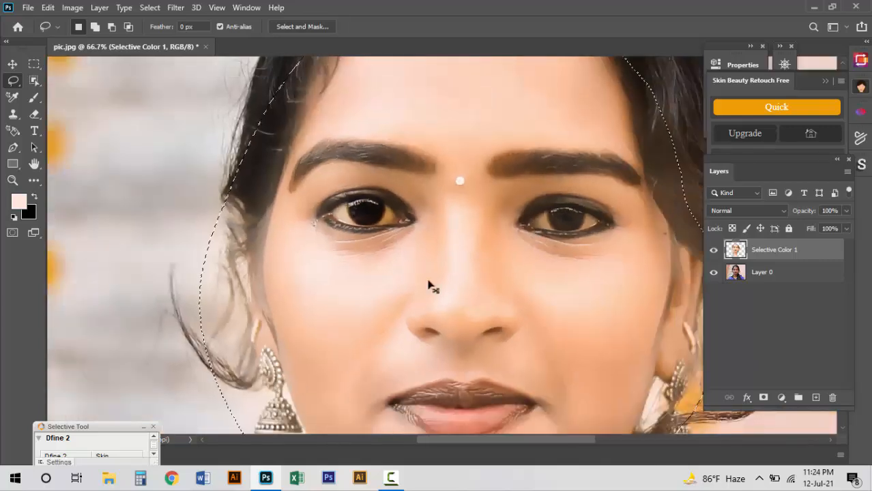
Clear the face selection and add a layer mask to the Selective Color 1 layer.
left_click(454, 288, "alt")
left_click_drag(478, 231, 448, 273)
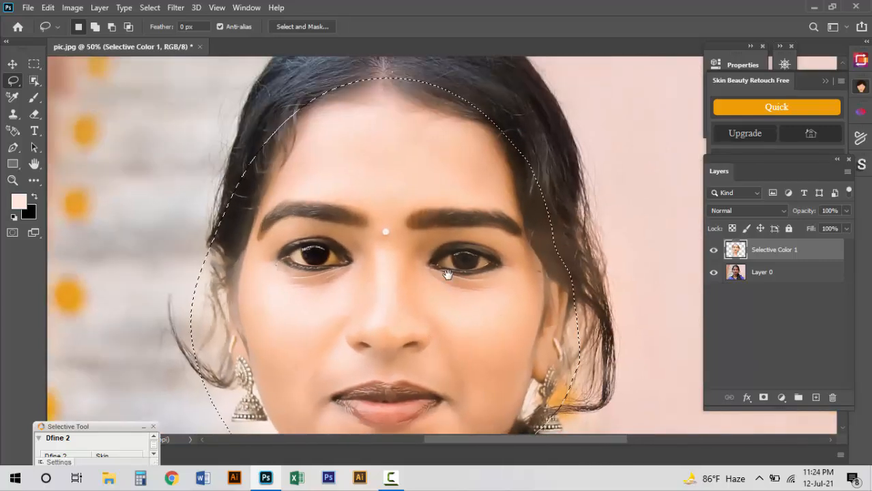
key("ctrl+d")
left_click(764, 398)
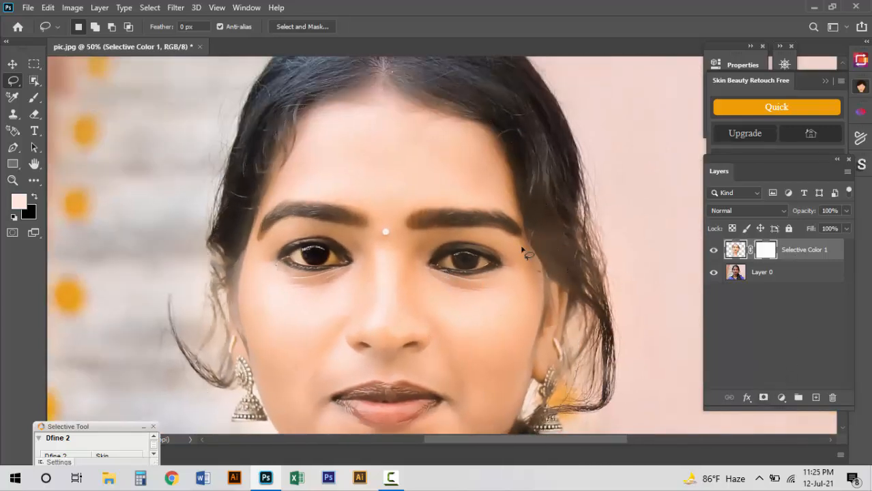
Reveal the original hairs of the eyebrow on the image's right by erasing the mask over it with a soft 60 px Eraser.
right_click(37, 119)
left_click(96, 115)
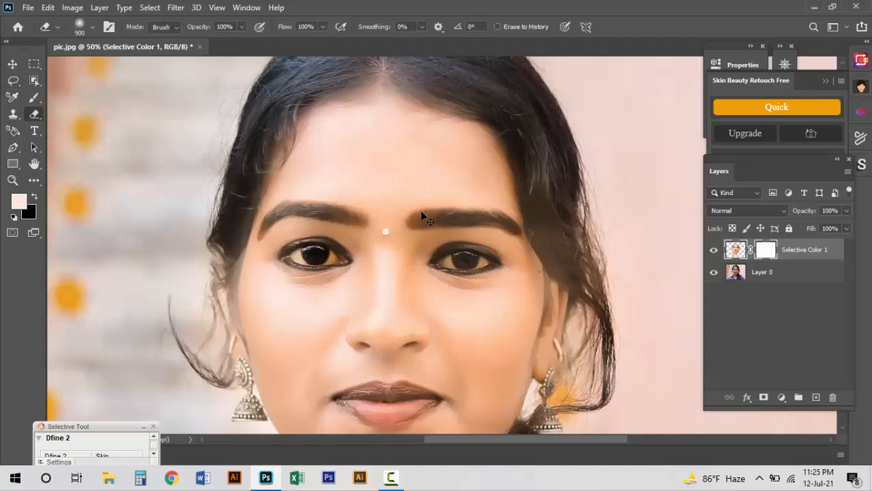
left_click(490, 234, "ctrl")
left_click(490, 234, "ctrl")
left_click(490, 233, "ctrl")
key("bracketleft")
key("bracketleft")
key("bracketleft")
key("bracketleft")
key("bracketleft")
key("bracketleft")
key("bracketleft")
key("bracketleft")
key("bracketleft")
key("bracketleft")
key("bracketleft")
key("bracketleft")
key("bracketleft")
key("bracketleft")
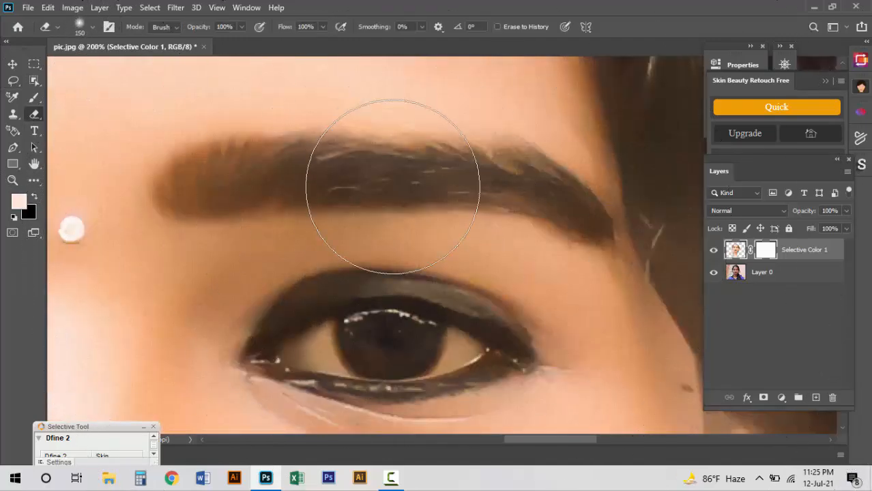
mouse_move(411, 177)
left_mouse_down()
mouse_move(246, 174)
mouse_move(195, 189)
mouse_move(224, 168)
left_mouse_up()
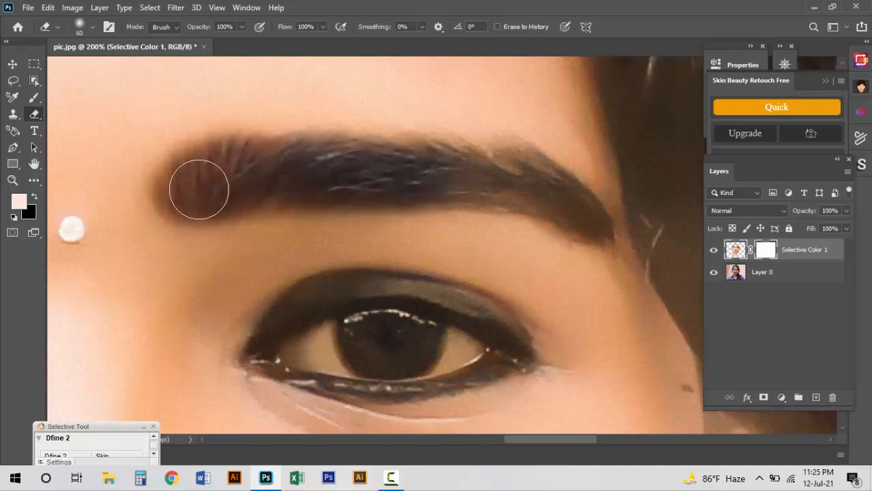
mouse_move(334, 156)
left_mouse_down()
mouse_move(510, 176)
mouse_move(305, 175)
mouse_move(211, 195)
left_mouse_up()
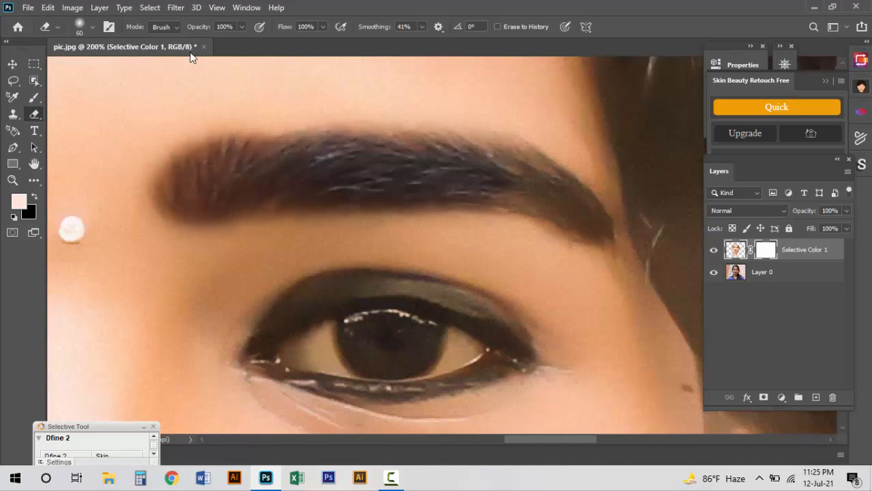
mouse_move(516, 181)
left_mouse_down()
mouse_move(594, 227)
mouse_move(554, 202)
mouse_move(436, 173)
mouse_move(489, 174)
mouse_move(464, 161)
mouse_move(522, 178)
mouse_move(486, 156)
mouse_move(271, 158)
mouse_move(201, 175)
left_mouse_up()
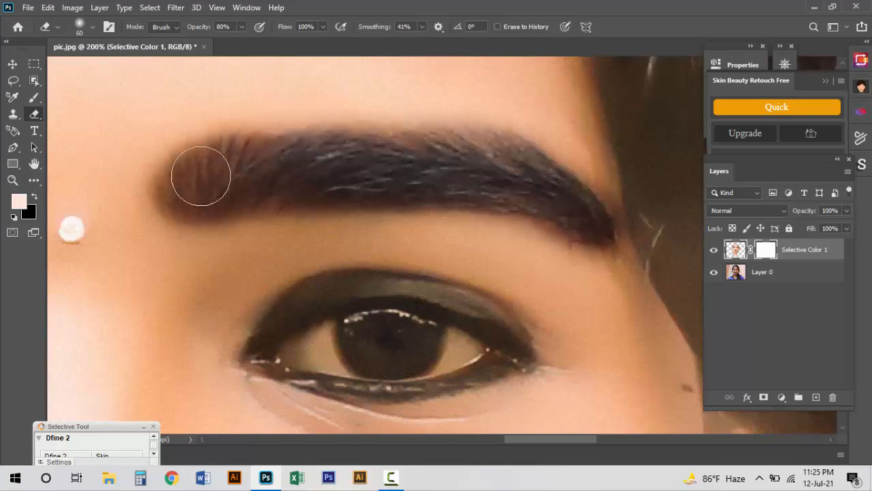
Reveal the original iris below that eyebrow using an enlarged soft Eraser at 80% opacity on the mask.
scroll(414, 231, "down", 3)
left_click_drag(414, 232, 411, 221)
key("bracketright")
key("bracketright")
key("bracketright")
key("bracketright")
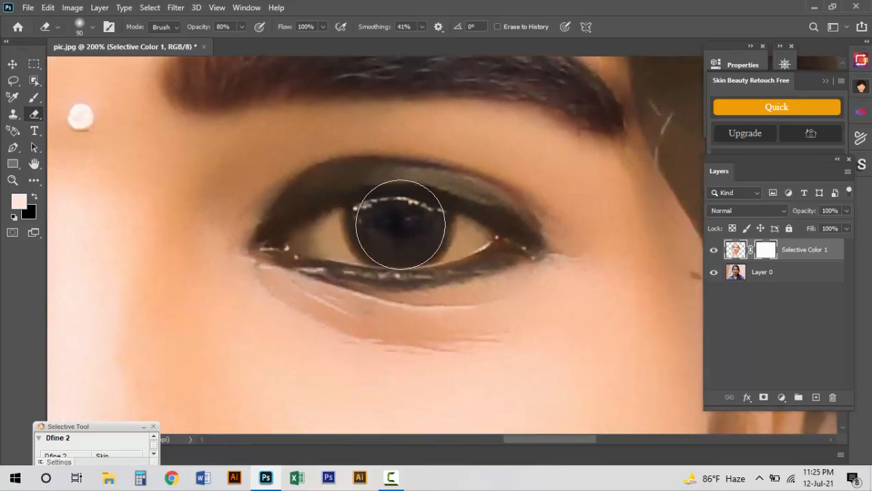
left_click(401, 224)
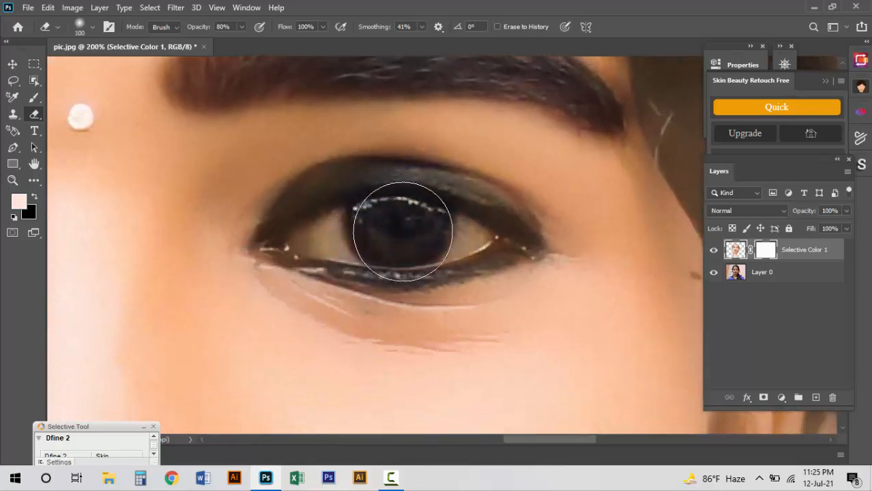
Compare with the original, and mask out the retouch over the same eye's corners and lash lines with a 50 px Eraser.
key("bracketleft")
key("bracketleft")
key("bracketleft")
key("bracketleft")
key("bracketleft")
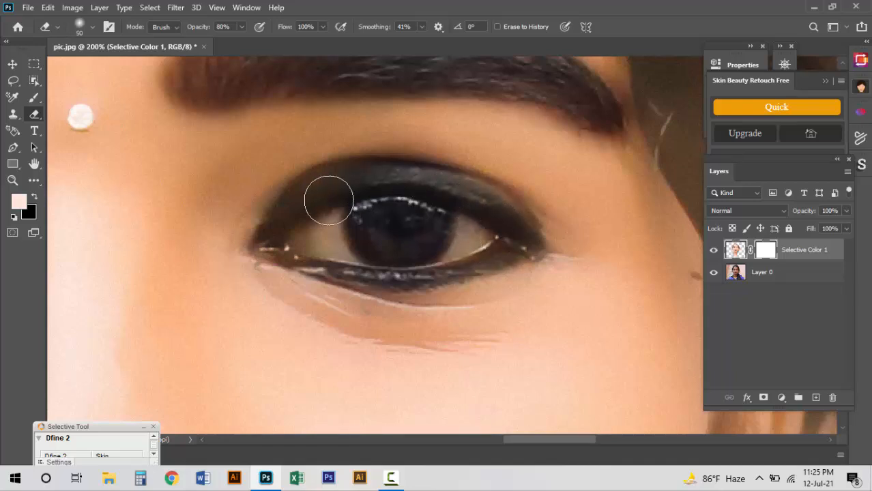
left_click(714, 250)
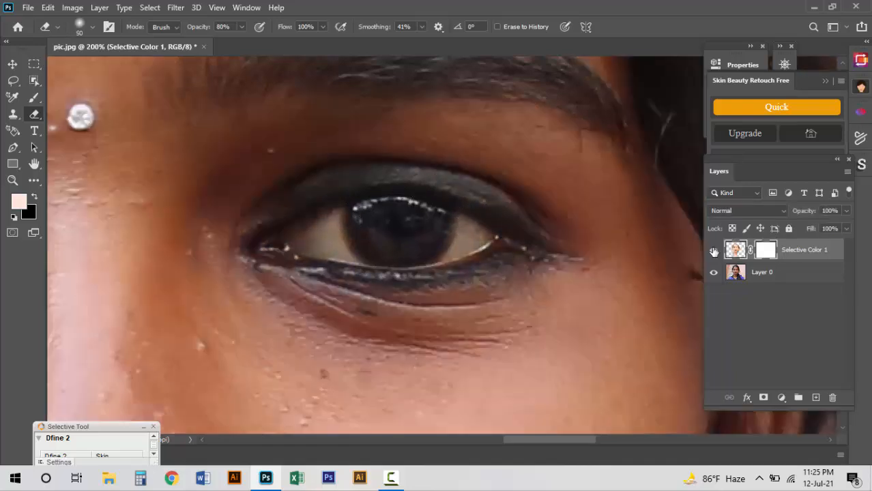
left_click(713, 250)
left_click(714, 250)
left_click(714, 250)
left_click(274, 244)
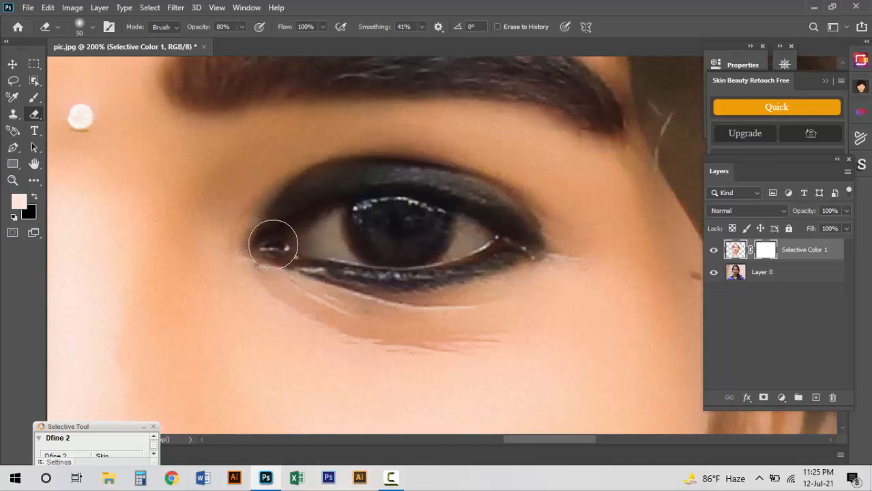
left_click_drag(274, 244, 384, 279)
Reveal the original hairs of the other eyebrow by erasing the mask along it at 80% opacity.
mouse_move(503, 165)
left_mouse_down()
mouse_move(445, 140)
mouse_move(478, 136)
mouse_move(505, 150)
mouse_move(326, 118)
mouse_move(427, 146)
mouse_move(305, 114)
left_mouse_up()
mouse_move(369, 109)
left_mouse_down()
mouse_move(239, 104)
mouse_move(338, 110)
left_mouse_up()
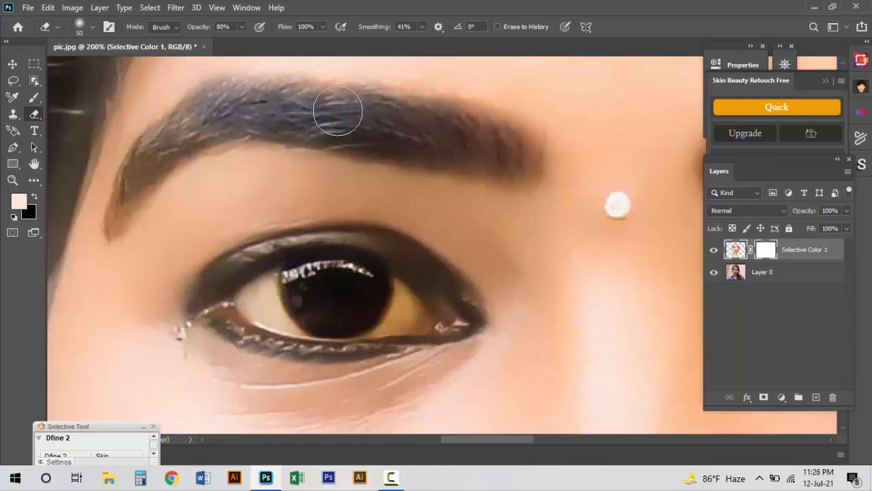
mouse_move(181, 122)
left_mouse_down()
mouse_move(200, 131)
mouse_move(200, 120)
mouse_move(158, 147)
mouse_move(122, 213)
mouse_move(133, 192)
mouse_move(217, 120)
mouse_move(224, 132)
mouse_move(341, 137)
left_mouse_up()
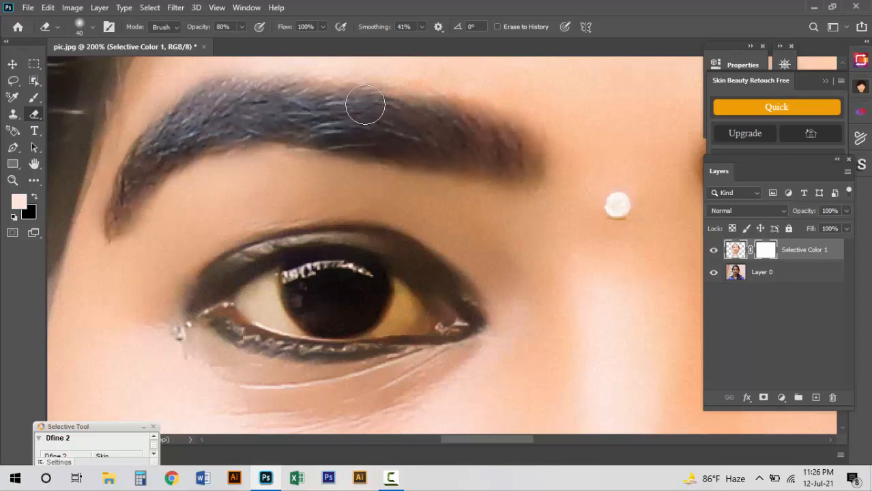
Reveal the original iris and upper lid of the eye on the image's left with a larger Eraser.
key("bracketright")
key("bracketright")
key("bracketright")
mouse_move(336, 287)
left_mouse_down()
mouse_move(415, 299)
mouse_move(454, 316)
mouse_move(362, 251)
mouse_move(275, 256)
mouse_move(262, 275)
left_mouse_up()
Mask out the retouch over the same eye's inner corner, whites and lash line with a 40 px Eraser.
key("bracketleft")
key("bracketleft")
key("bracketleft")
key("bracketleft")
key("bracketleft")
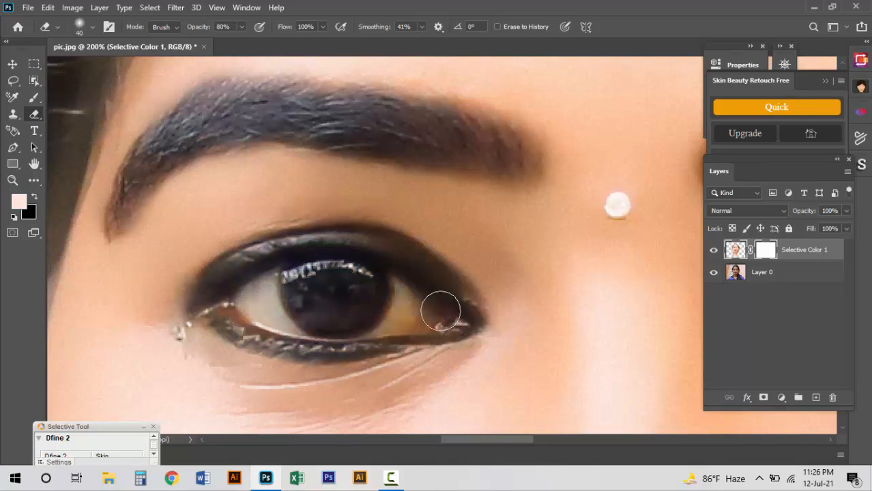
mouse_move(440, 311)
left_mouse_down()
mouse_move(320, 332)
mouse_move(224, 297)
mouse_move(260, 330)
mouse_move(345, 343)
mouse_move(329, 298)
left_mouse_up()
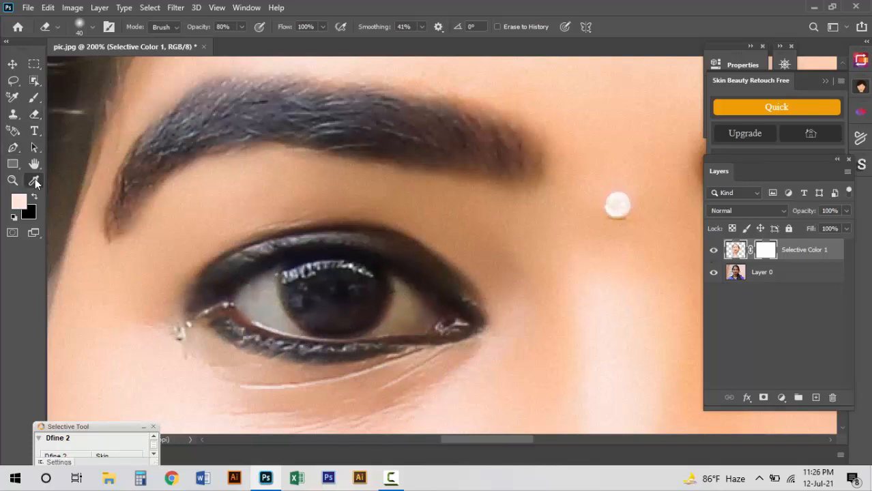
Heal the light specks at the outer corner of the eye on the image's left with a 15 px Spot Healing Brush.
right_click(35, 179)
left_click(95, 252)
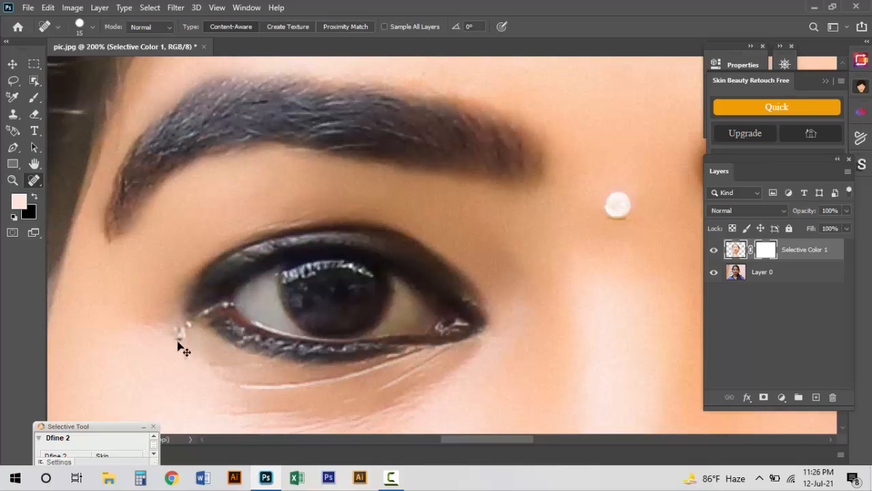
left_click(179, 343, "ctrl")
left_click_drag(162, 318, 181, 341)
left_click(292, 314, "alt")
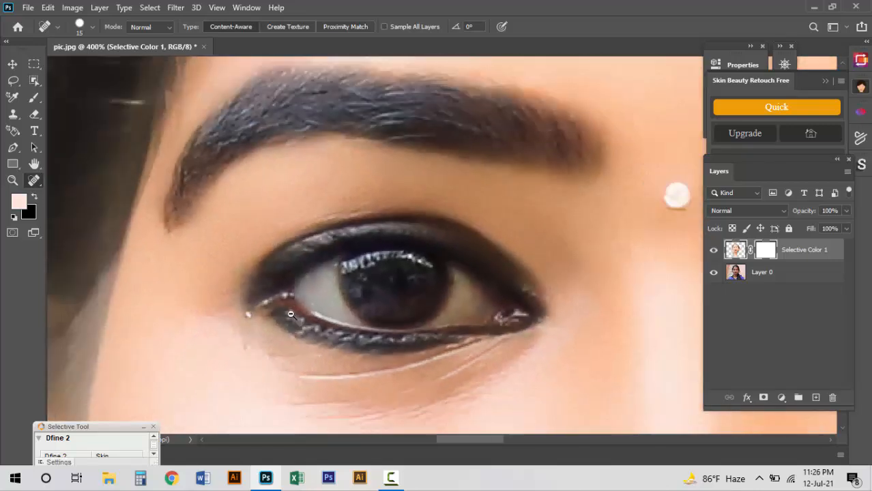
Cover the remaining specks beside the outer eye corner with a 10 px Clone Stamp.
key("s")
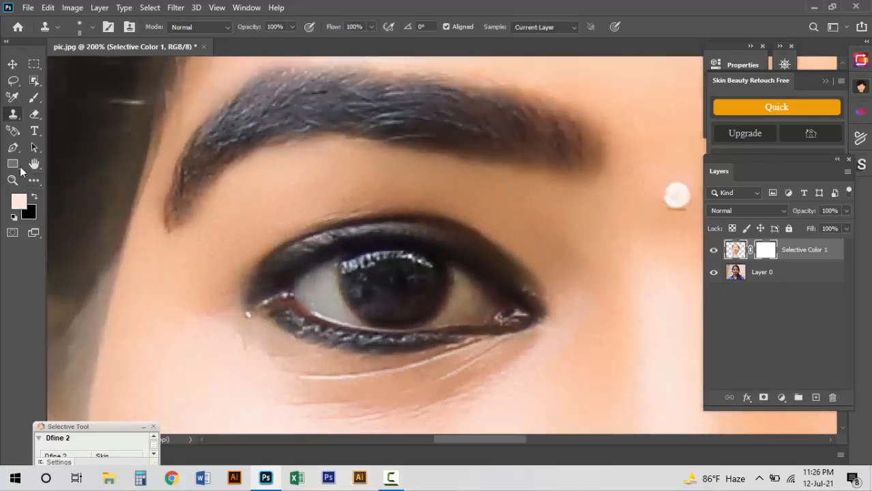
left_click(215, 325, "ctrl")
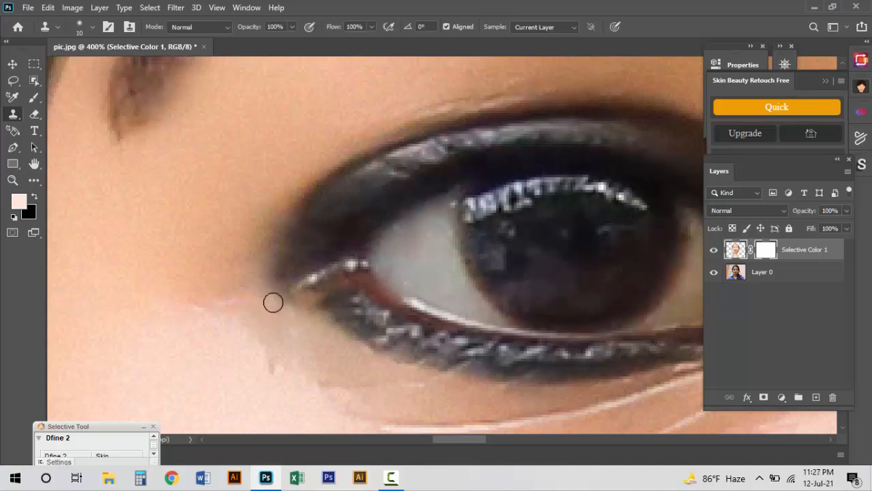
scroll(358, 295, "down", 6)
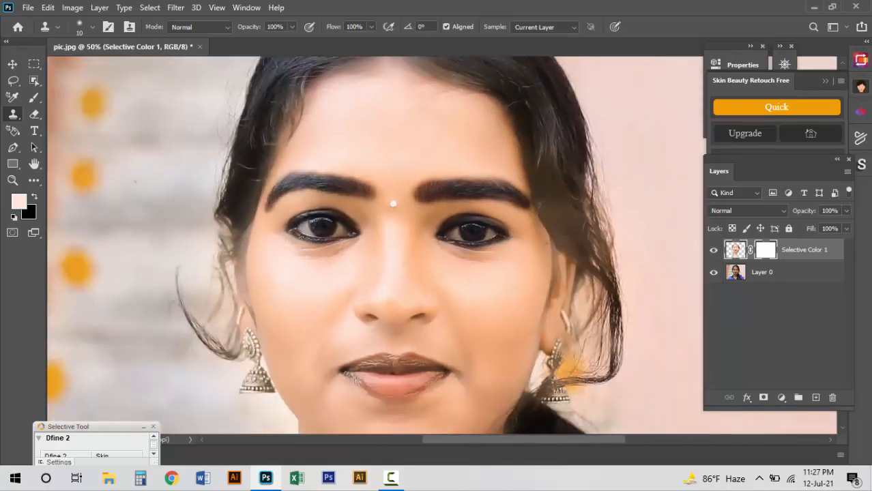
Erase the retouch over the stray hair strands beside the cheek on the image's left with a 300 px Eraser.
left_click(34, 114)
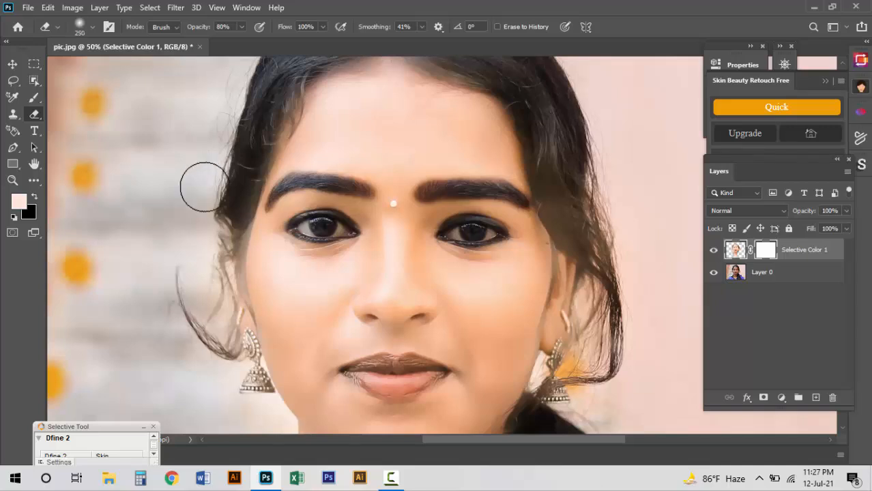
key("bracketright")
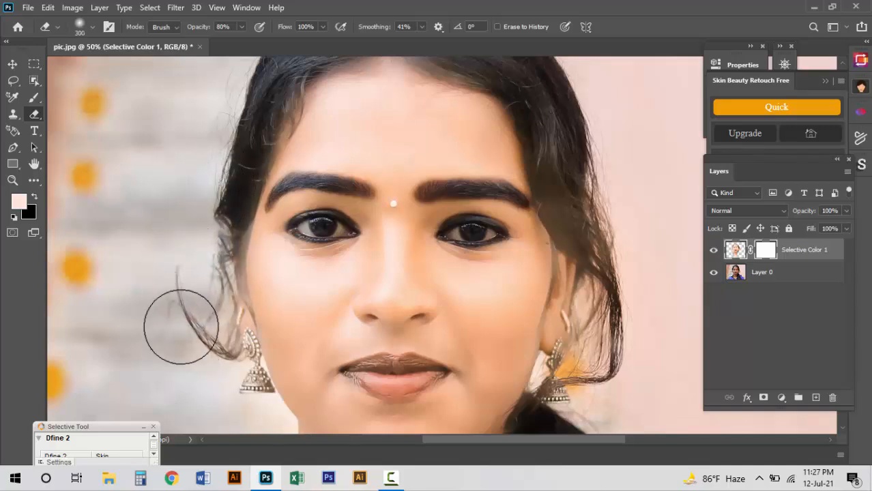
left_click_drag(174, 358, 175, 207)
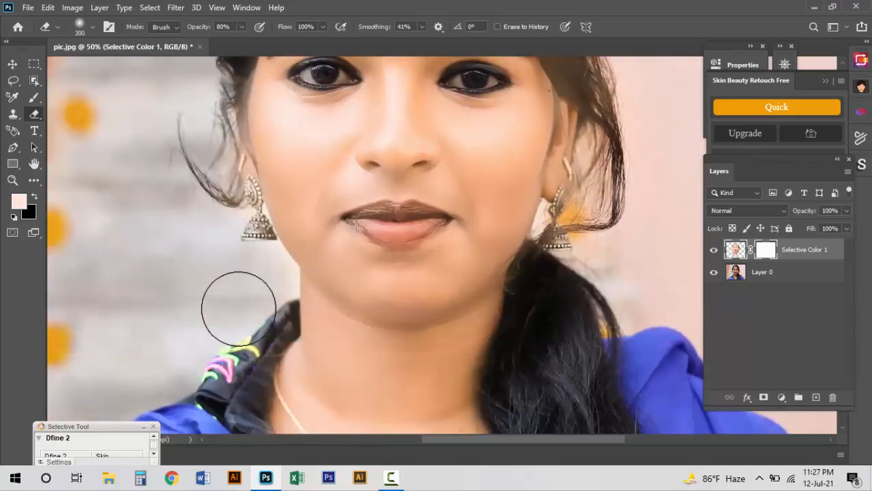
Clean the retouch spill off the embroidered collar and the hair beside the neck with a 175 px Eraser, checking against a hidden Layer 0.
key("bracketleft")
key("bracketleft")
key("bracketleft")
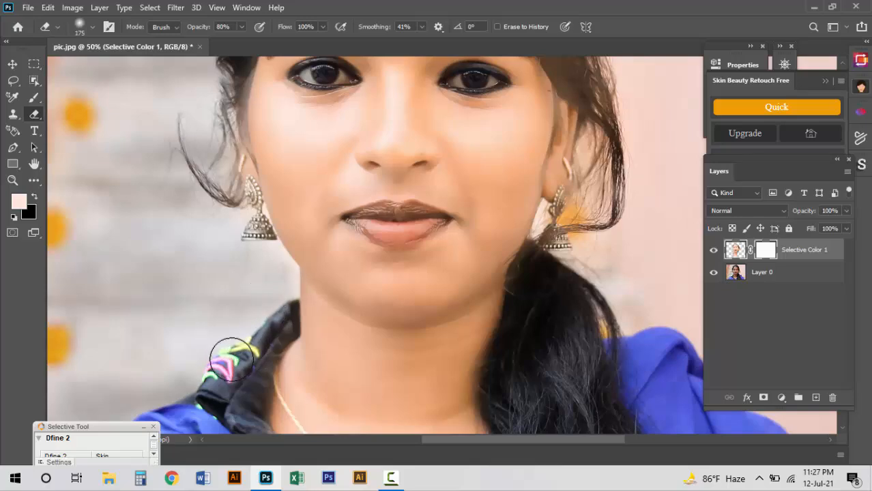
left_click_drag(232, 359, 238, 233)
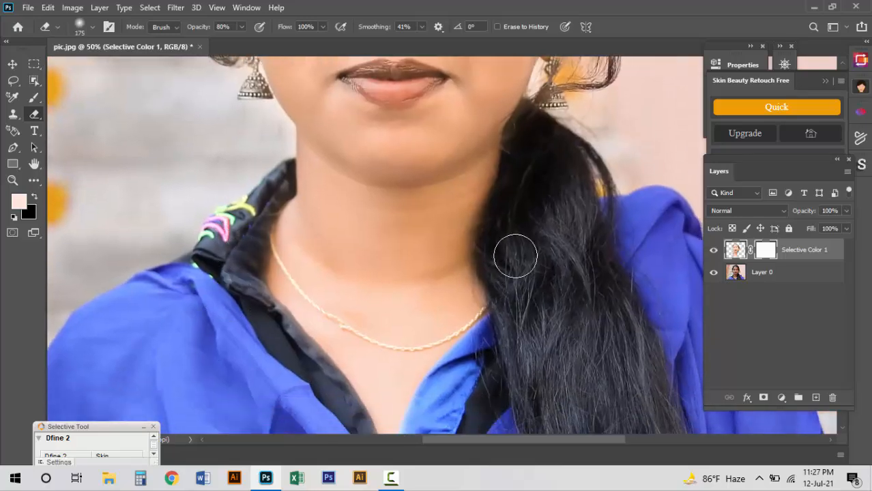
left_click_drag(539, 236, 520, 284)
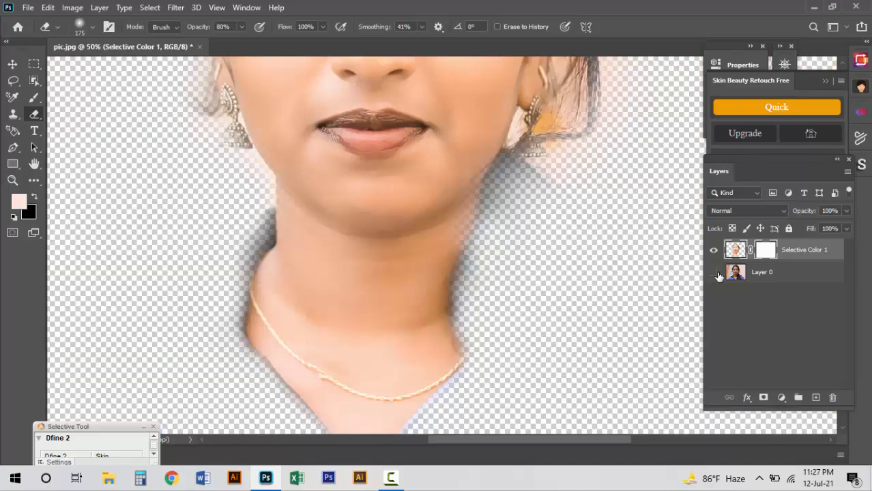
left_click(713, 273)
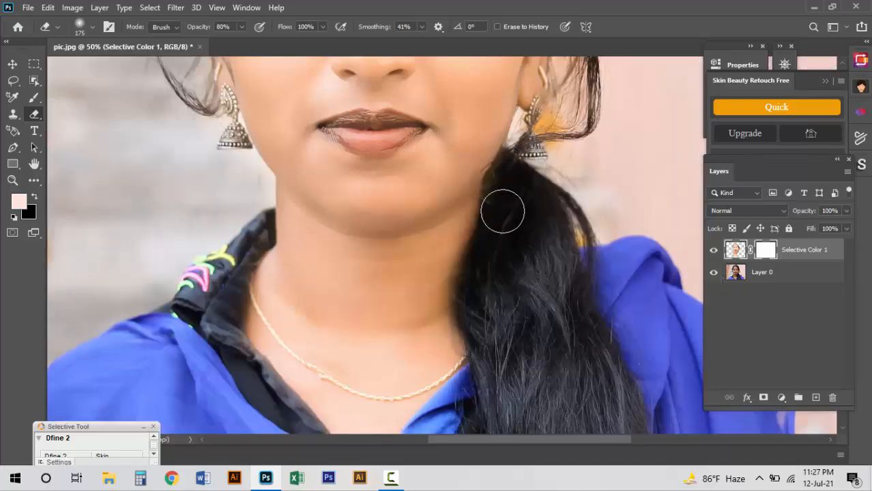
Hide Layer 0 to expose the dark retouch spill over the hair on the image's right, erase it, and show Layer 0 again.
left_click_drag(503, 212, 567, 339)
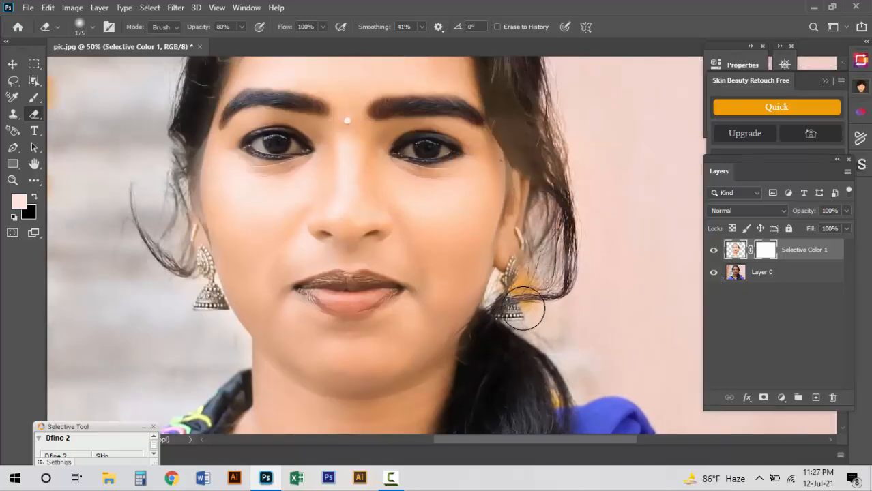
left_click_drag(566, 135, 553, 217)
left_click(714, 272)
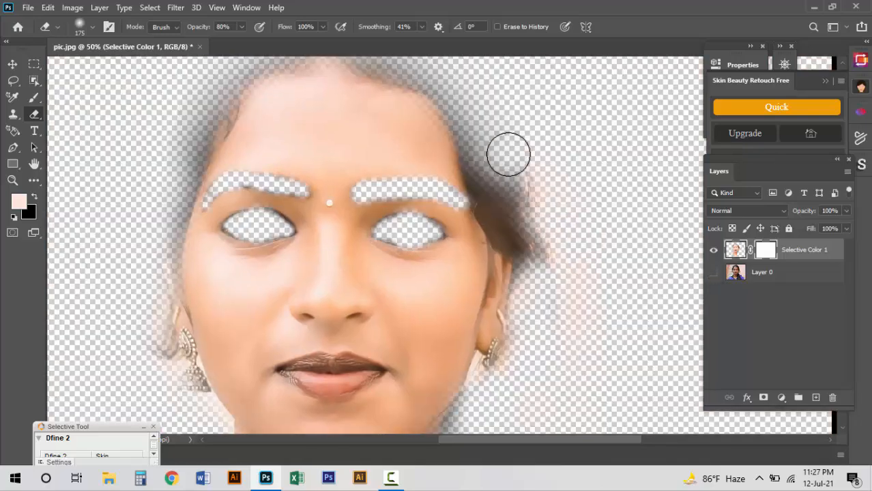
left_click_drag(492, 127, 528, 281)
mouse_move(528, 275)
left_mouse_down()
mouse_move(420, 185)
mouse_move(193, 251)
mouse_move(270, 203)
mouse_move(587, 354)
left_mouse_up()
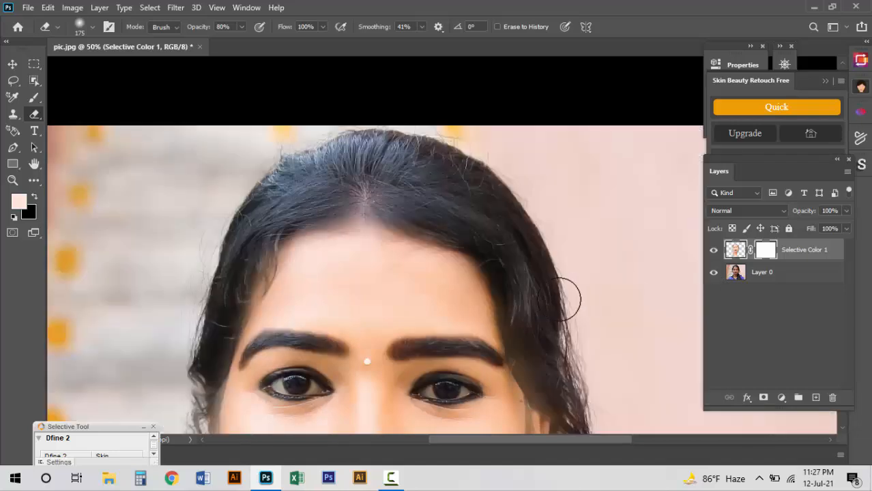
key("ctrl+minus")
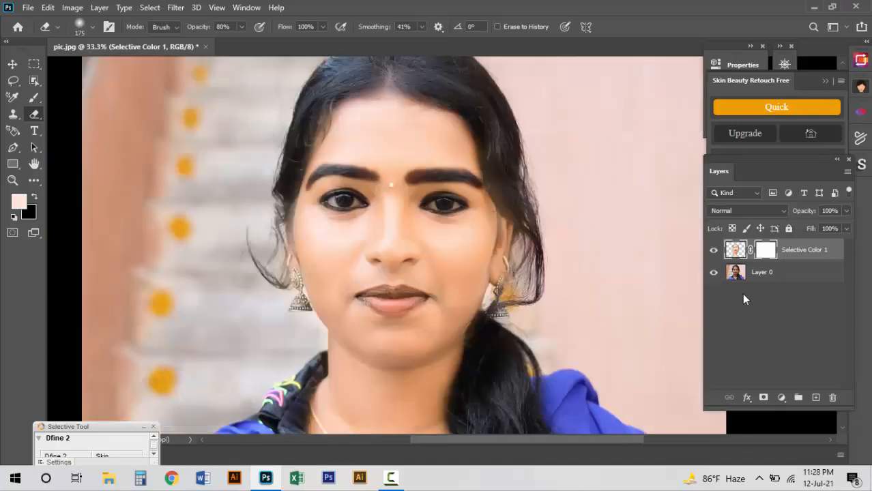
left_click(776, 399)
left_click(804, 386)
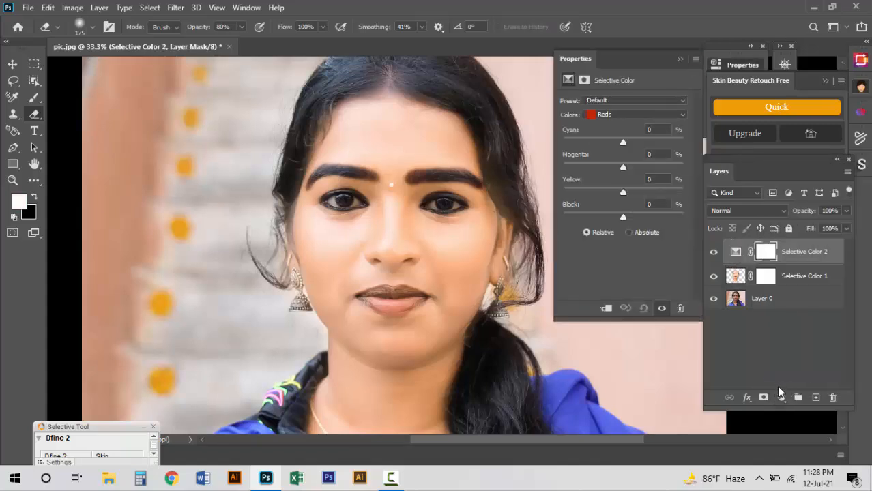
key("ctrl+z")
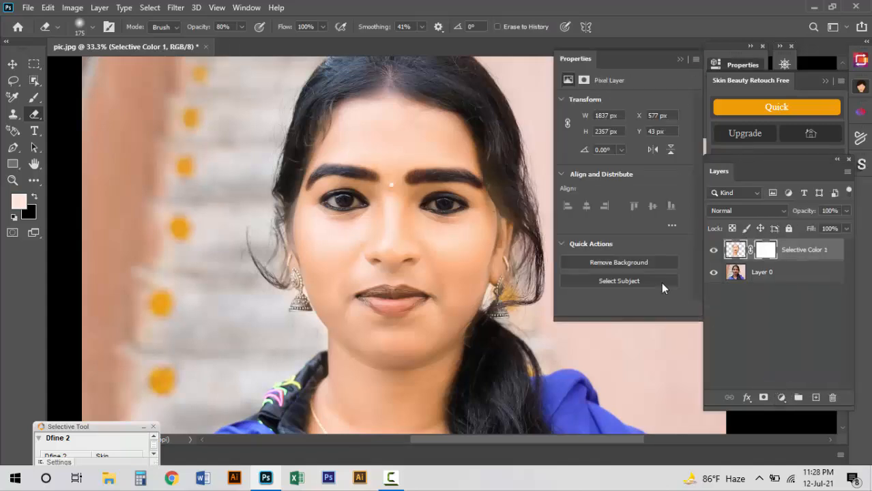
left_click(680, 61)
left_click(72, 7)
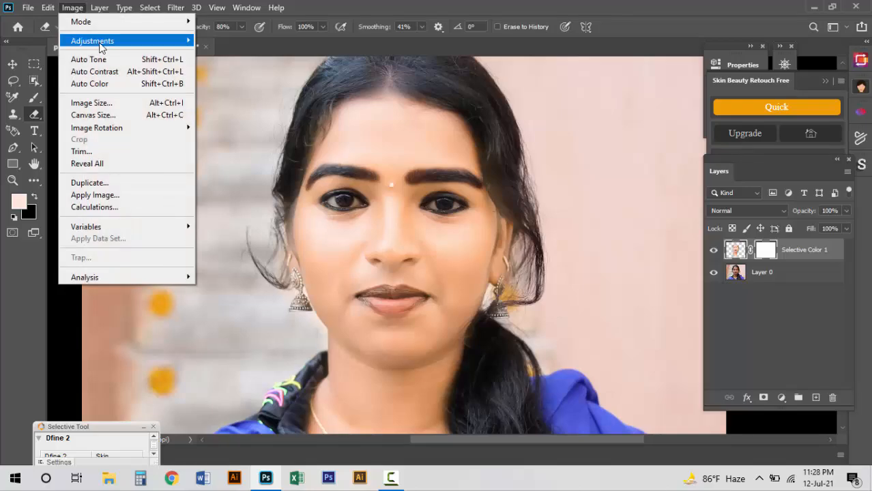
mouse_move(113, 39)
left_click(284, 65)
left_click_drag(355, 53, 668, 74)
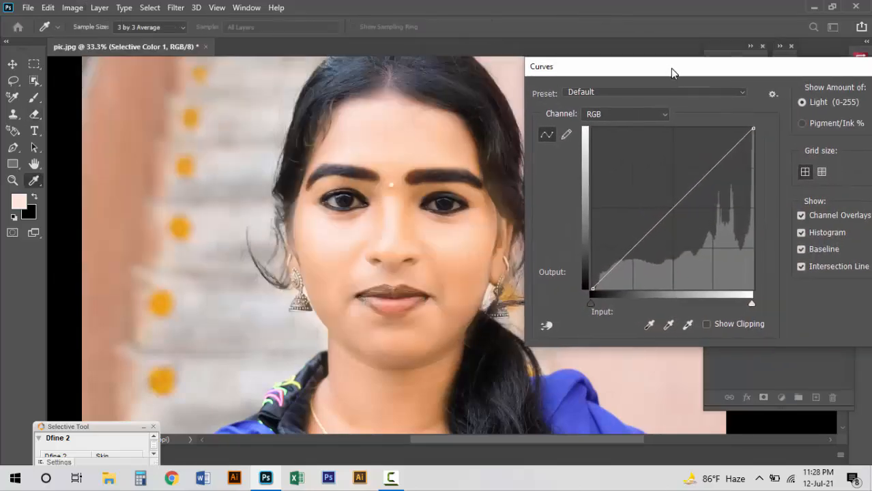
left_click(623, 115)
left_click(616, 120)
mouse_move(673, 212)
left_mouse_down()
mouse_move(678, 177)
mouse_move(659, 200)
mouse_move(685, 224)
left_mouse_up()
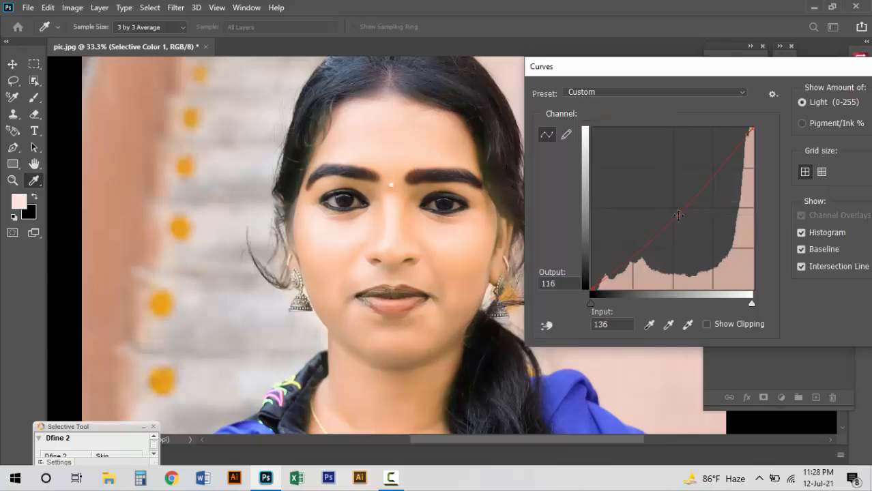
key("Escape")
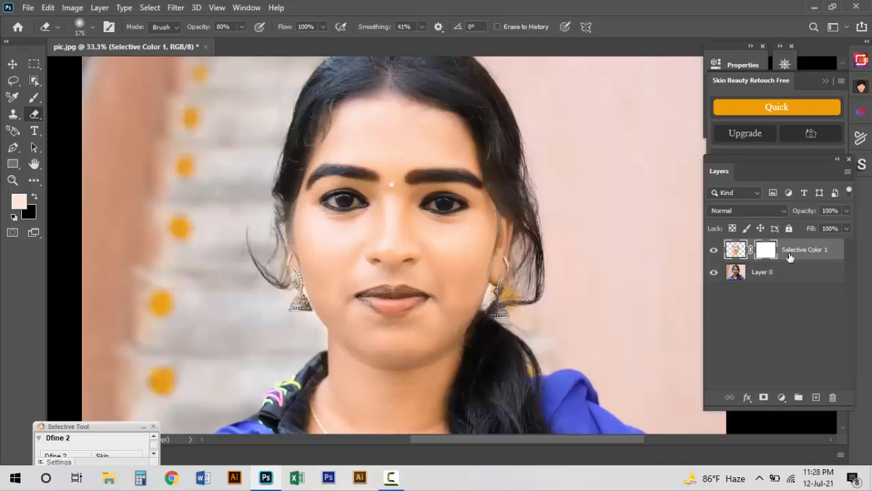
Delete the vector mask from the Selective Color 1 layer.
right_click(767, 252)
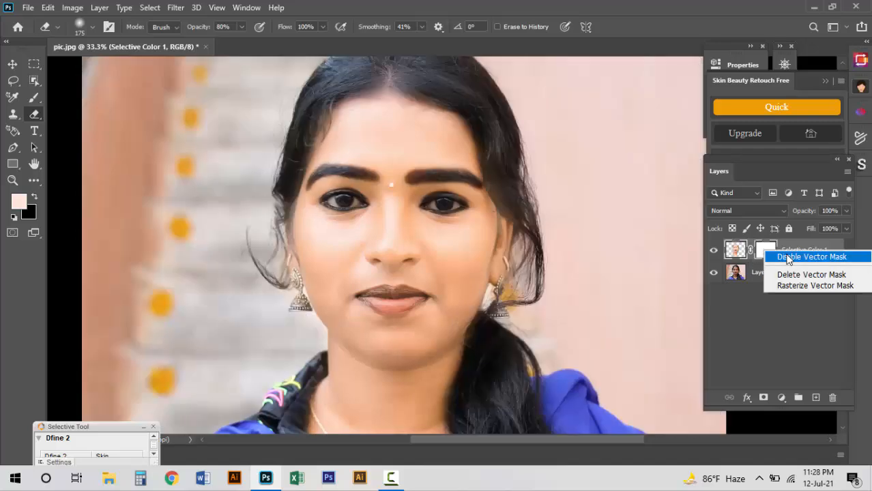
left_click(791, 274)
left_click(758, 253)
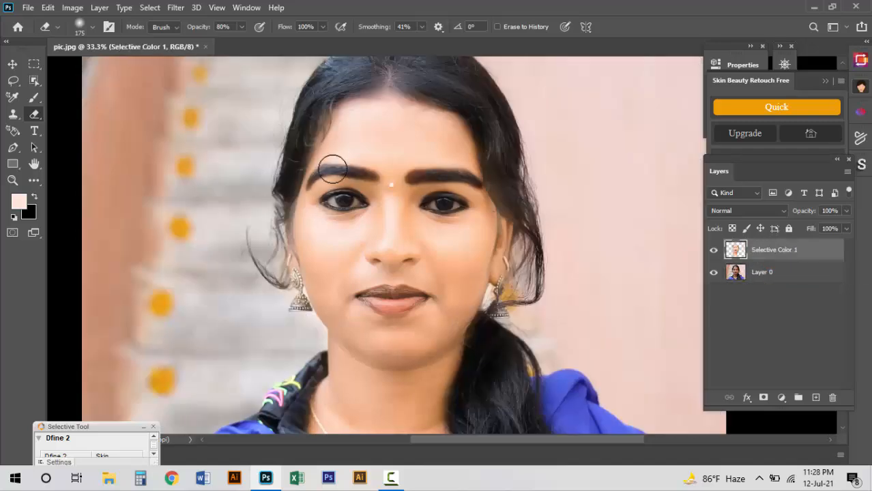
Convert the document to CMYK color mode without merging the layers.
left_click(72, 8)
mouse_move(85, 21)
left_click(226, 81)
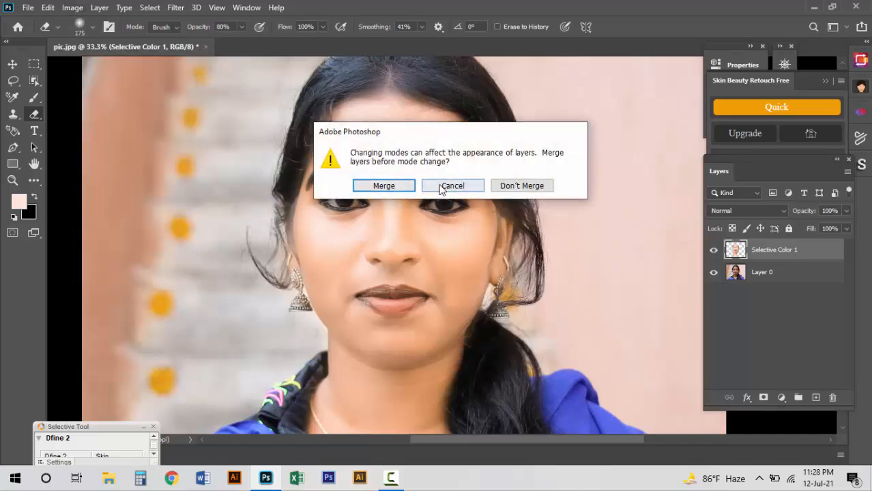
left_click(505, 187)
left_click(435, 208)
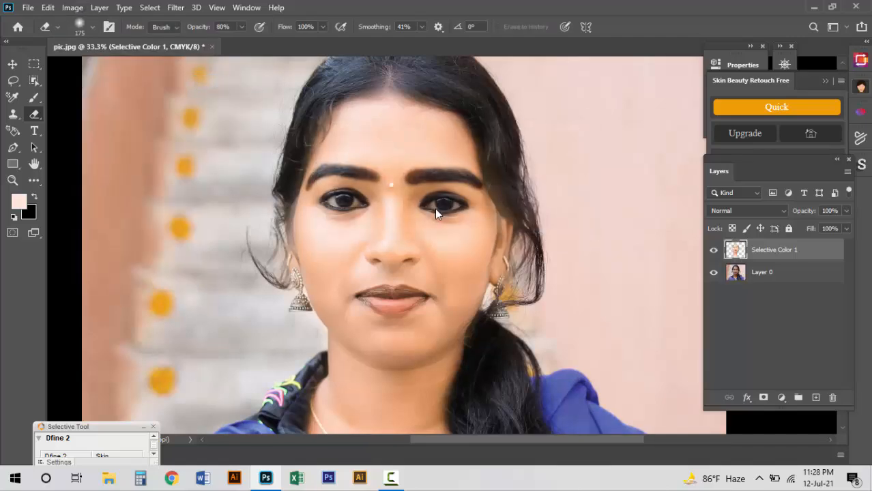
Lower the Magenta channel of the Selective Color 1 layer slightly with a Curves adjustment.
left_click(72, 8)
left_click(300, 65)
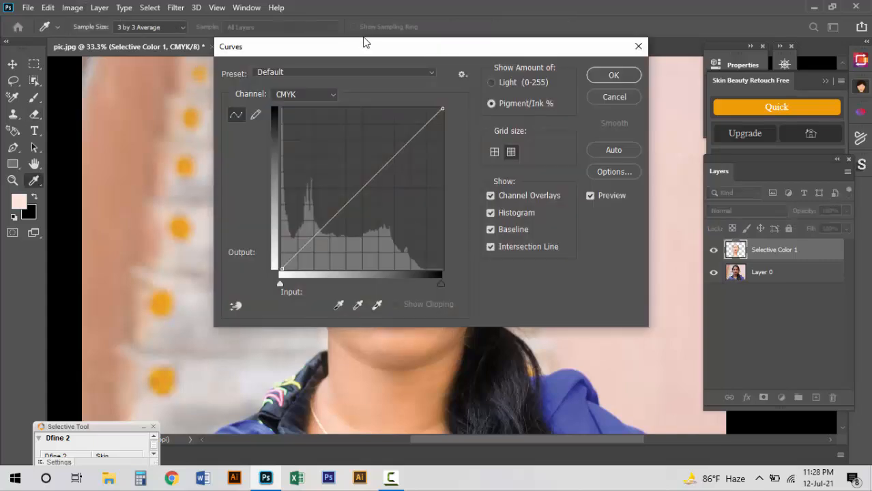
left_click_drag(362, 39, 643, 57)
left_click(613, 104)
left_click(604, 140)
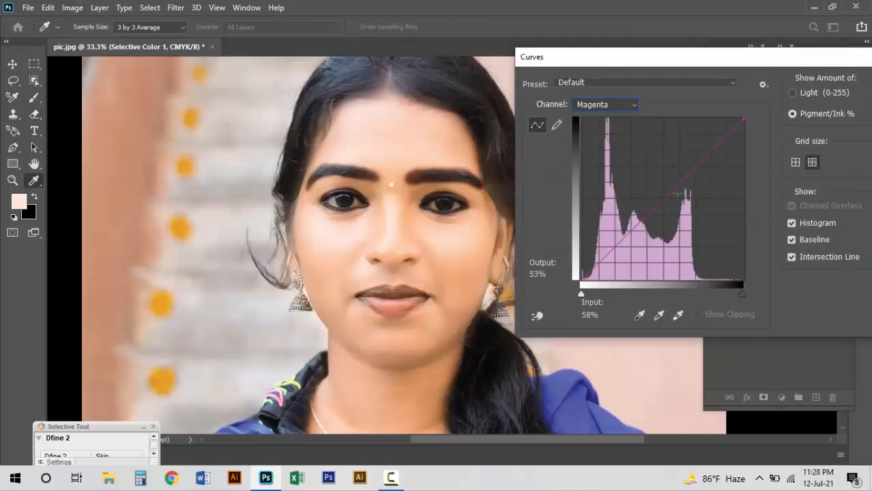
mouse_move(678, 184)
left_mouse_down()
mouse_move(679, 197)
mouse_move(685, 191)
left_mouse_up()
Lower the Yellow channel curve to output 55 at input 64 and apply the Curves adjustment.
left_click(614, 109)
left_click(602, 147)
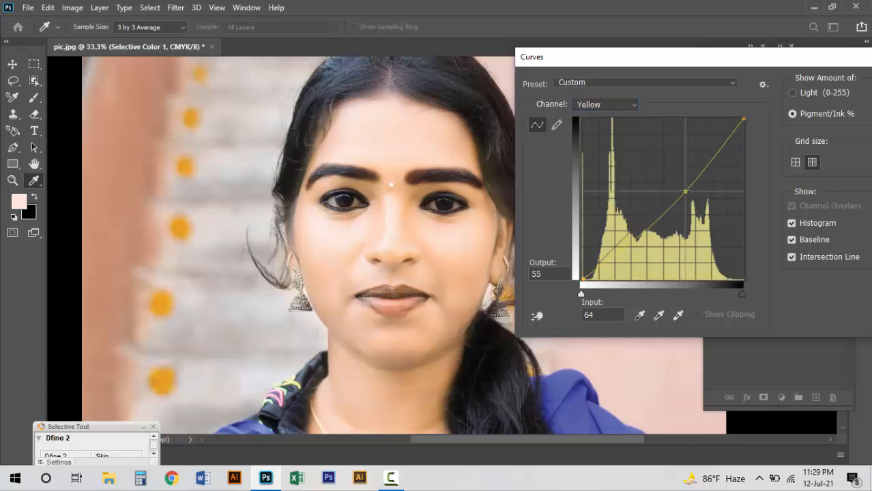
left_click_drag(710, 60, 546, 62)
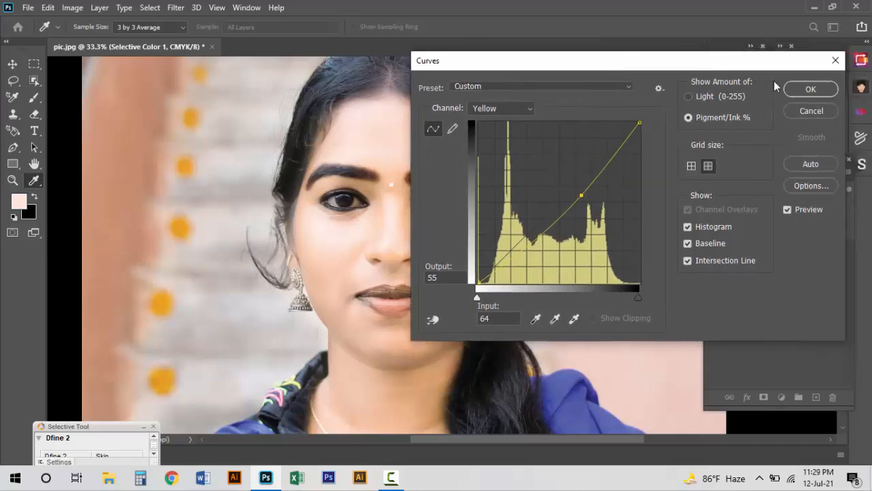
left_click(802, 89)
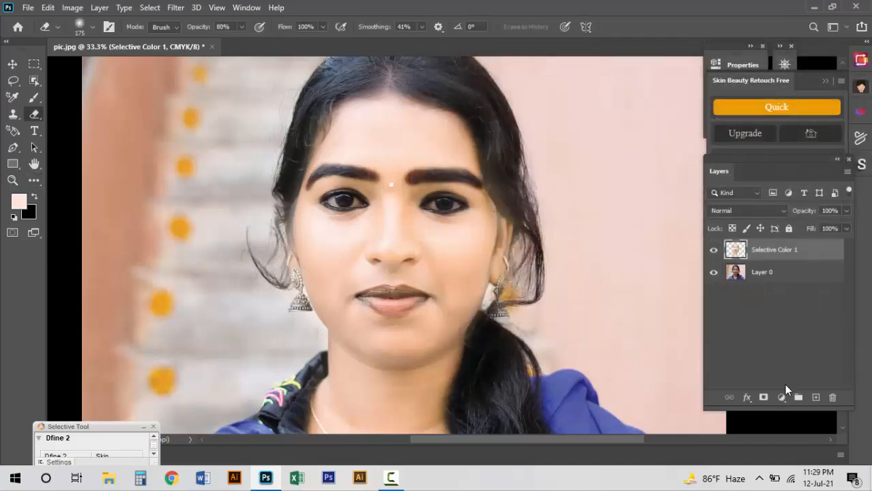
Add a layer mask to Selective Color 1 and mask out the retouch over the lips with a 60 px Eraser.
left_click(764, 398)
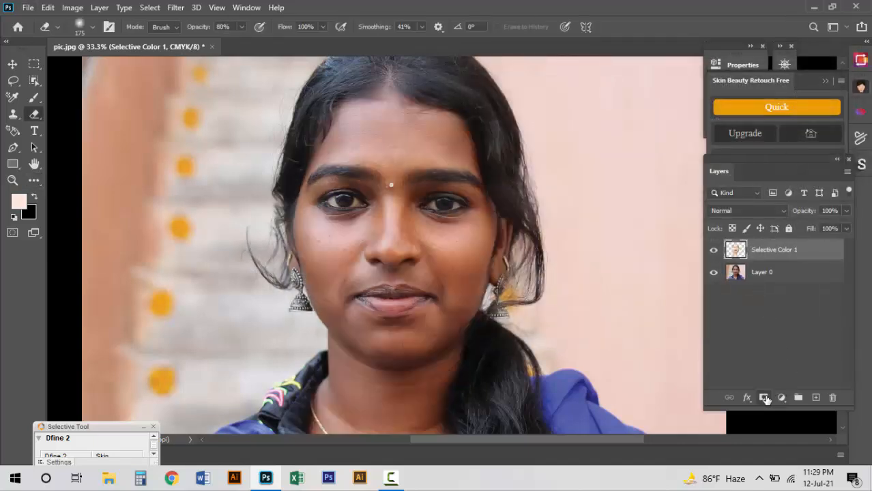
scroll(383, 297, "up", 4)
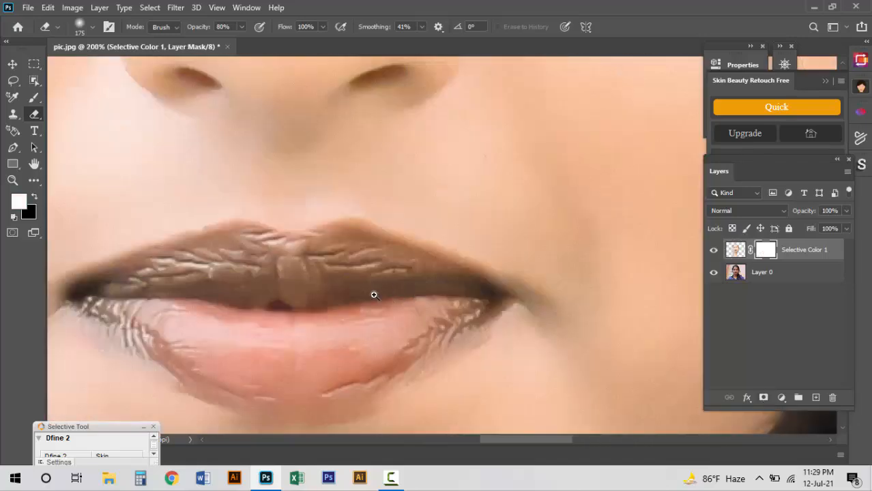
key("bracketleft")
key("bracketleft")
key("bracketleft")
key("bracketleft")
mouse_move(390, 312)
left_mouse_down()
mouse_move(316, 325)
mouse_move(387, 300)
mouse_move(327, 288)
mouse_move(397, 292)
mouse_move(443, 308)
mouse_move(399, 342)
mouse_move(442, 316)
mouse_move(366, 322)
mouse_move(295, 290)
mouse_move(327, 303)
left_mouse_up()
key("bracketleft")
key("bracketleft")
key("bracketleft")
mouse_move(491, 368)
left_mouse_down()
mouse_move(589, 323)
mouse_move(467, 361)
mouse_move(370, 335)
mouse_move(507, 363)
mouse_move(470, 371)
mouse_move(324, 312)
mouse_move(307, 282)
mouse_move(404, 249)
mouse_move(561, 255)
left_mouse_up()
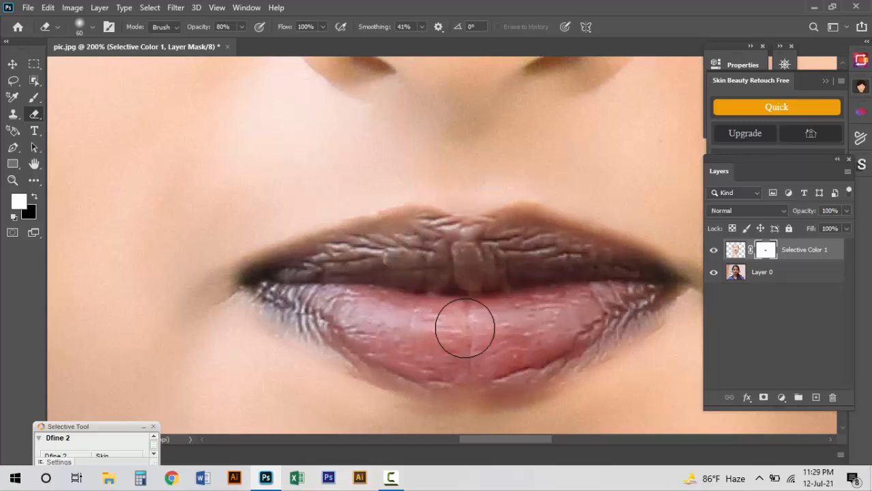
scroll(477, 258, "down", 4)
scroll(477, 258, "down", 1)
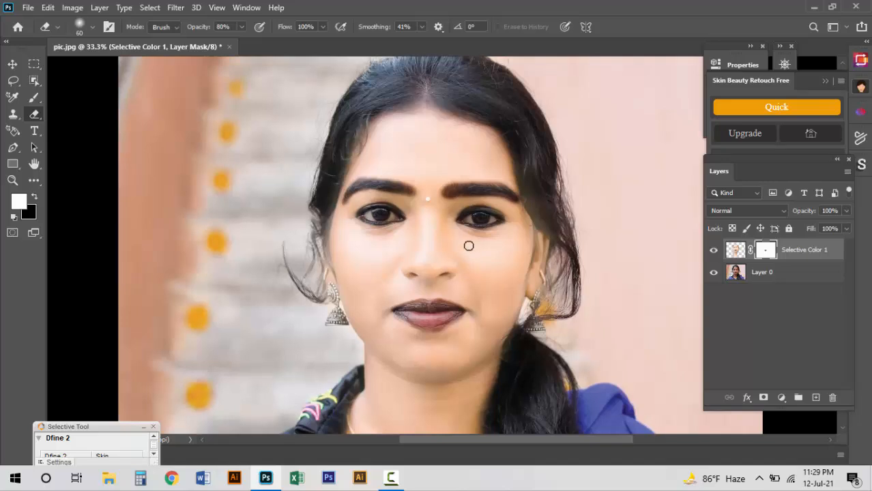
Compare the whole portrait with and without the Selective Color 1 retouch layer.
left_click(506, 265, "alt")
left_click(434, 252, "ctrl")
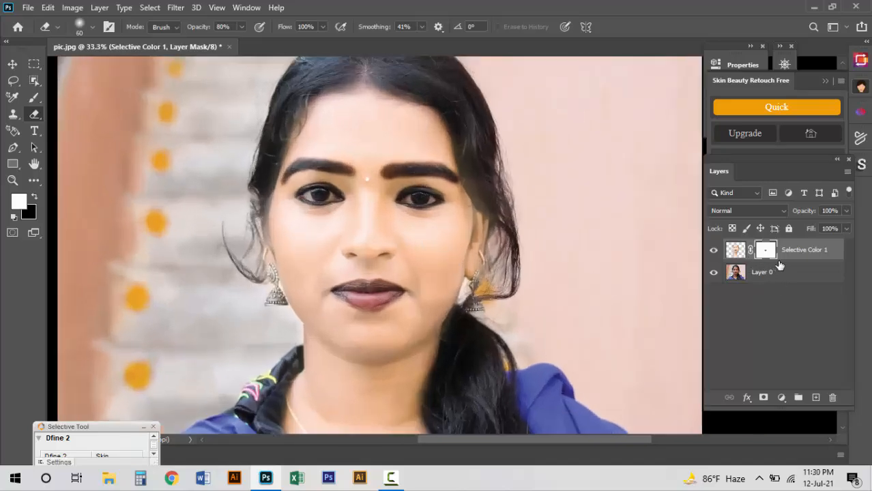
left_click(494, 271, "alt")
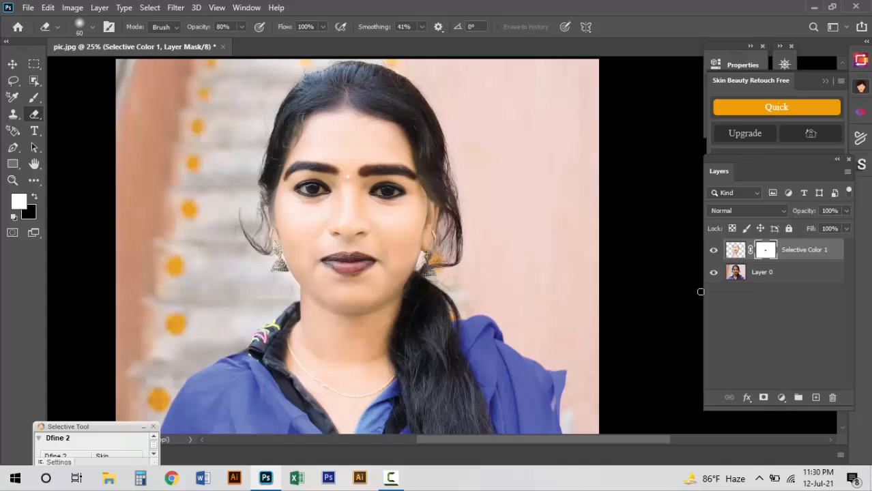
left_click(713, 250)
left_click(714, 252)
Add a Hue/Saturation adjustment layer above the retouch and set its Master Hue to -3.
left_click(780, 398)
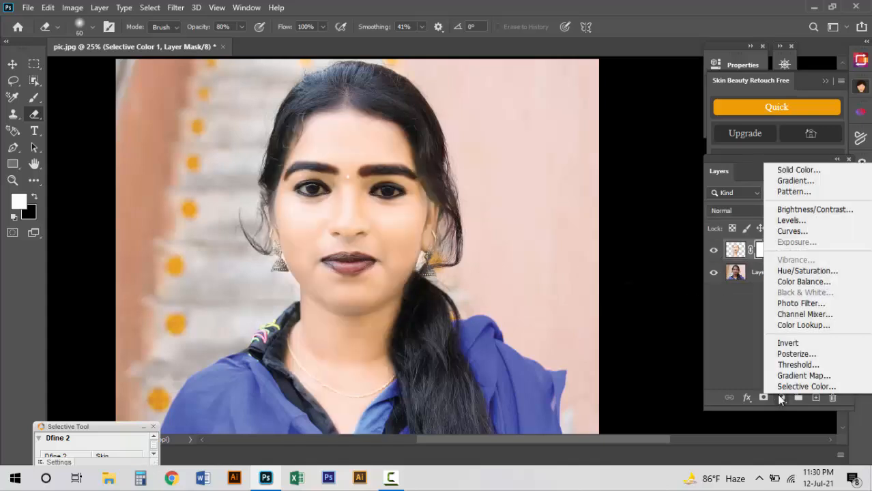
left_click(802, 271)
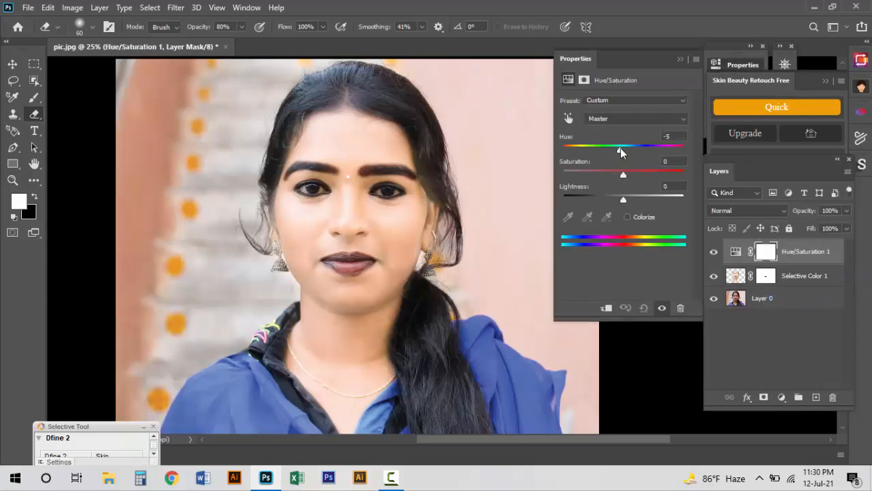
mouse_move(620, 151)
left_mouse_down()
mouse_move(612, 151)
mouse_move(621, 150)
left_mouse_up()
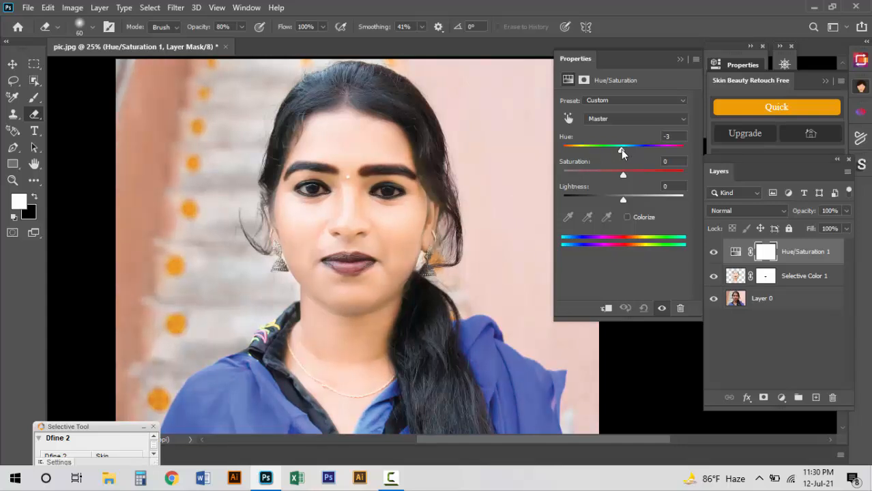
Compare the portrait with and without the Hue/Saturation 1 adjustment.
left_click(683, 61)
left_click(714, 252)
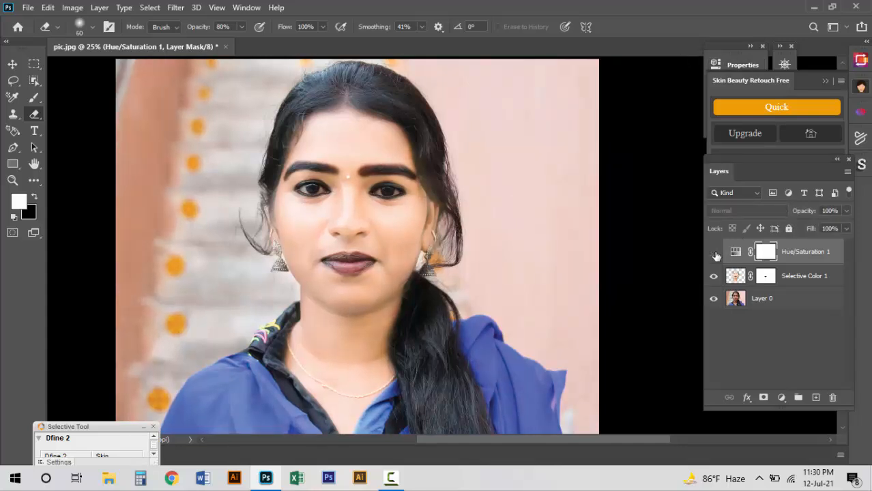
left_click(714, 253)
Add a Color Balance adjustment layer with midtones at -7 Cyan/Red and +1 Magenta/Green.
left_click(781, 398)
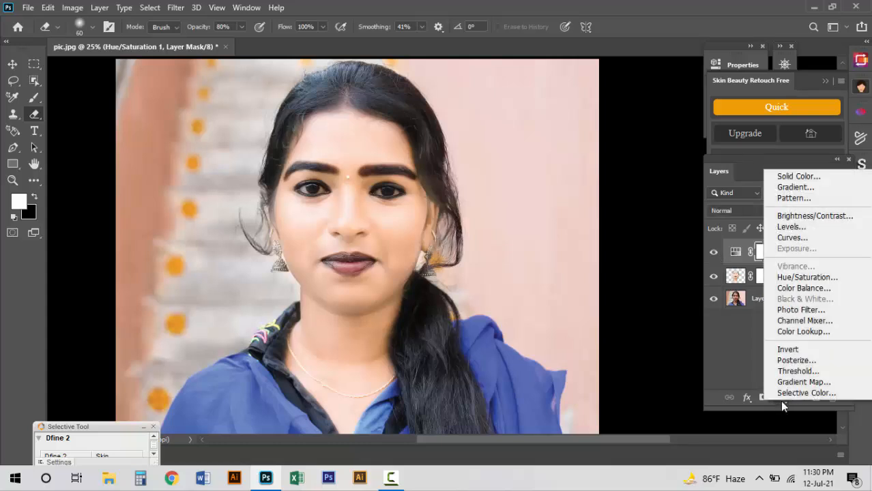
left_click(814, 293)
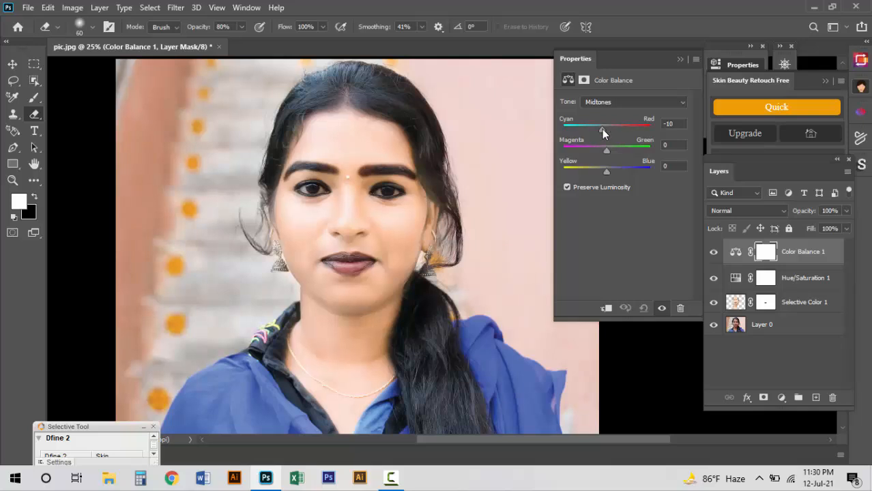
left_click_drag(602, 129, 608, 156)
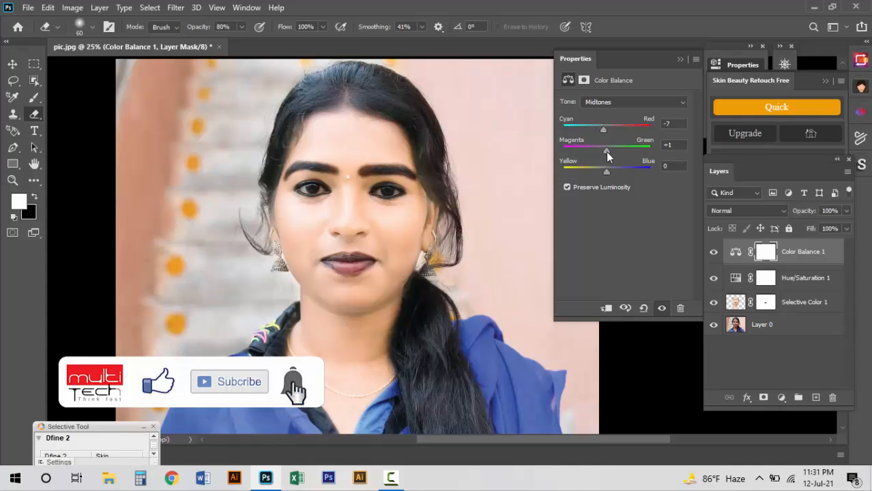
left_click(679, 60)
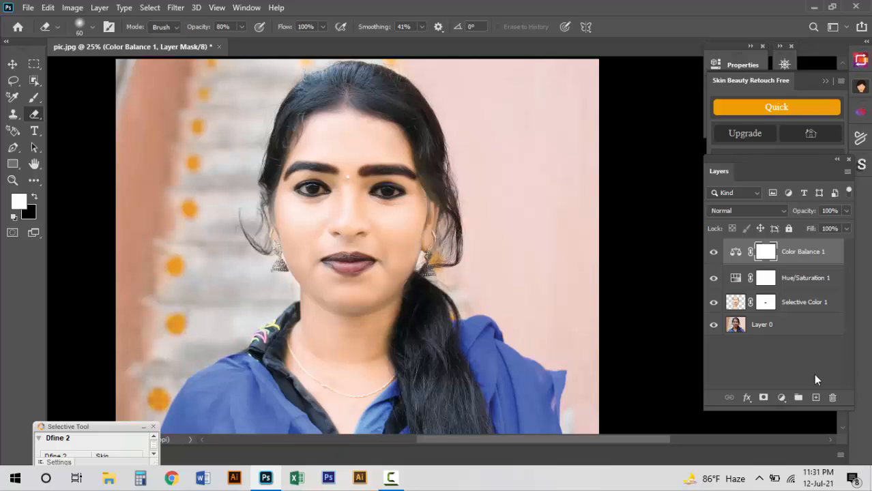
Merge the Color Balance 1, Hue/Saturation 1 and Selective Color 1 layers into one layer.
left_click(805, 309, "shift")
right_click(804, 307)
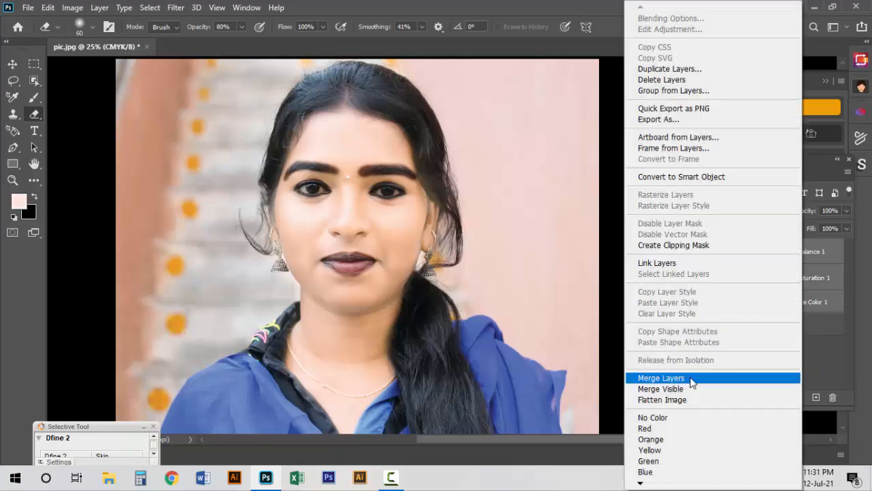
left_click(689, 377)
Compare the portrait with and without the merged retouch layer above Layer 0.
left_click(714, 251)
left_click(714, 251)
left_click(715, 252)
left_click(714, 251)
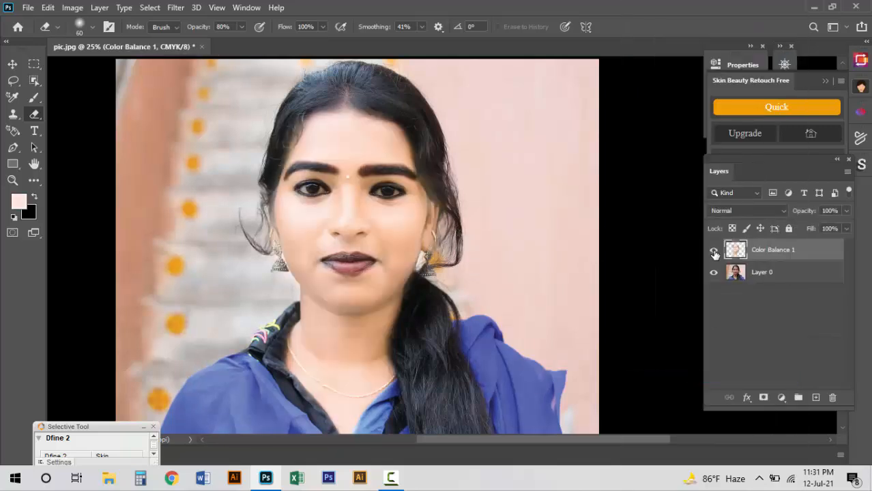
left_click(715, 252)
left_click(714, 251)
left_click(714, 251)
left_click(715, 252)
left_click(715, 252)
left_click(715, 252)
Add a new empty layer above the retouch and set the foreground color to orange ff6f2a.
left_click(816, 399)
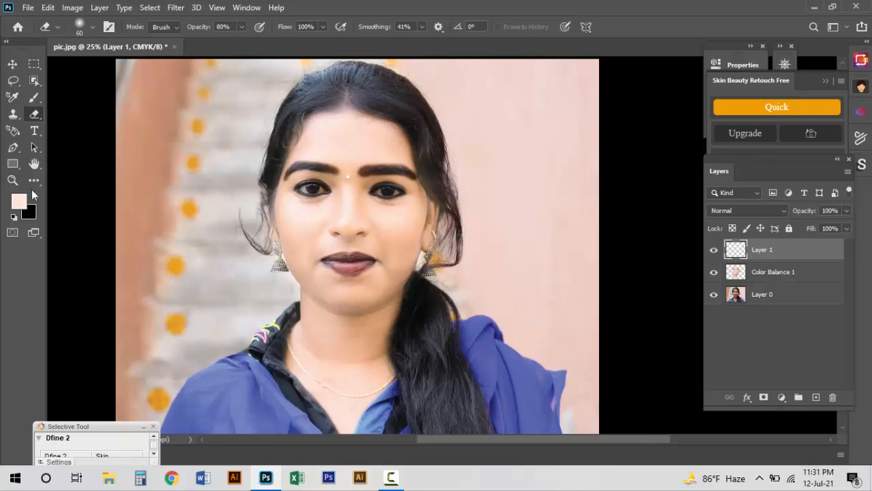
left_click(18, 203)
left_click_drag(357, 166, 403, 85)
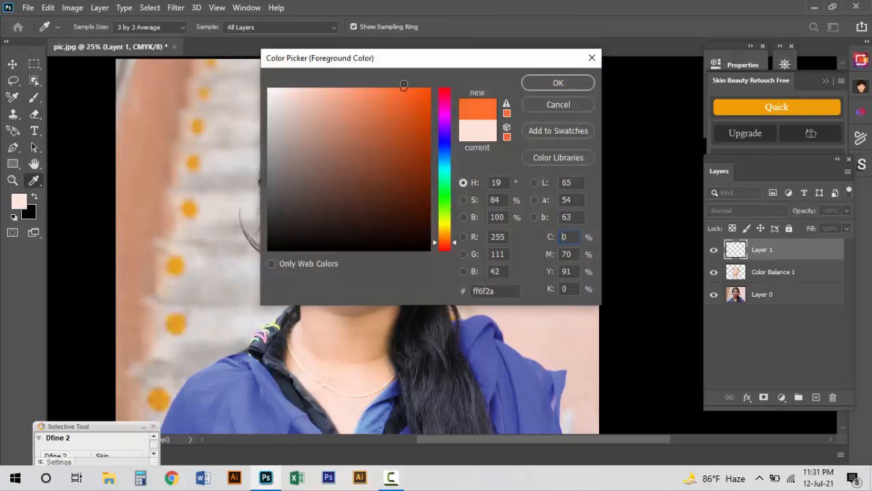
left_click(557, 83)
Choose the Brush tool with the Soft Round Pressure Size preset for painting the lips.
key("e")
scroll(328, 259, "up", 3)
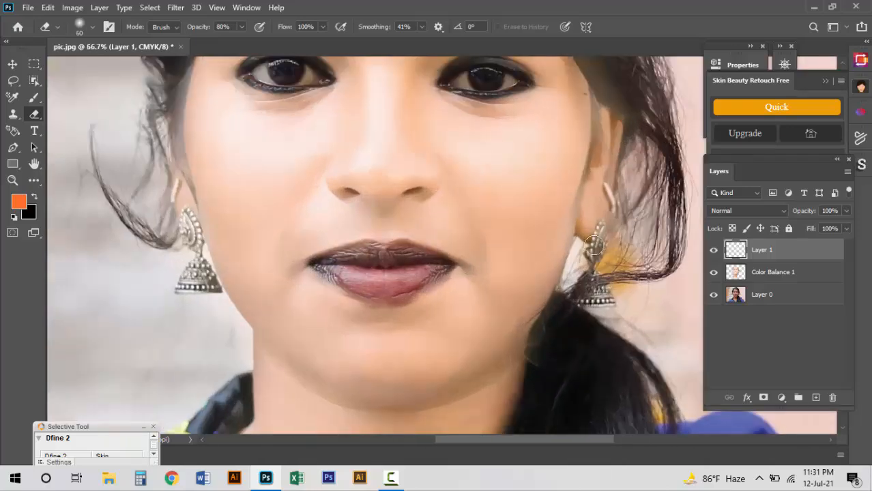
scroll(398, 241, "up", 1)
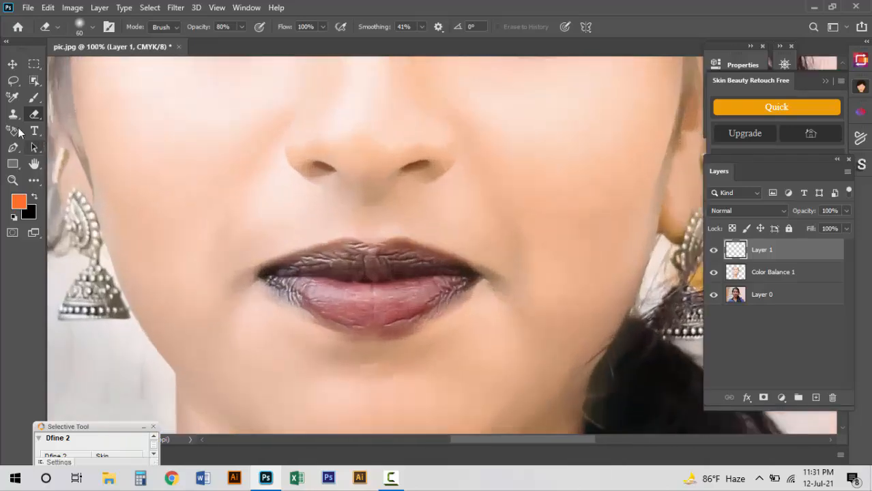
left_click(34, 98)
left_click(87, 26)
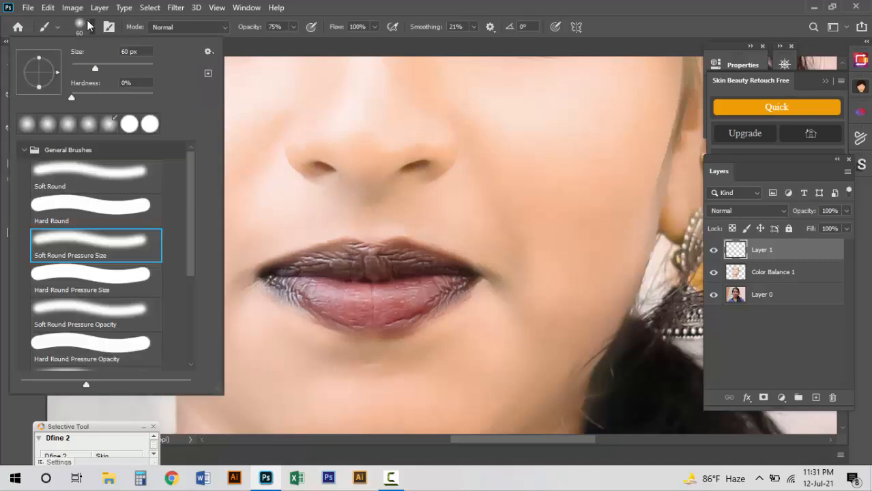
scroll(116, 300, "down", 3)
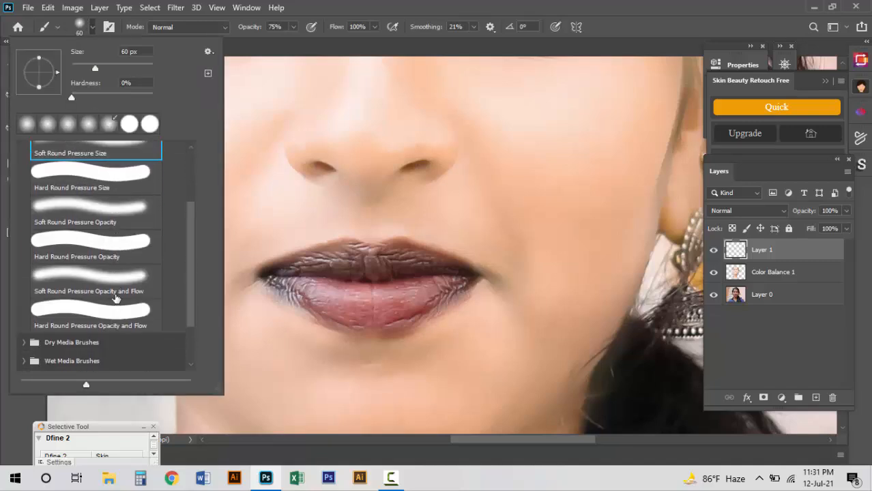
scroll(116, 301, "up", 3)
double_click(119, 241)
scroll(402, 282, "up", 2)
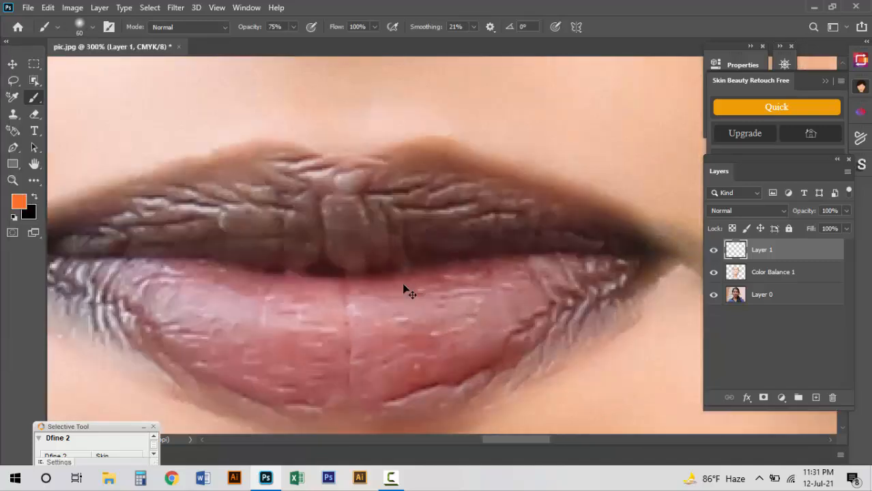
Paint orange at 100% opacity over the right corner and the middle of the lips on Layer 1, undoing the first 75% opacity stroke.
left_click_drag(604, 244, 496, 201)
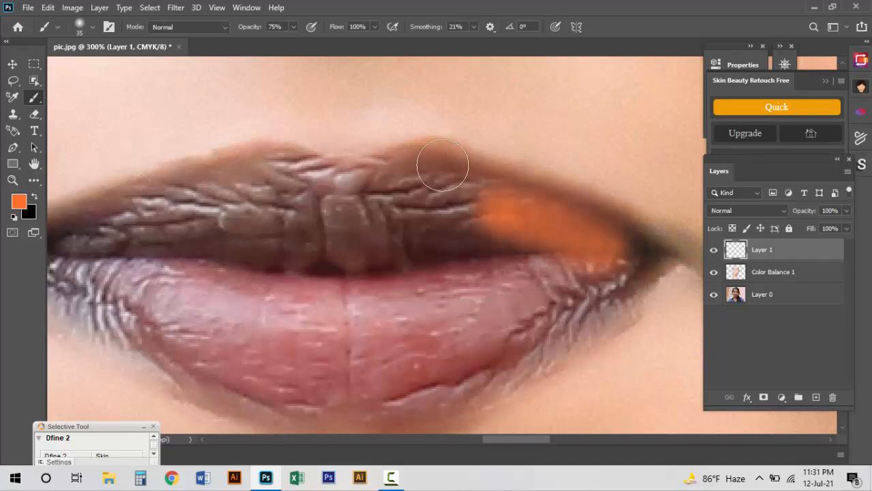
key("ctrl+z")
mouse_move(573, 241)
left_mouse_down()
mouse_move(617, 257)
mouse_move(623, 250)
mouse_move(655, 256)
mouse_move(640, 245)
mouse_move(660, 254)
mouse_move(527, 192)
mouse_move(436, 168)
mouse_move(434, 158)
mouse_move(598, 219)
mouse_move(434, 184)
mouse_move(517, 231)
mouse_move(522, 251)
mouse_move(219, 268)
mouse_move(551, 260)
mouse_move(292, 304)
mouse_move(521, 275)
mouse_move(265, 228)
mouse_move(186, 277)
mouse_move(341, 335)
mouse_move(568, 282)
left_mouse_up()
key("bracketleft")
key("bracketleft")
key("bracketleft")
left_click(654, 256)
key("bracketright")
key("bracketright")
key("bracketright")
key("bracketright")
key("bracketright")
key("bracketright")
key("space")
left_click_drag(302, 272, 487, 275)
mouse_move(417, 275)
left_mouse_down()
mouse_move(286, 268)
mouse_move(468, 322)
mouse_move(433, 341)
mouse_move(318, 296)
mouse_move(449, 226)
mouse_move(585, 214)
left_mouse_up()
Paint the upper lip's edge and the left corner of the mouth orange with a 20 px brush.
key("bracketleft")
key("bracketleft")
key("bracketleft")
key("bracketleft")
key("bracketleft")
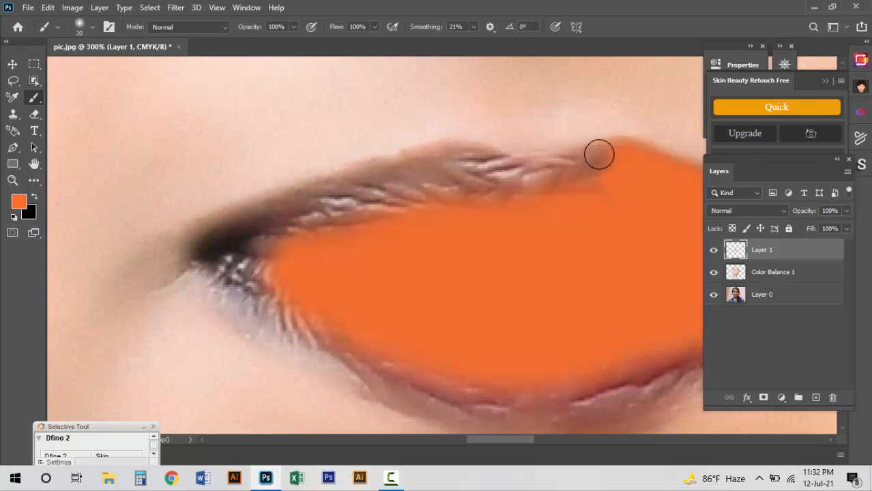
mouse_move(590, 166)
left_mouse_down()
mouse_move(546, 187)
mouse_move(580, 191)
mouse_move(578, 166)
mouse_move(511, 179)
mouse_move(466, 160)
mouse_move(536, 191)
mouse_move(445, 170)
mouse_move(332, 197)
mouse_move(449, 162)
left_mouse_up()
mouse_move(327, 198)
left_mouse_down()
mouse_move(226, 228)
mouse_move(202, 250)
mouse_move(216, 276)
mouse_move(372, 368)
mouse_move(320, 357)
mouse_move(261, 327)
mouse_move(219, 278)
mouse_move(245, 243)
mouse_move(223, 249)
mouse_move(443, 188)
mouse_move(484, 187)
mouse_move(360, 212)
mouse_move(599, 206)
left_mouse_up()
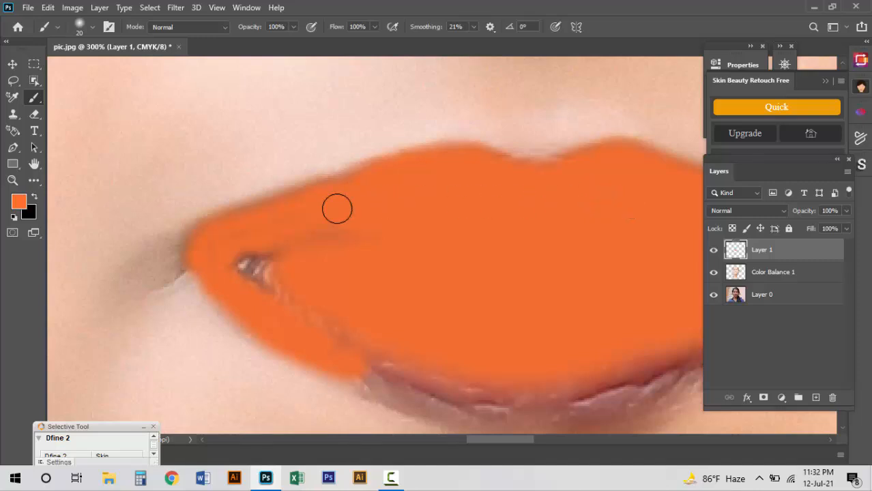
mouse_move(345, 215)
left_mouse_down()
mouse_move(251, 257)
mouse_move(316, 309)
left_mouse_up()
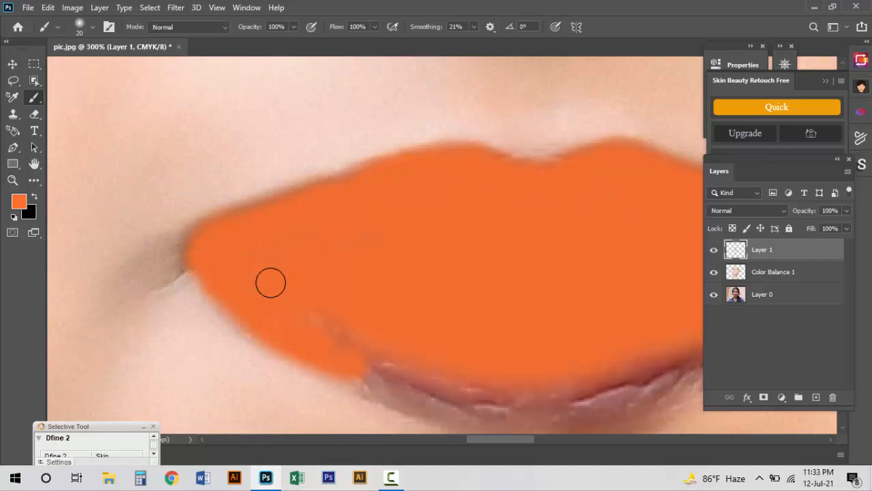
Fill the rest of the lower lip with orange along its bottom edge using a 25 px brush.
scroll(305, 273, "down", 2)
key("p")
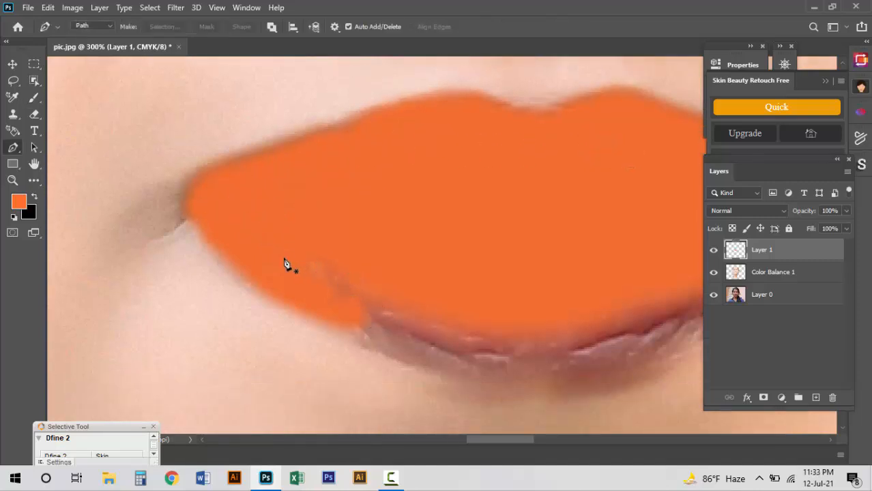
left_click(34, 97)
mouse_move(430, 316)
left_mouse_down()
mouse_move(544, 336)
mouse_move(410, 316)
mouse_move(373, 329)
mouse_move(460, 357)
left_mouse_up()
mouse_move(341, 305)
left_mouse_down()
mouse_move(522, 367)
mouse_move(652, 357)
left_mouse_up()
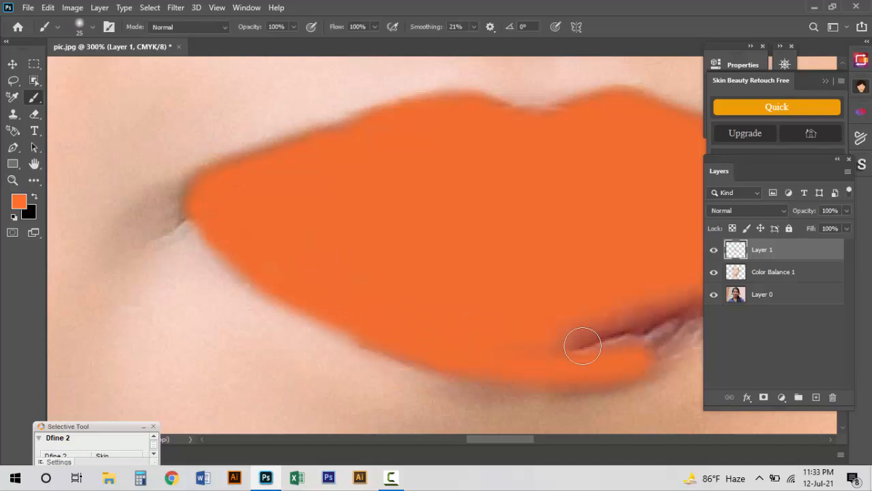
mouse_move(642, 304)
left_mouse_down()
mouse_move(416, 297)
mouse_move(445, 294)
left_mouse_up()
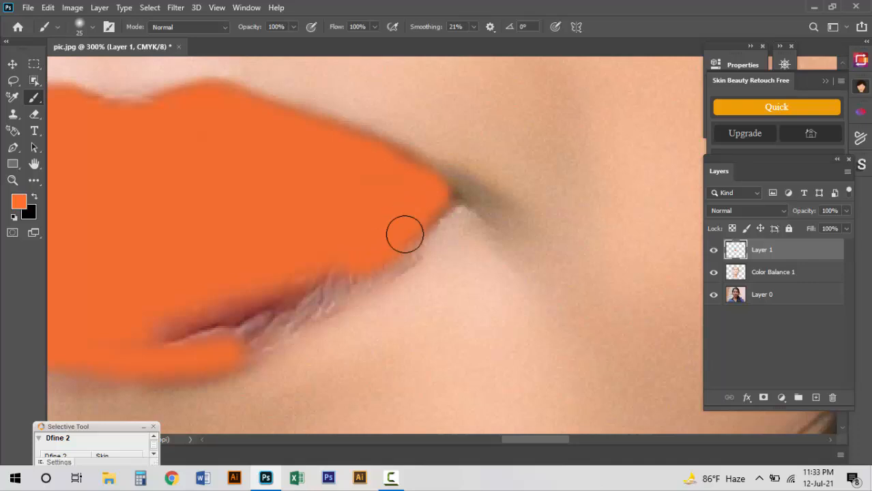
left_click_drag(404, 234, 239, 333)
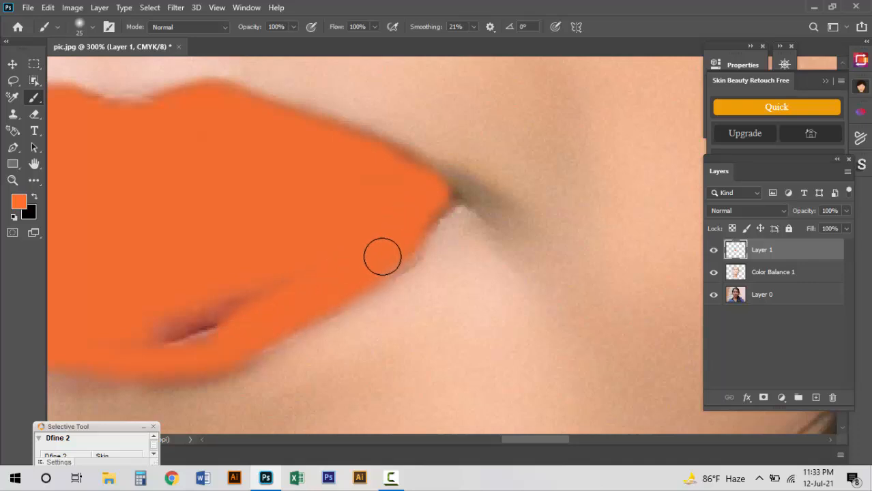
mouse_move(382, 257)
left_mouse_down()
mouse_move(142, 344)
mouse_move(307, 262)
mouse_move(165, 337)
mouse_move(119, 314)
mouse_move(114, 333)
mouse_move(463, 363)
left_mouse_up()
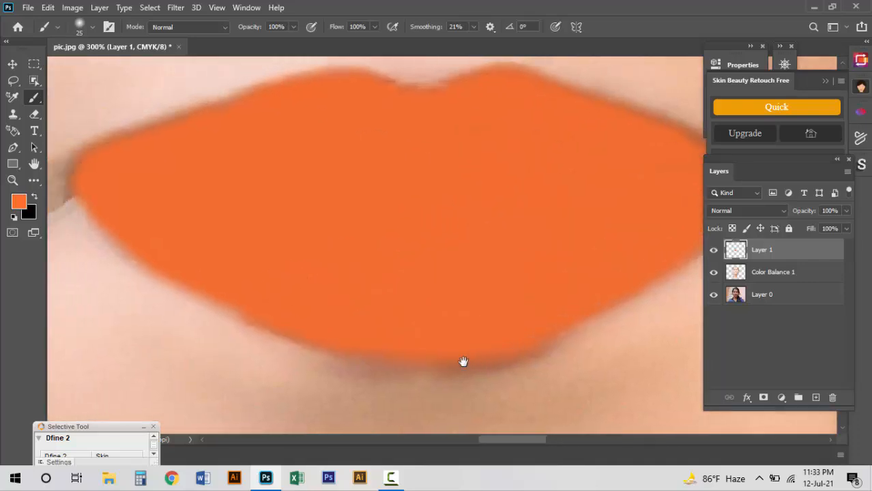
Set the blend mode of the painted lip layer, Layer 1, to Multiply.
left_click(475, 225, "ctrl+alt")
left_click(475, 225, "ctrl+alt")
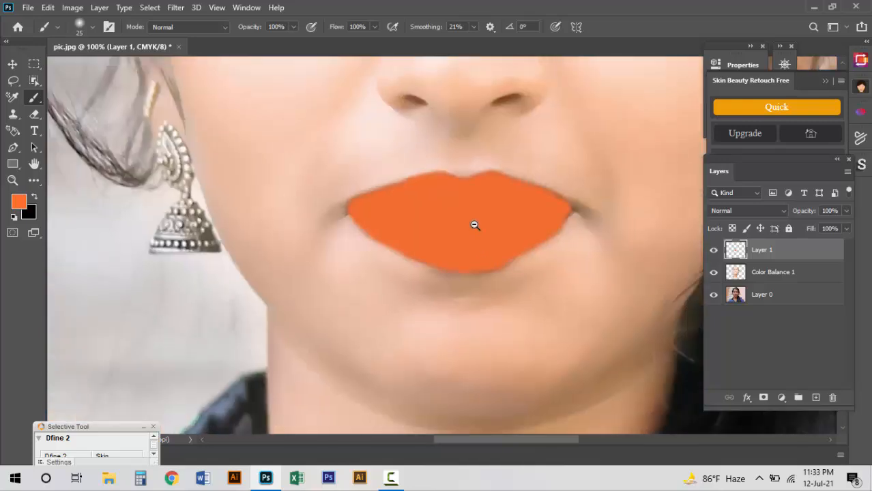
left_click(747, 211)
left_click(727, 193)
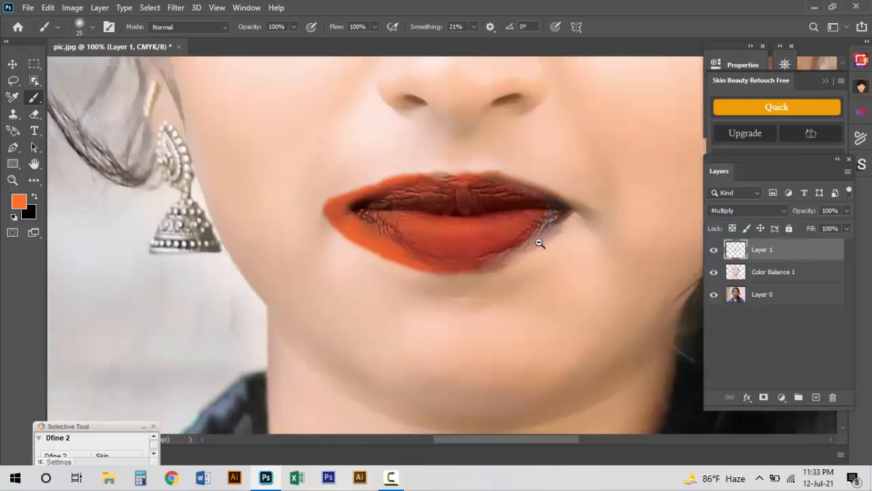
left_click(513, 246, "ctrl+alt")
left_click(514, 246, "ctrl+alt")
left_click(514, 246, "ctrl+alt")
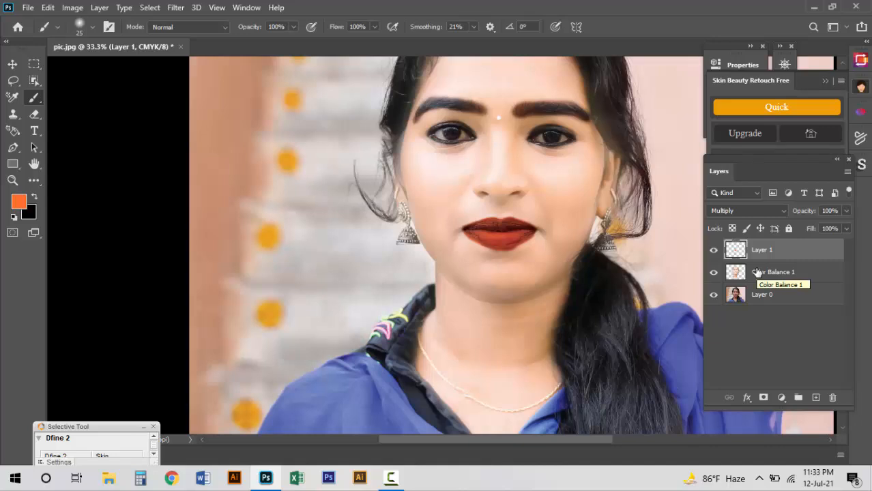
Convert the image to RGB Color mode while keeping the layers separate.
left_click(72, 8)
mouse_move(81, 21)
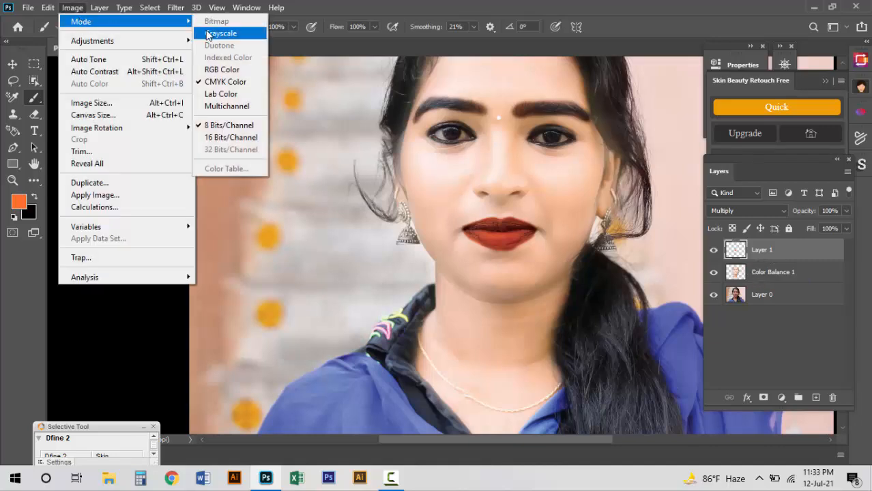
left_click(218, 71)
left_click(541, 184)
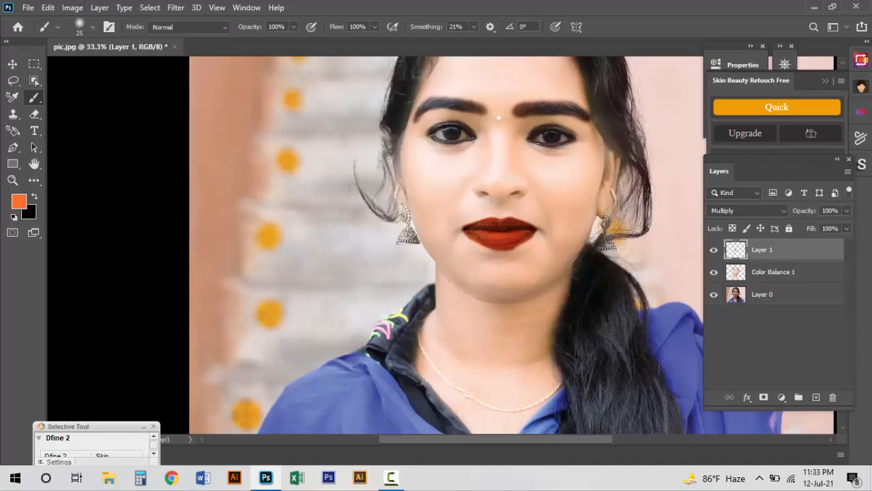
Shift the lip layer's Hue to -36 with Hue/Saturation and lower its opacity to 83%.
left_click(48, 8)
mouse_move(61, 7)
mouse_move(92, 40)
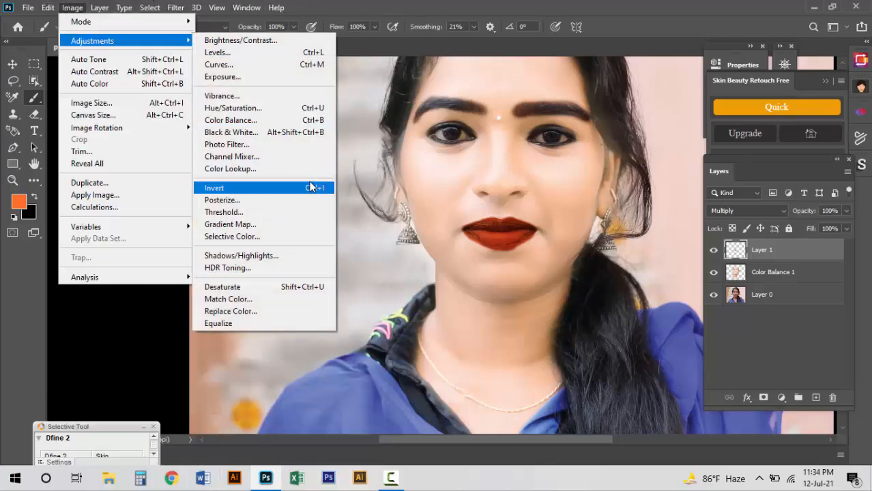
left_click(225, 107)
left_click_drag(685, 158, 663, 159)
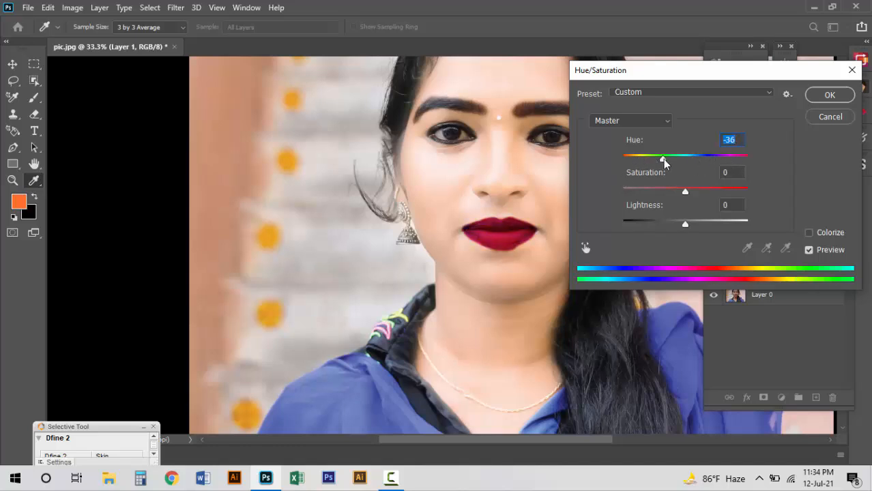
left_click(819, 96)
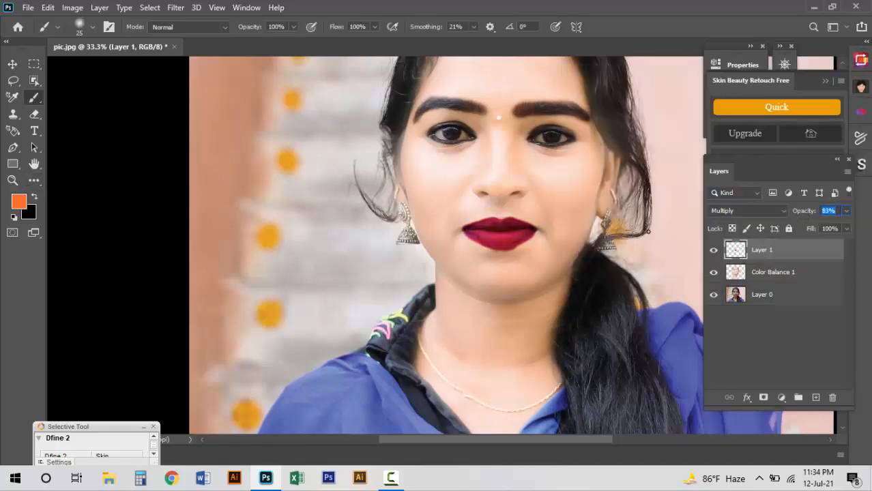
Erase the lip color spilling past the lower lip's edge with a 60 px Eraser at 80% opacity.
left_click(574, 196, "alt")
left_click(425, 240, "ctrl")
left_click(396, 286, "ctrl")
left_click(385, 297, "ctrl")
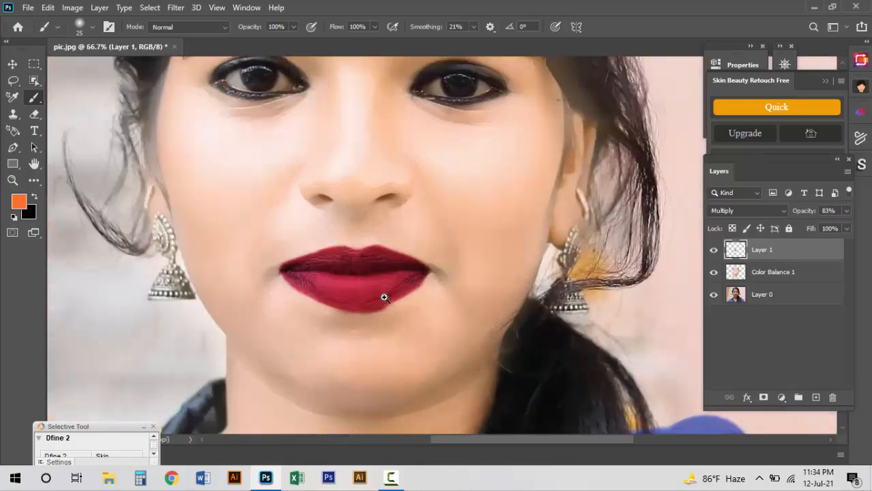
left_click(368, 298, "ctrl")
left_click(362, 298, "ctrl")
left_click(34, 114)
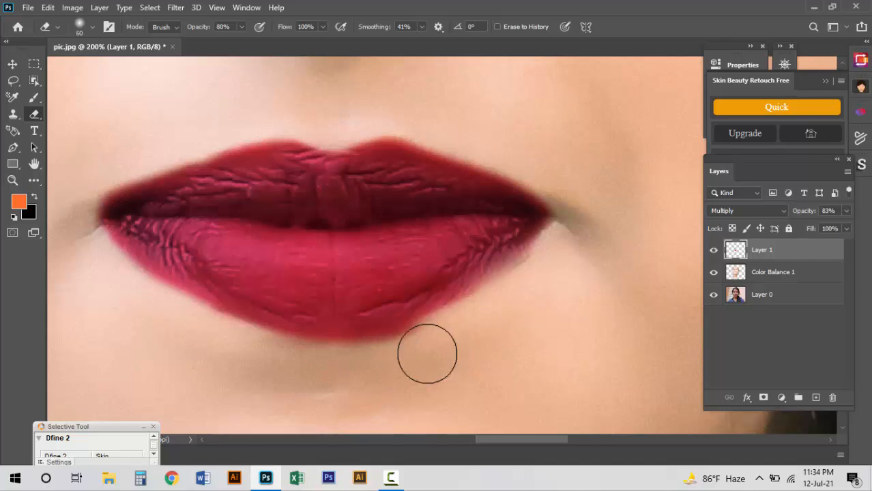
left_click_drag(148, 298, 161, 327)
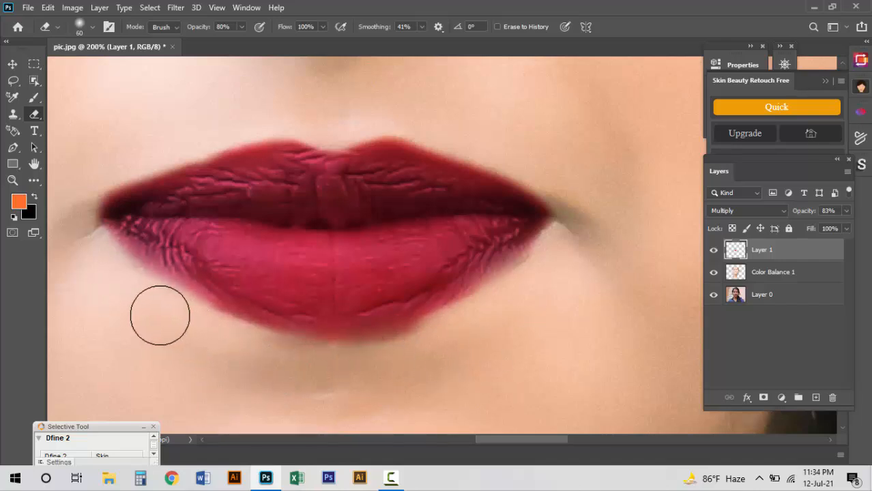
left_click(385, 255, "alt")
left_click(385, 256, "alt")
left_click(385, 256, "alt")
left_click(386, 255, "alt")
left_click(385, 255, "alt")
key("v")
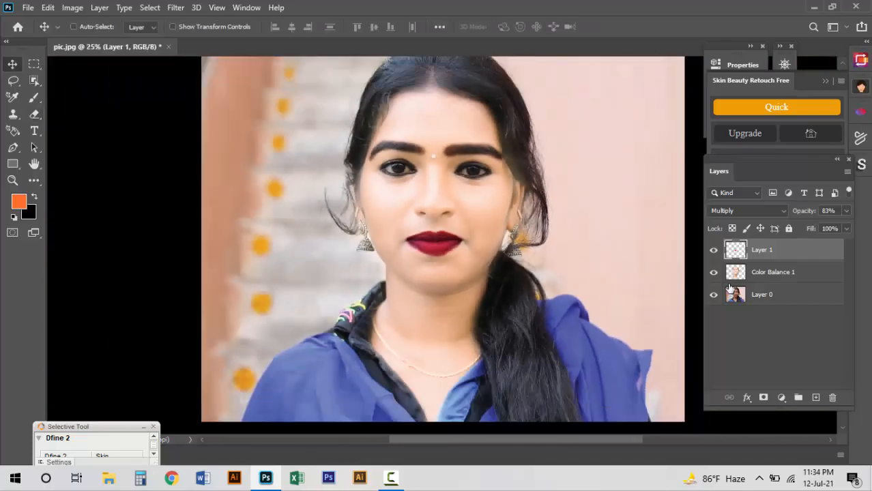
Try to merge the lip layer, Layer 1, with Color Balance 1.
right_click(765, 273)
left_click(649, 378)
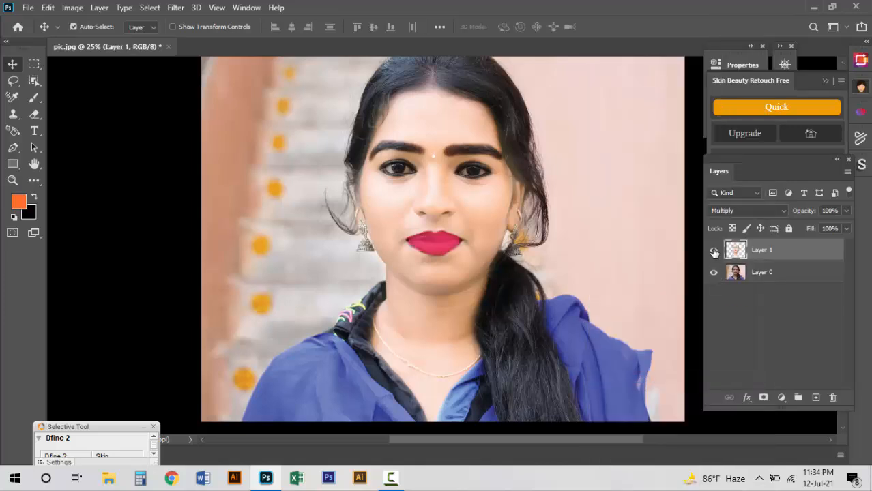
key("ctrl+z")
Duplicate Layer 0 and reorder the layers so the copy is at the top, with Color Balance 1 directly beneath it.
left_click(764, 299)
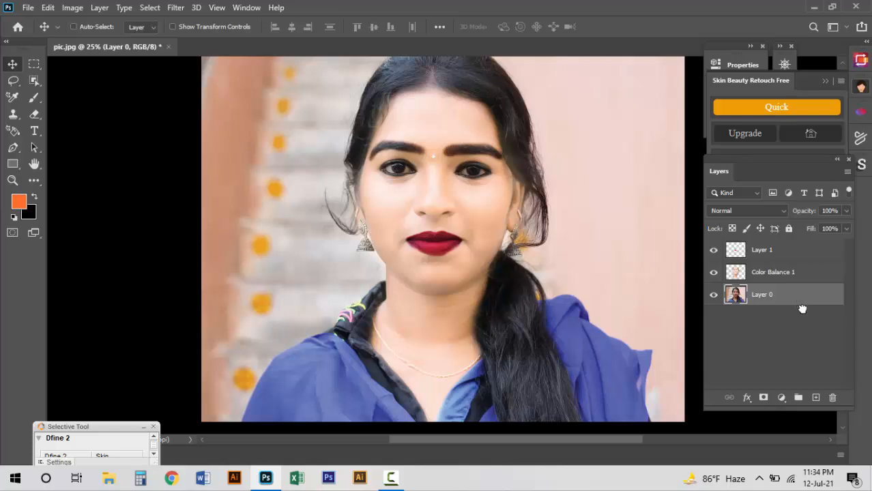
left_click_drag(803, 309, 816, 397)
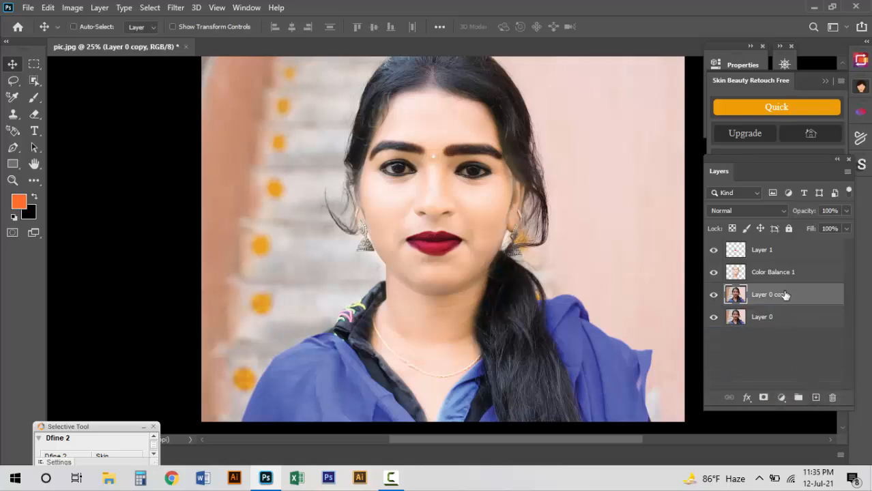
left_click_drag(786, 249, 784, 244)
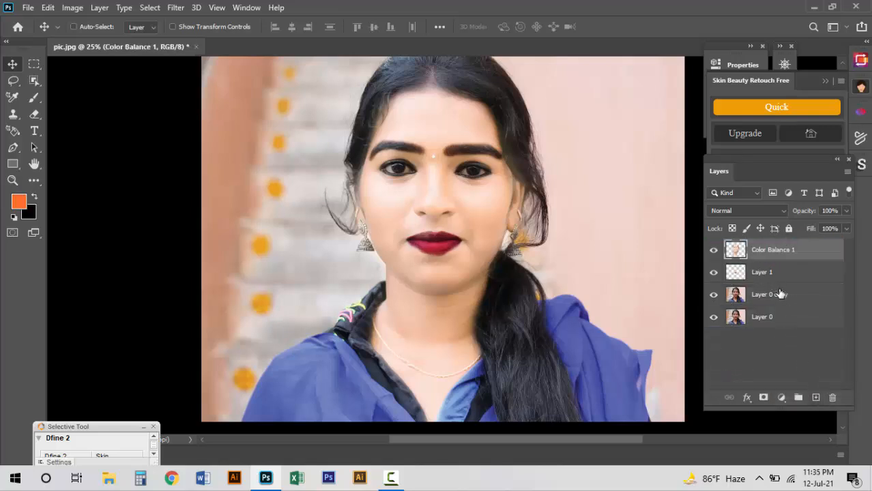
left_click_drag(780, 293, 778, 239)
left_click_drag(782, 273, 781, 247)
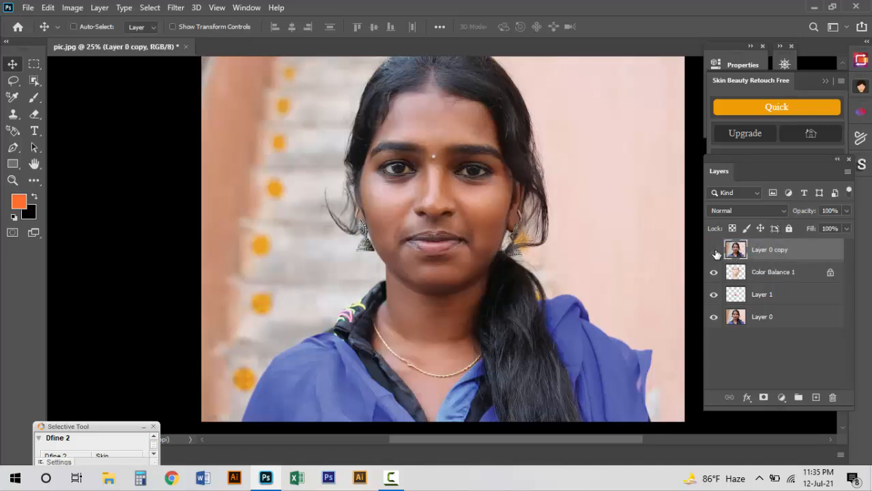
Remove the lock from the Color Balance 1 layer, leaving its layer style unchanged.
left_click(822, 274)
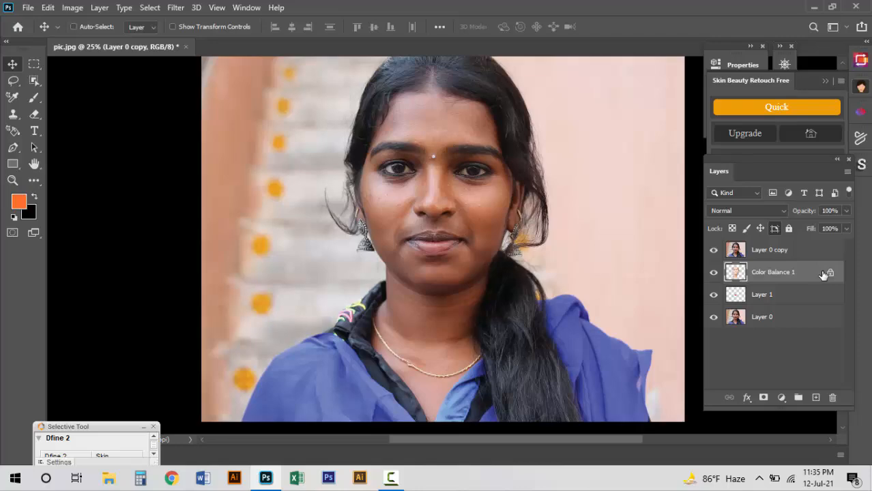
double_click(824, 273)
left_click(795, 92)
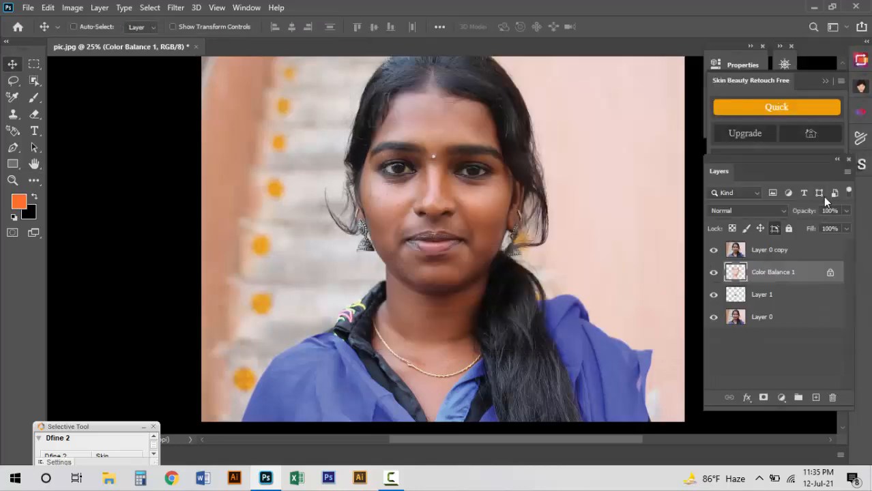
double_click(733, 253)
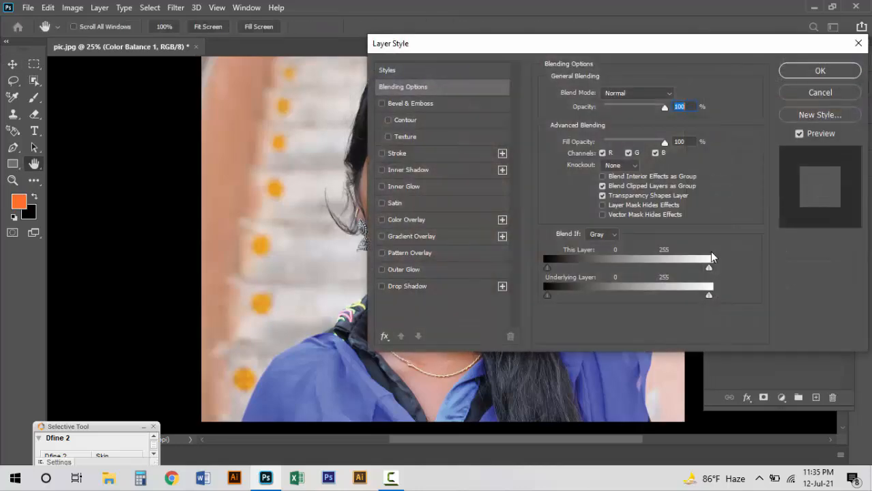
left_click(805, 92)
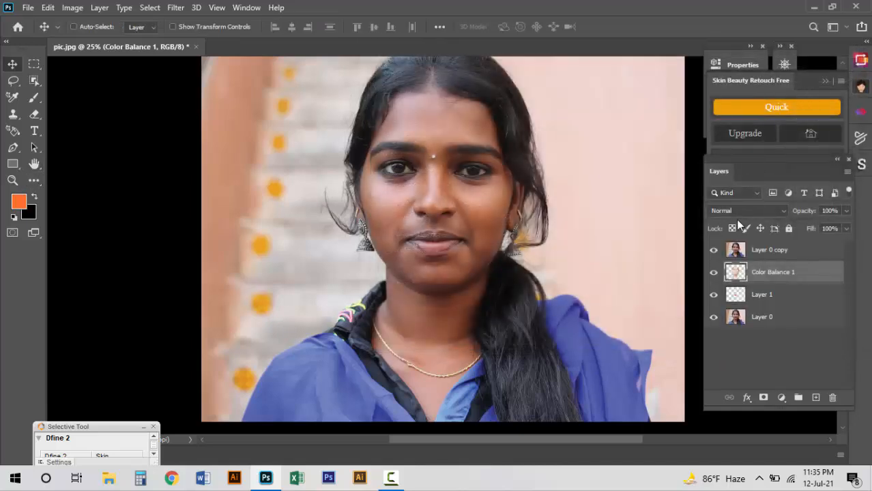
Toggle the Layer 0 copy's visibility repeatedly to compare the original with the retouch, and leave it hidden.
left_click(715, 251)
left_click(715, 251)
left_click(715, 251)
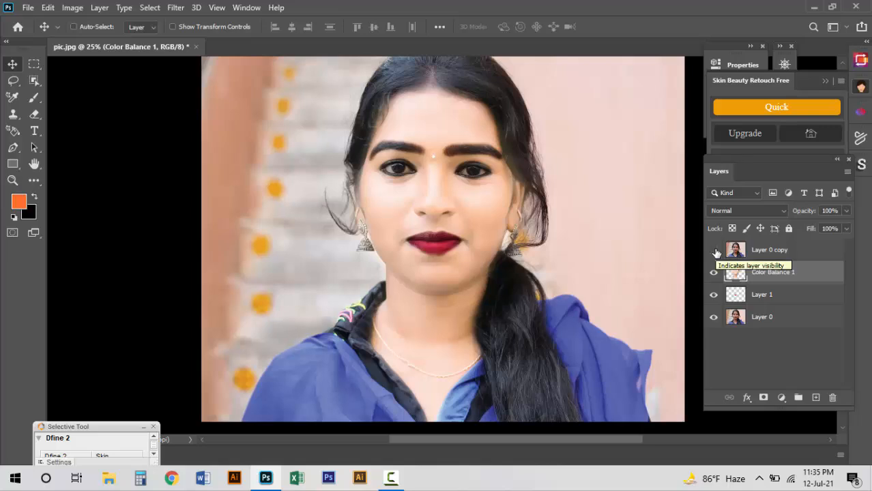
left_click(715, 251)
left_click(715, 251)
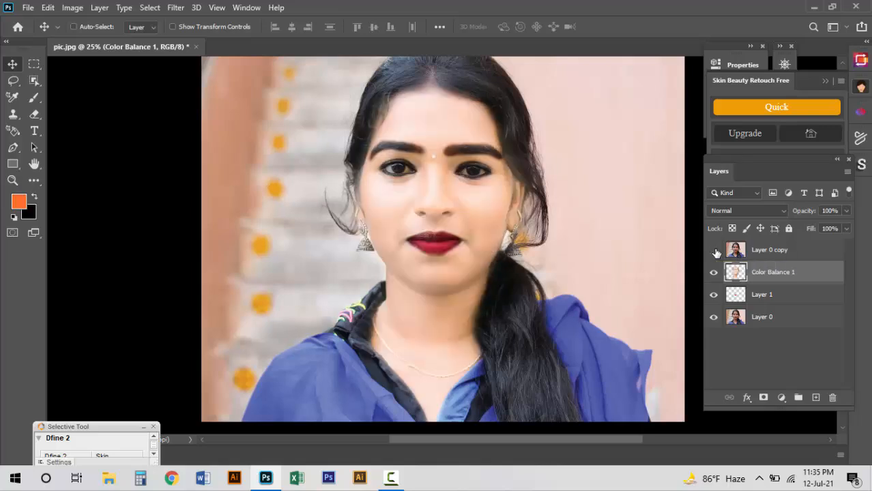
left_click(715, 252)
left_click(716, 252)
left_click(715, 252)
left_click(716, 252)
left_click(715, 251)
Try to select the subject's blue clothing on Layer 0 with the Object Selection tool.
left_click(769, 317)
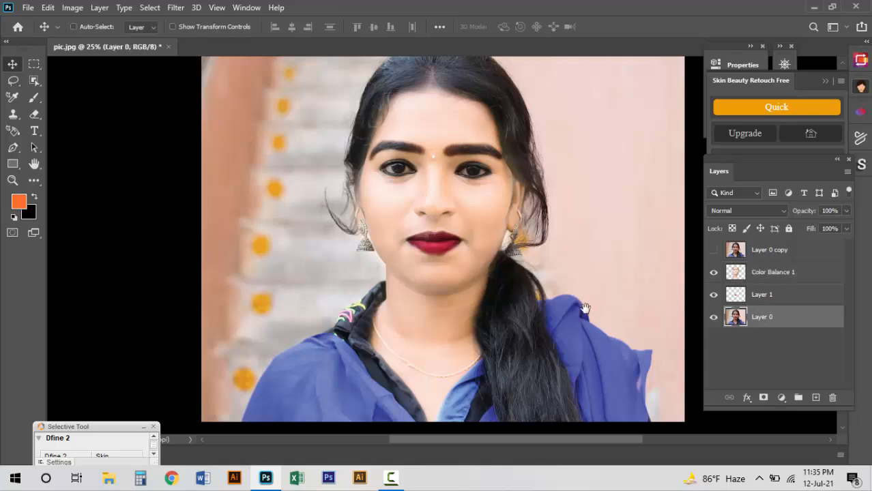
left_click_drag(584, 308, 528, 253)
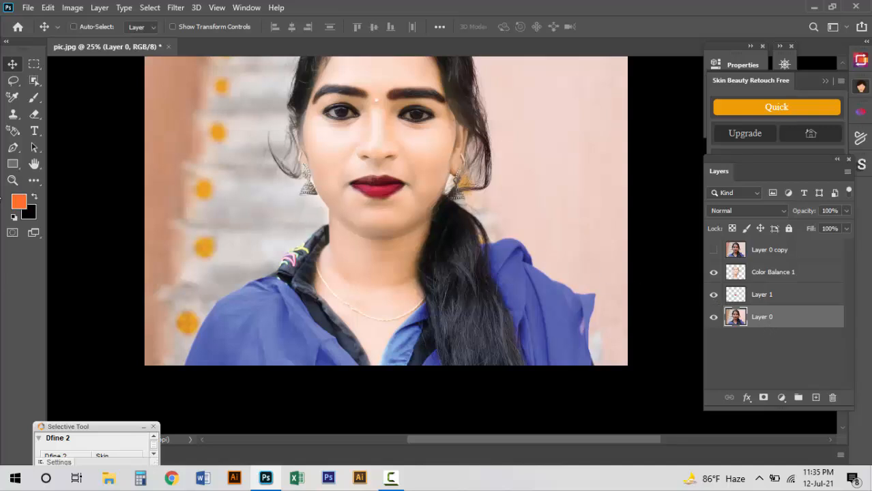
left_click(34, 82)
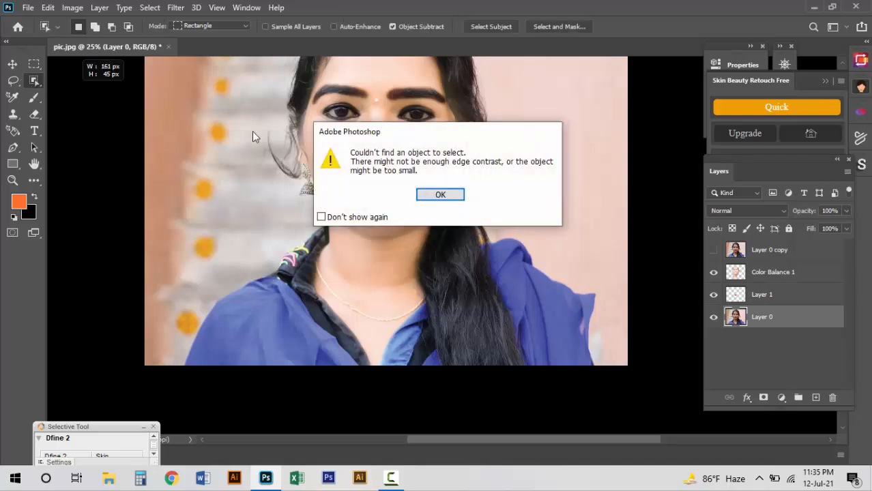
left_click(442, 195)
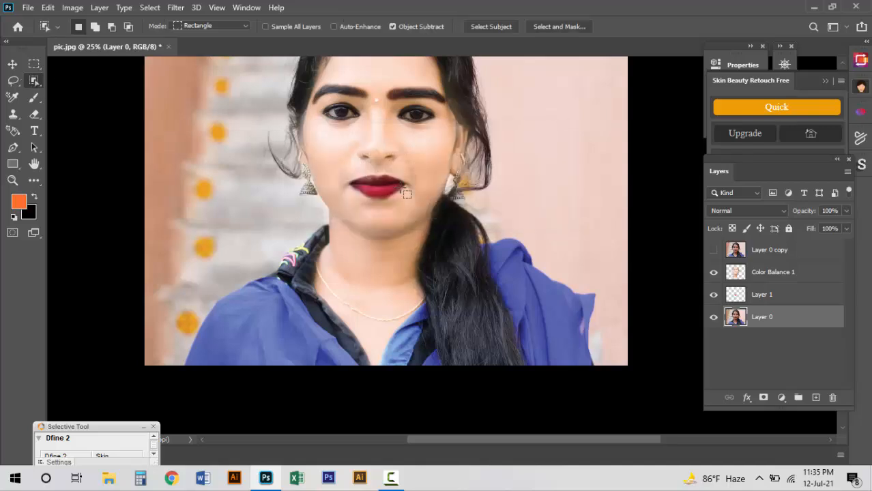
Try to select the blue shawl using the Quick Selection and Object Selection tools.
right_click(30, 85)
left_click(72, 93)
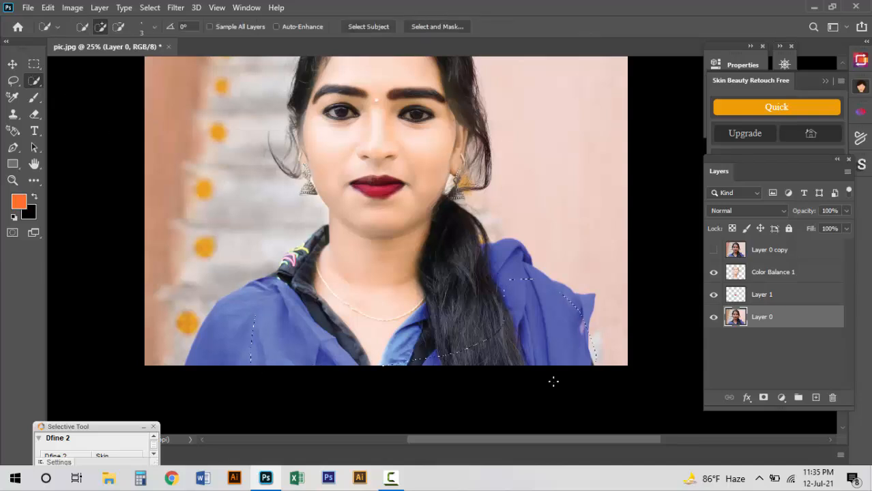
left_click_drag(593, 461, 567, 326)
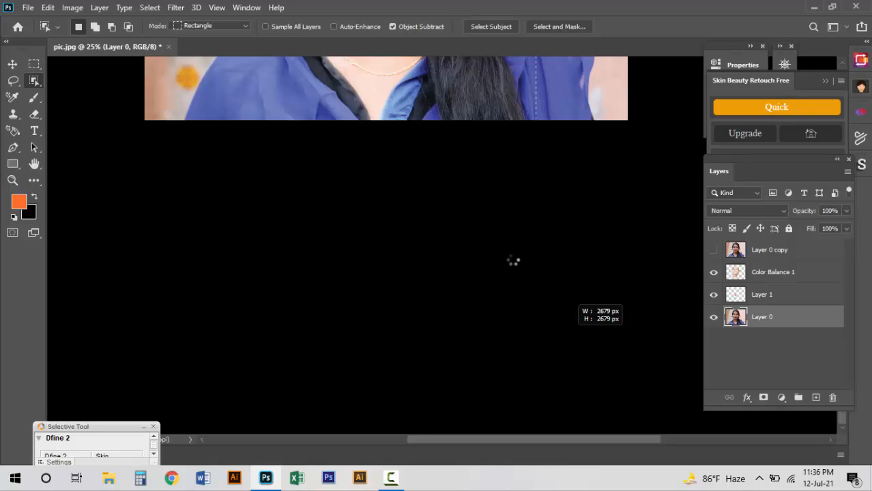
left_click(442, 195)
scroll(473, 208, "up", 5)
scroll(563, 235, "up", 3)
right_click(34, 81)
left_click(72, 94)
left_click_drag(422, 135, 537, 285)
Select the part of the blue shawl to the right of the hair with the Lasso tool, adding its upper fold and outer edge.
left_click(13, 81)
left_click_drag(373, 82, 399, 174)
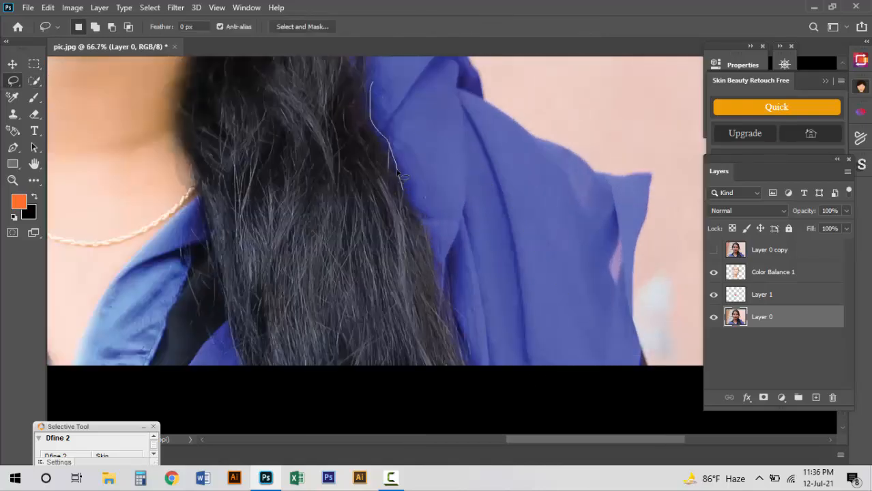
mouse_move(639, 341)
left_mouse_down()
mouse_move(639, 230)
mouse_move(585, 343)
left_mouse_up()
mouse_move(374, 176)
left_mouse_down("shift")
mouse_move(331, 139)
mouse_move(373, 133)
mouse_move(466, 191)
mouse_move(390, 158)
left_mouse_up("shift")
mouse_move(349, 152)
left_mouse_down("shift")
mouse_move(382, 199)
mouse_move(396, 163)
left_mouse_up("shift")
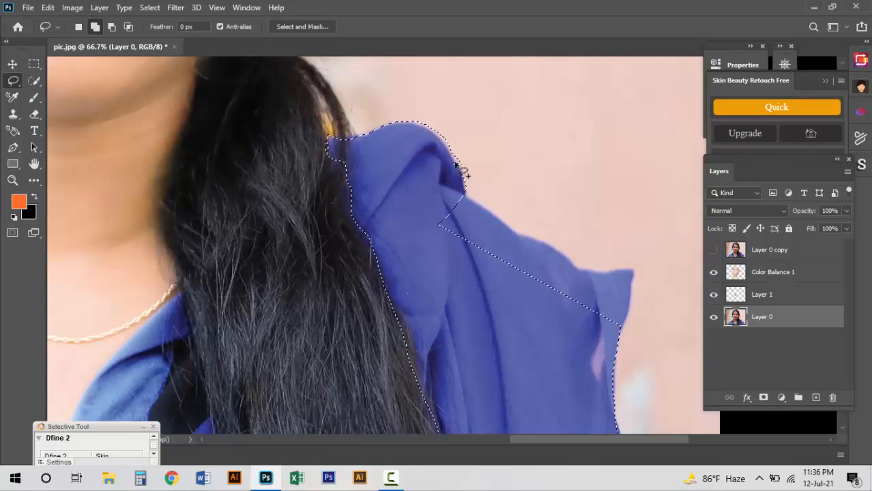
mouse_move(626, 306)
left_mouse_down("shift")
mouse_move(619, 331)
mouse_move(628, 266)
mouse_move(562, 259)
mouse_move(467, 194)
left_mouse_up("shift")
Add the shawl on the left of the image and the blue collar under the necklace to the lasso selection.
mouse_move(211, 370)
left_mouse_down()
mouse_move(415, 290)
mouse_move(767, 309)
left_mouse_up()
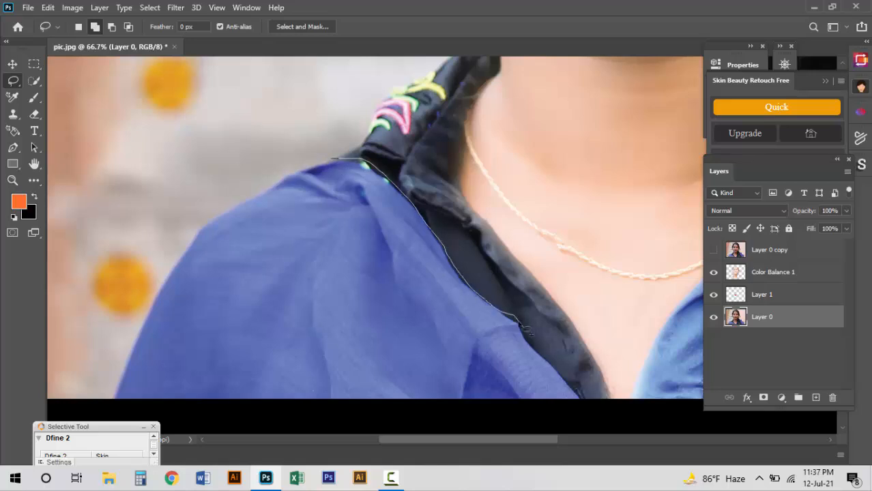
mouse_move(521, 324)
left_mouse_down("shift")
mouse_move(158, 413)
mouse_move(176, 262)
mouse_move(332, 159)
left_mouse_up("shift")
left_click_drag(654, 306, 344, 215)
mouse_move(446, 186)
left_mouse_down("shift")
mouse_move(353, 316)
mouse_move(432, 141)
mouse_move(447, 182)
left_mouse_up("shift")
Refine the selection along the blue collar's edge by adding and subtracting small lasso areas beside the skin and necklace.
mouse_move(318, 313)
left_mouse_down("alt")
mouse_move(343, 232)
mouse_move(330, 199)
mouse_move(321, 279)
mouse_move(326, 265)
left_mouse_up("alt")
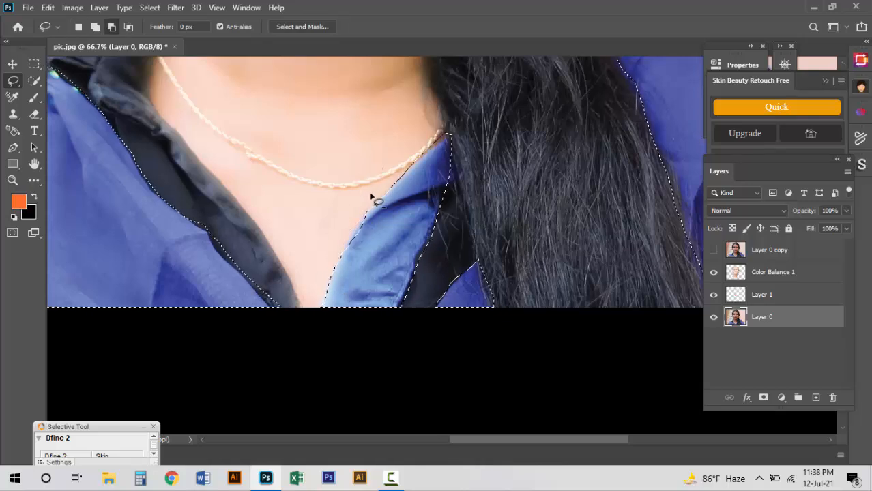
left_click_drag(372, 197, 363, 215, "alt")
left_click_drag(455, 117, 447, 129, "alt")
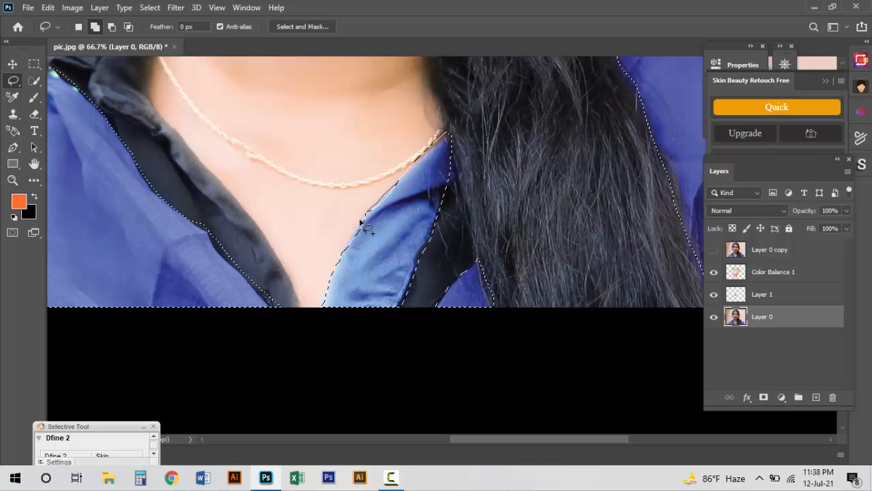
left_click_drag(391, 220, 404, 187, "shift")
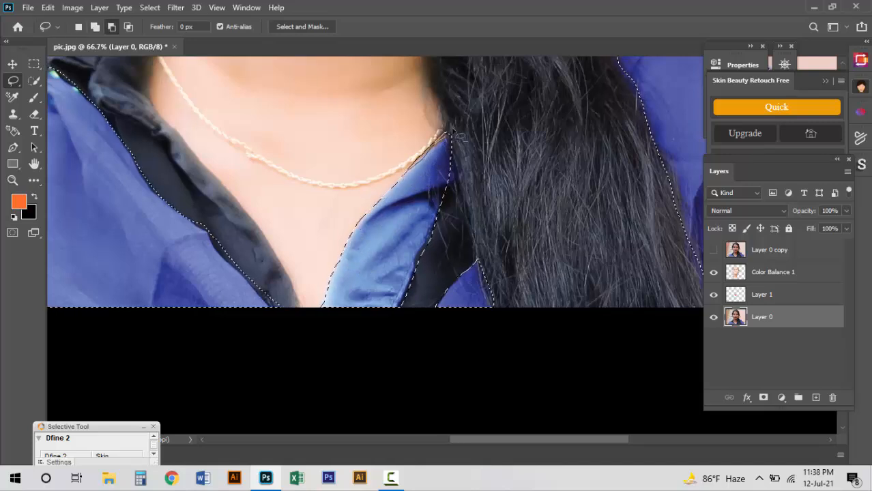
left_click(489, 230, "alt")
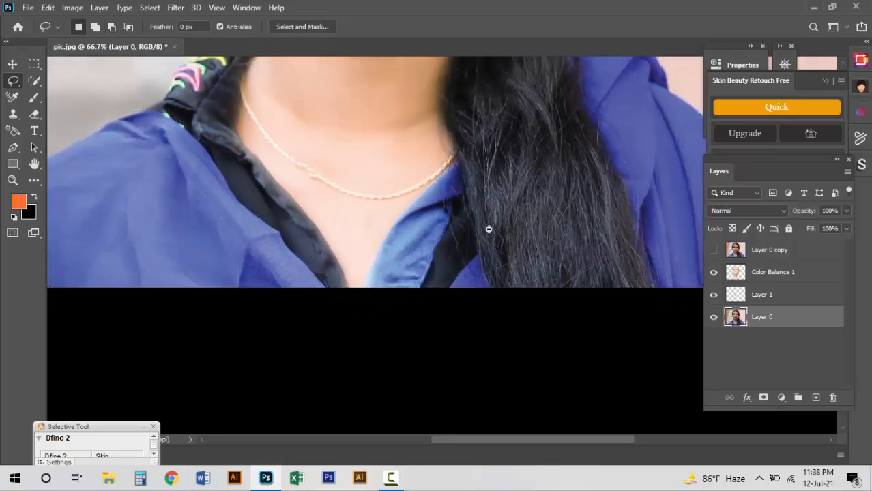
left_click(489, 230, "alt")
left_click(488, 230, "alt")
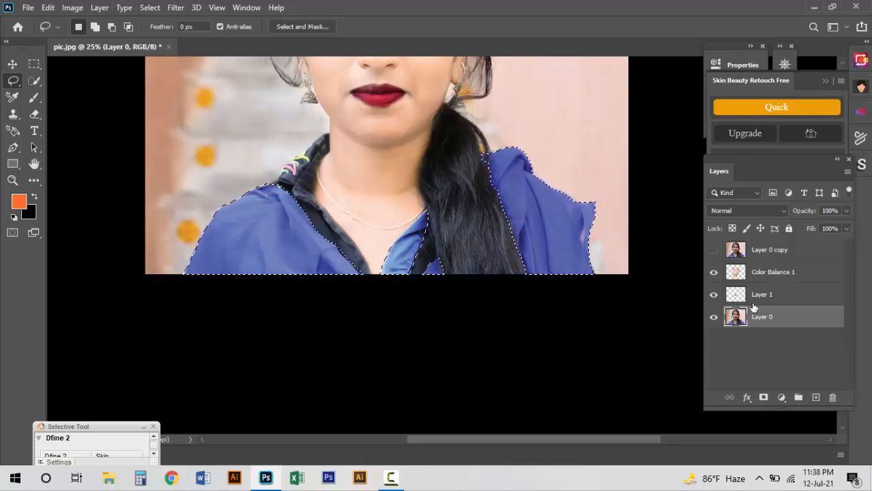
Move the lip layer, Layer 1, above Color Balance 1 and check its effect by toggling its visibility.
left_click_drag(778, 298, 792, 270)
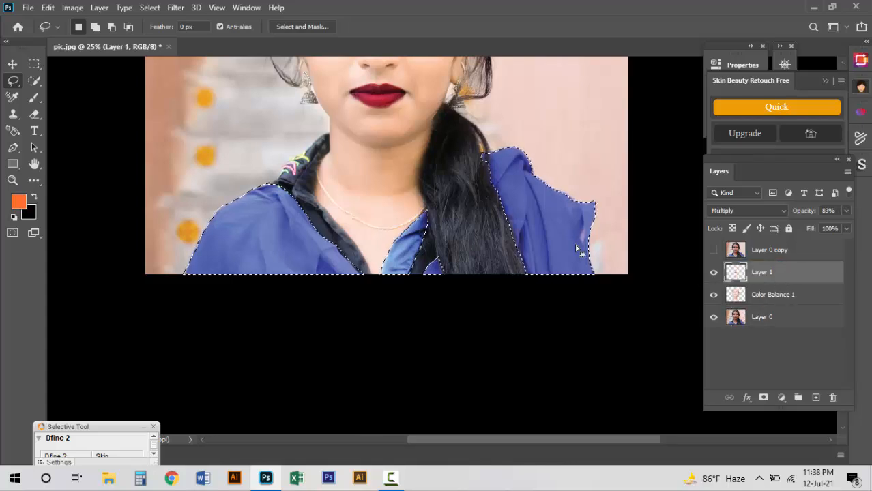
scroll(536, 238, "up", 1)
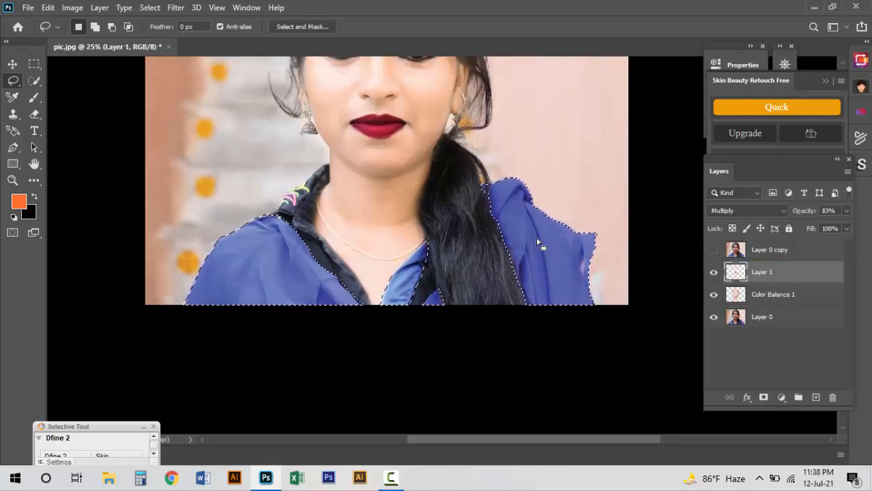
left_click(713, 273)
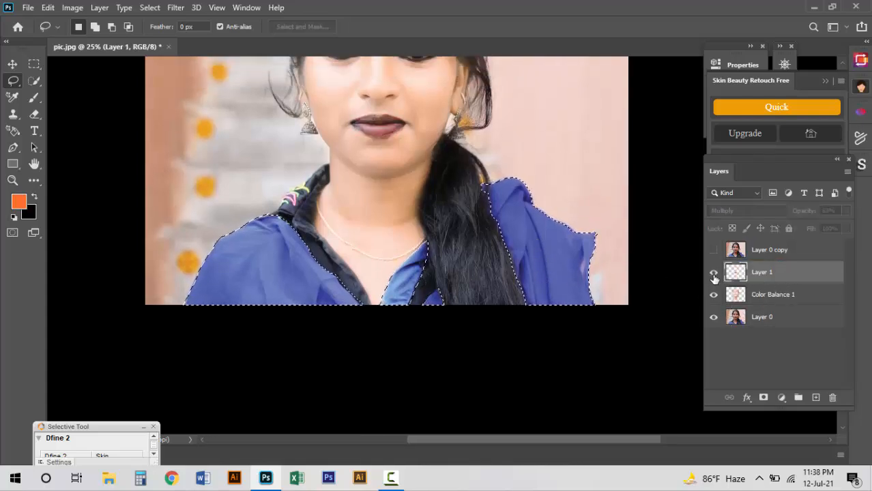
Feather the clothing selection by 10 pixels.
left_click(171, 9)
mouse_move(150, 8)
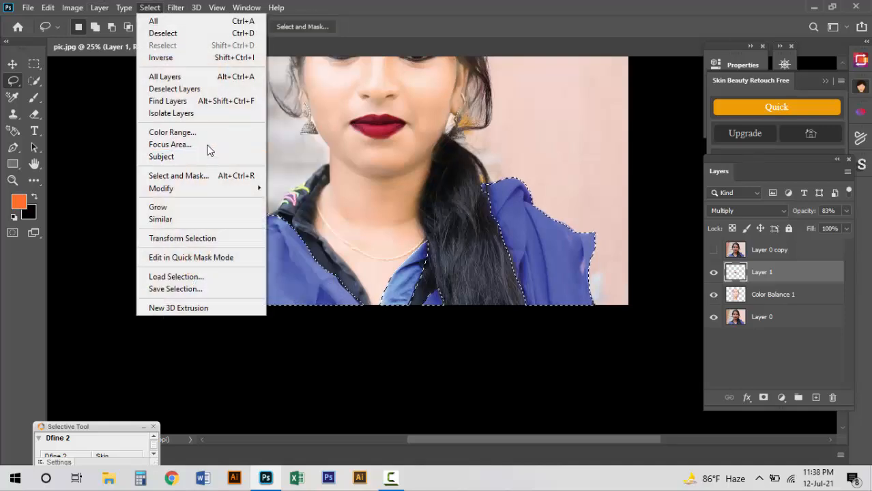
mouse_move(211, 188)
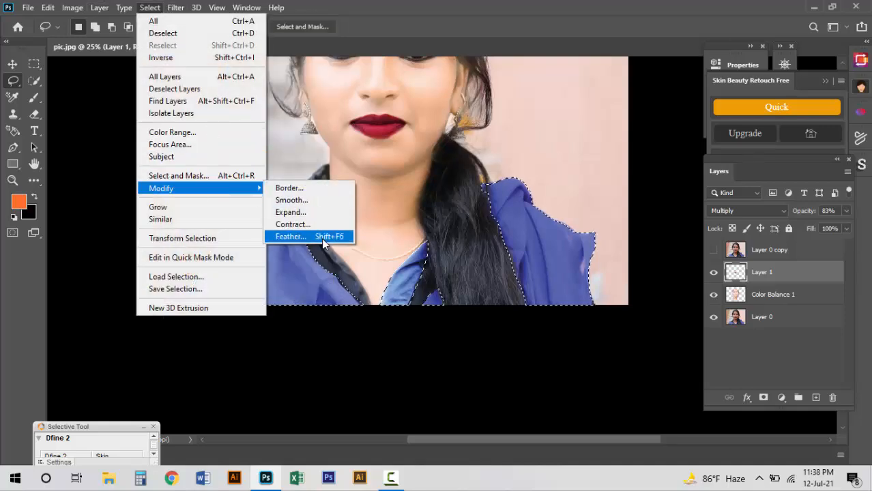
left_click(322, 238)
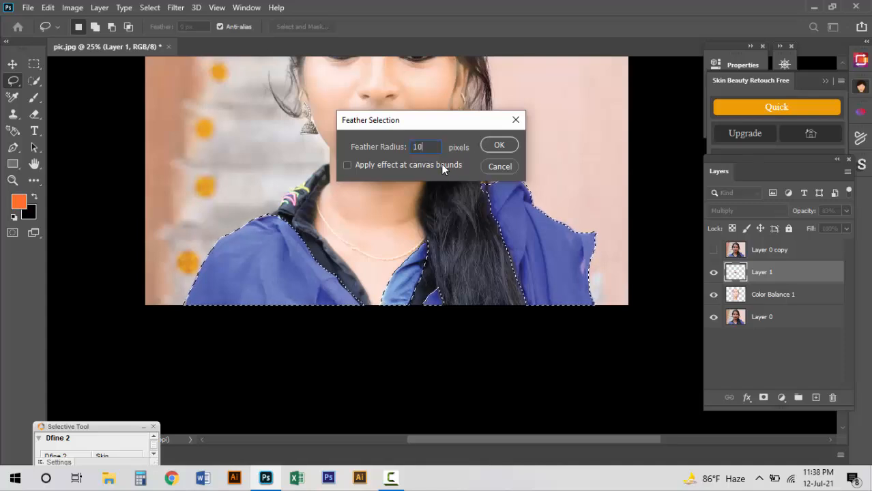
key("Return")
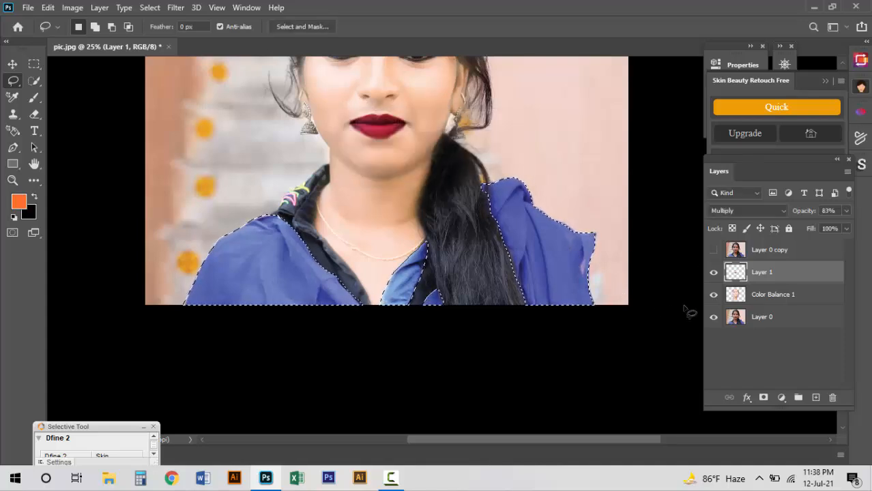
Copy the selected clothing from Layer 0 onto a new layer directly above it.
left_click(764, 319)
left_click(71, 8)
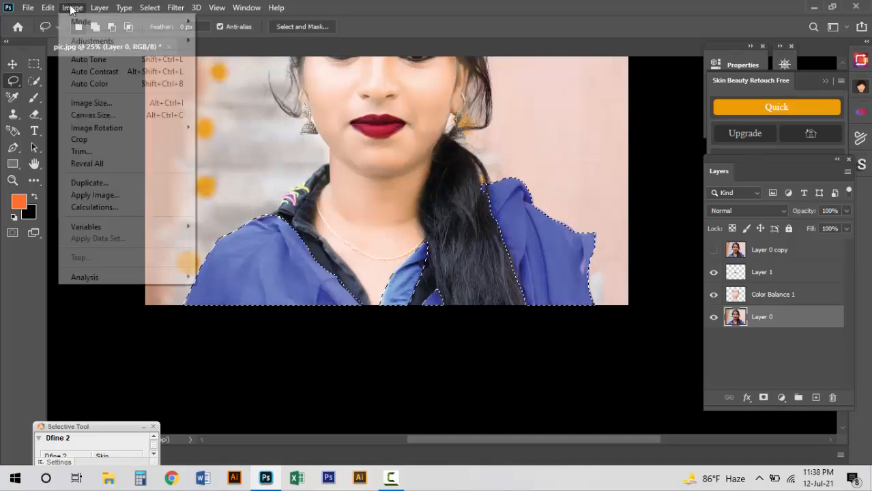
left_click(771, 316)
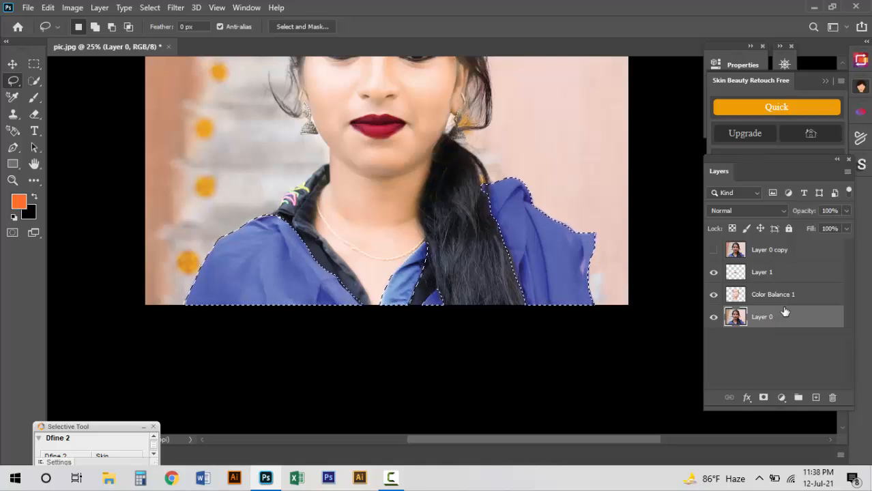
left_click(816, 397)
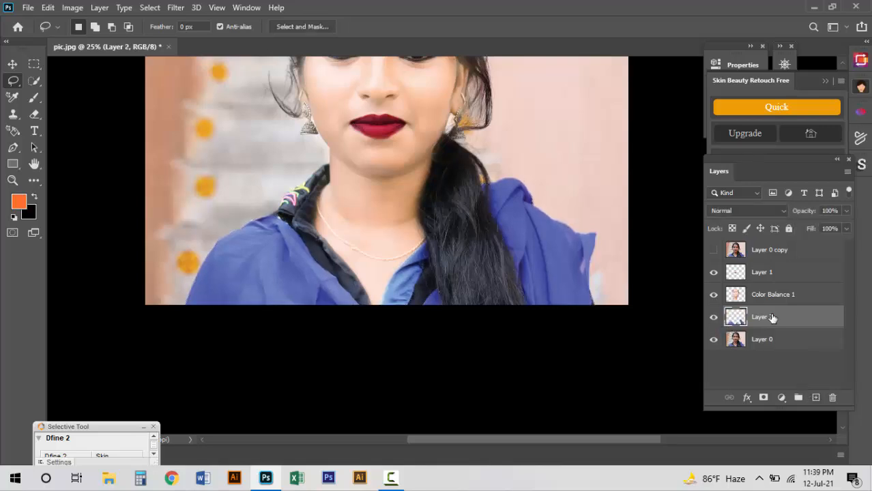
Try recoloring the clothing on Layer 2 to purple by raising the hue with Hue/Saturation.
left_click(68, 8)
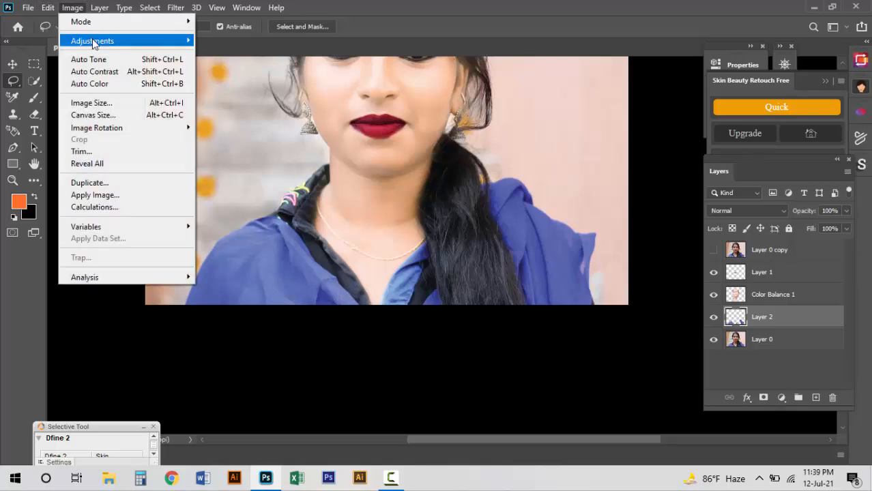
mouse_move(94, 40)
left_click(283, 107)
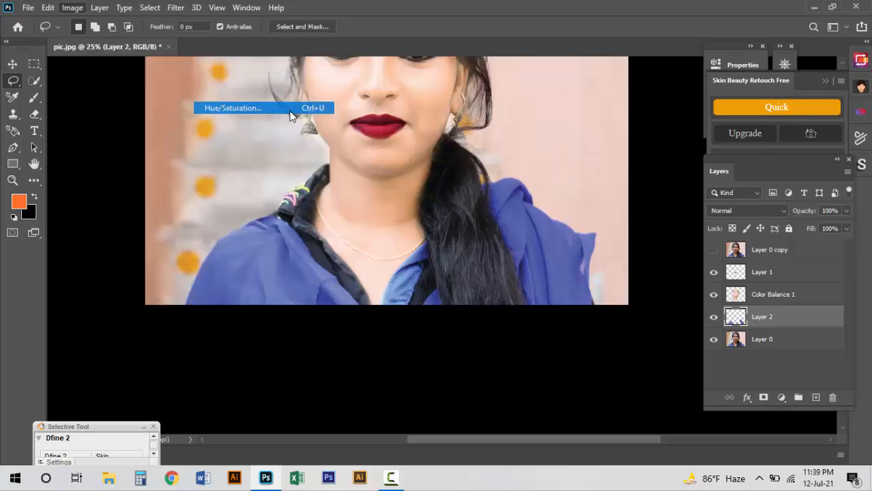
left_click_drag(685, 158, 715, 161)
left_click(834, 95)
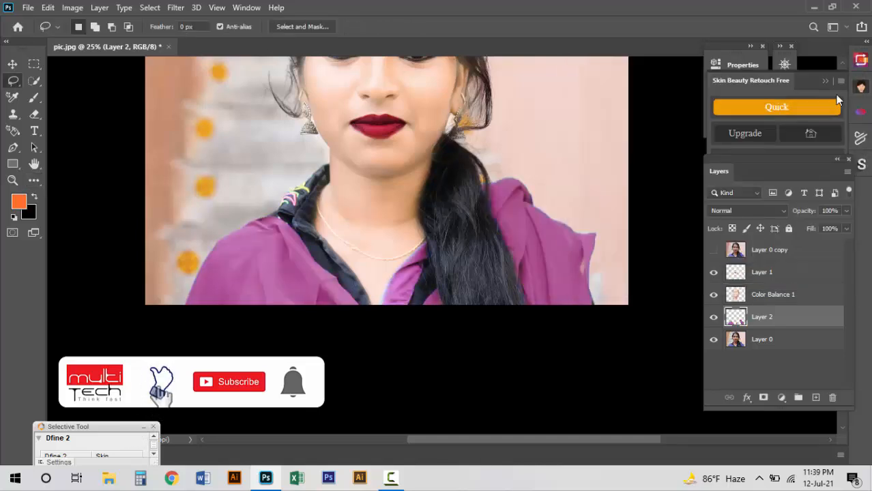
Undo the purple recoloring and the clothing copy, and move Layer 1 back below Color Balance 1.
scroll(527, 239, "up", 1)
scroll(528, 240, "down", 2)
key("ctrl+z")
key("ctrl+z")
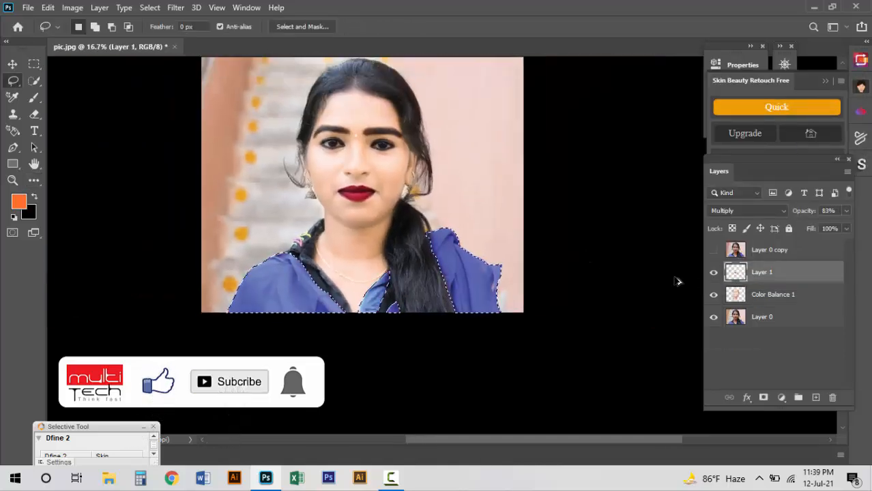
scroll(436, 273, "up", 1)
key("ctrl+bracketleft")
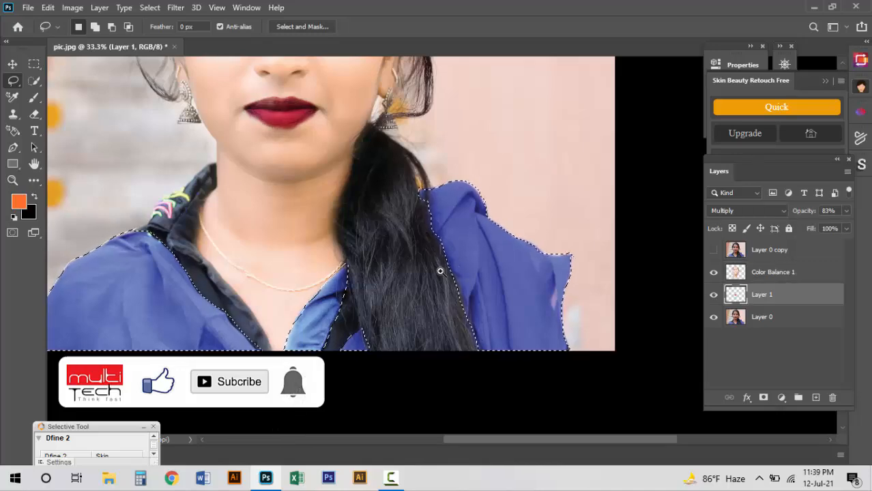
Copy the selected clothing from Layer 0 onto a new layer and check it by toggling its visibility.
left_click(791, 314)
key("ctrl+j")
left_click(714, 318)
left_click(714, 318)
scroll(350, 181, "down", 2)
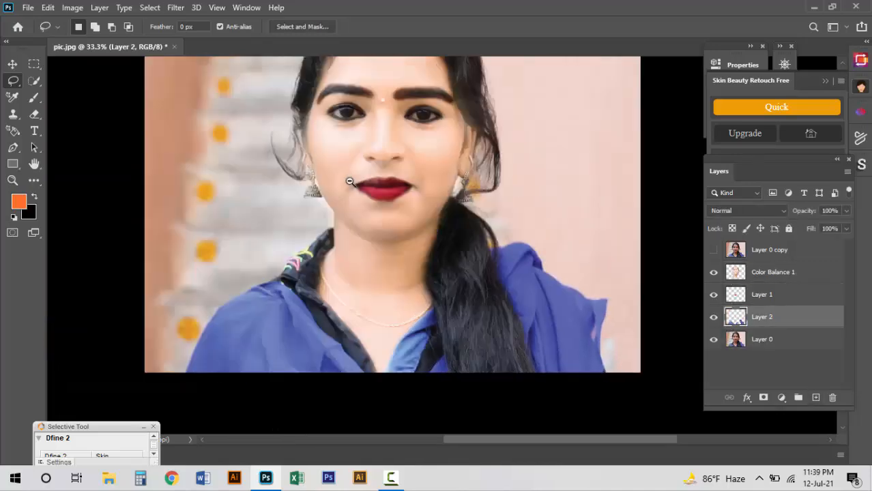
Apply Hue/Saturation to the clothing on Layer 2 with Hue +16 and Saturation +30, and compare by toggling the layer.
left_click(72, 8)
mouse_move(109, 40)
left_click(236, 107)
left_click_drag(685, 158, 716, 158)
mouse_move(685, 191)
left_mouse_down()
mouse_move(735, 188)
mouse_move(695, 191)
left_mouse_up()
left_click_drag(716, 158, 683, 164)
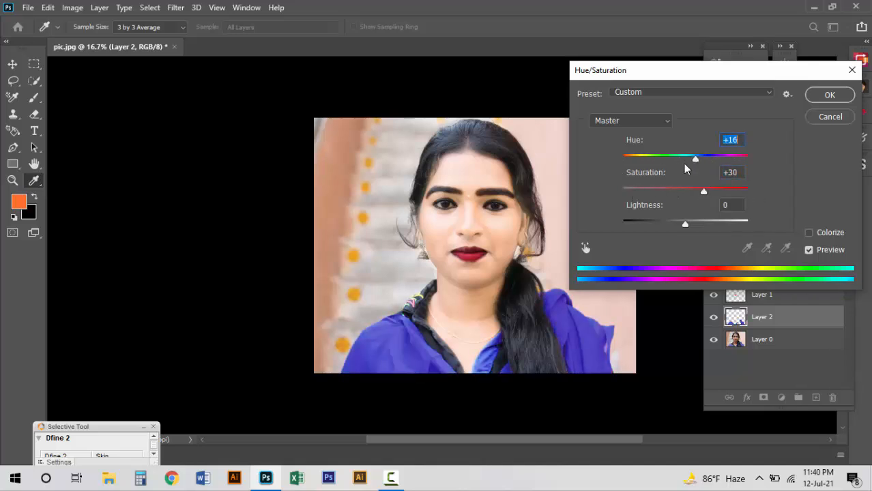
key("Return")
left_click(714, 317)
left_click(713, 318)
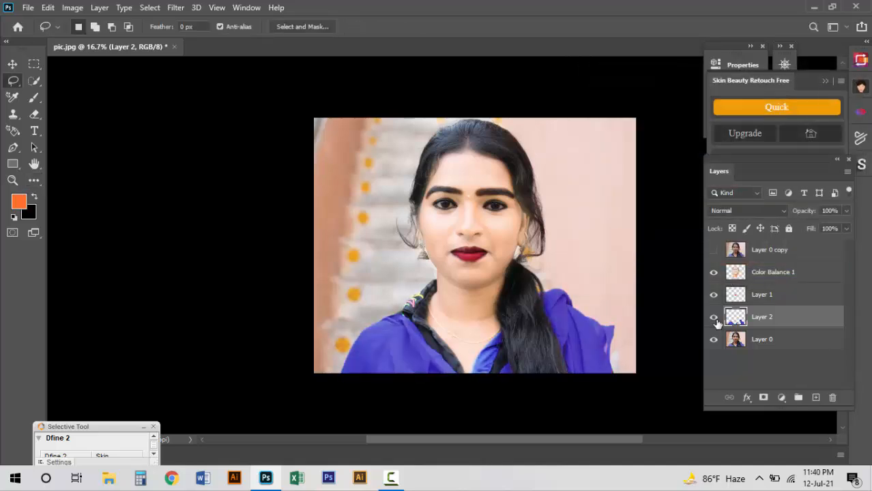
Set Layer 2's blend mode to Color Burn and compare the clothing with and without the layer.
left_click(752, 210)
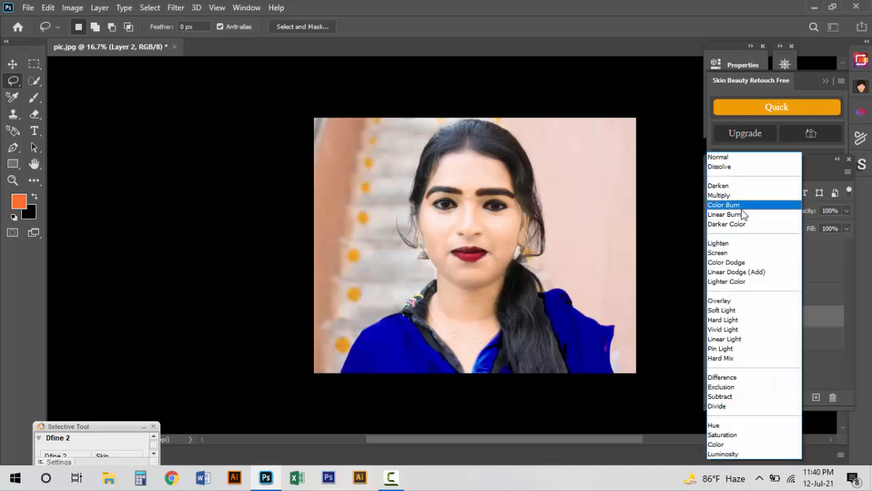
left_click(741, 207)
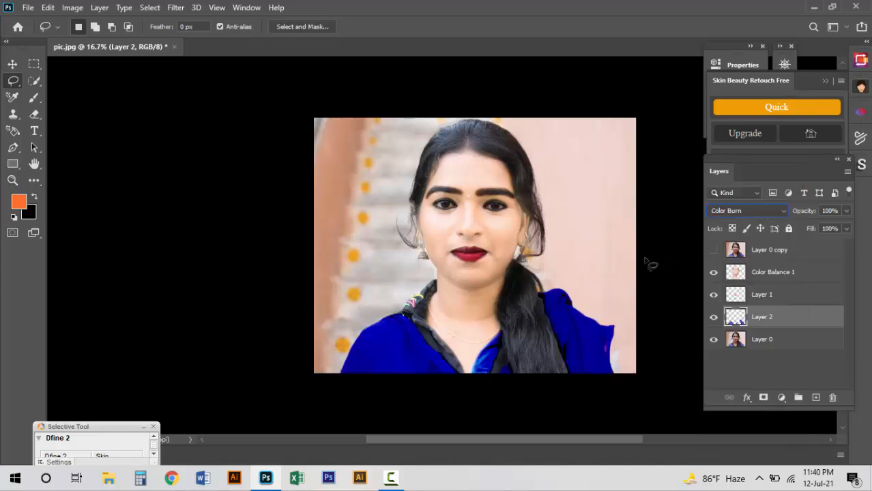
left_click(714, 317)
left_click(713, 318)
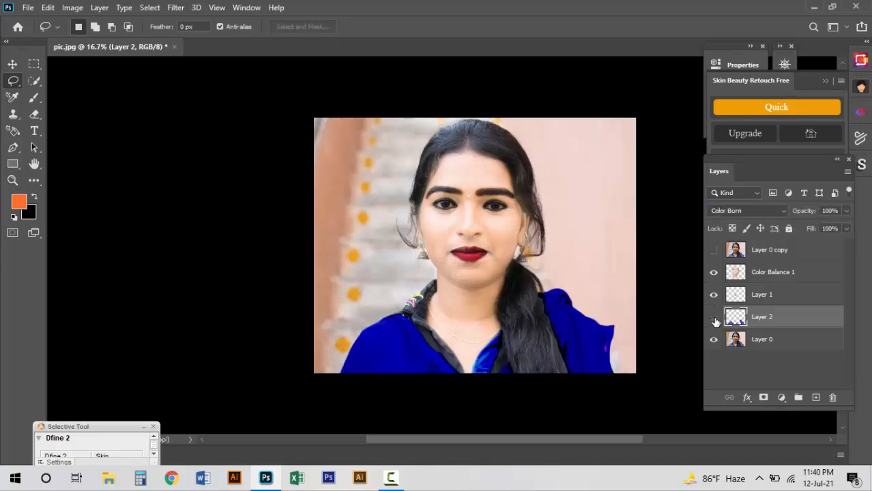
left_click(714, 317)
left_click(714, 317)
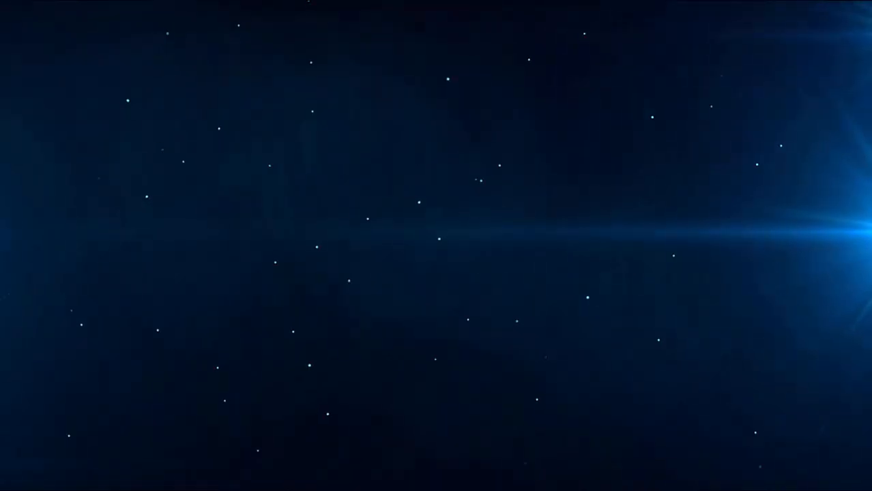